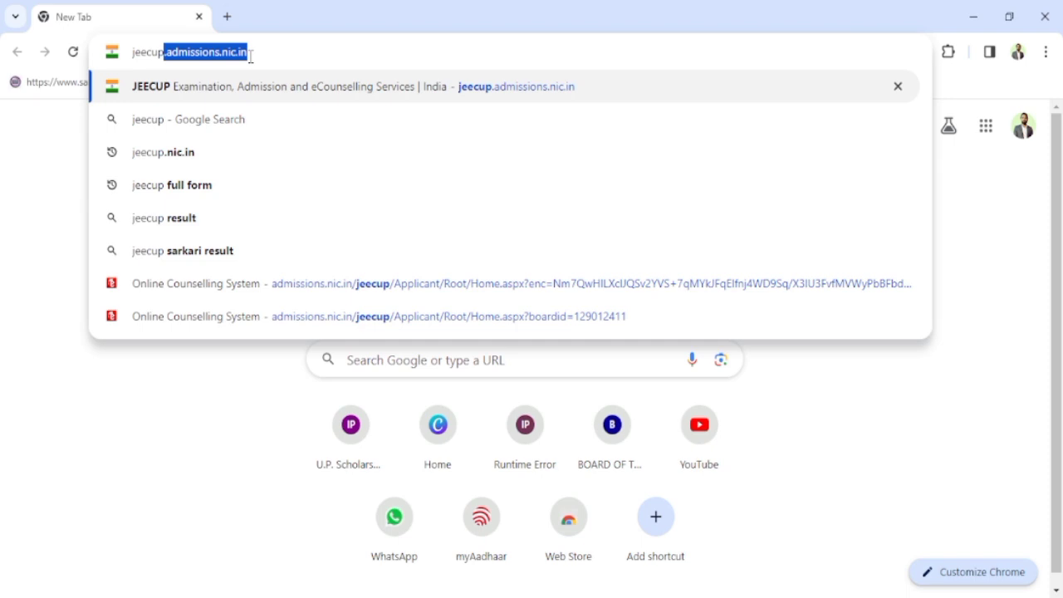
Step: Load the JEECUP website and scroll down to the Candidate Activity Board's application links
{"action": "key", "text": "Return"}
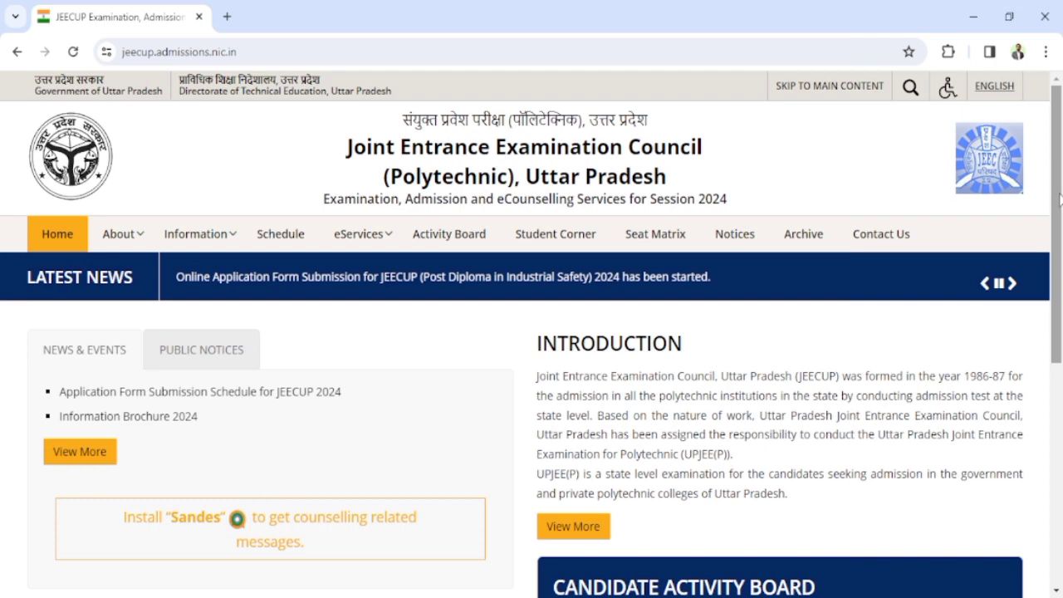
{"action": "left_click_drag", "start_coordinate": [1055, 209], "coordinate": [1053, 347]}
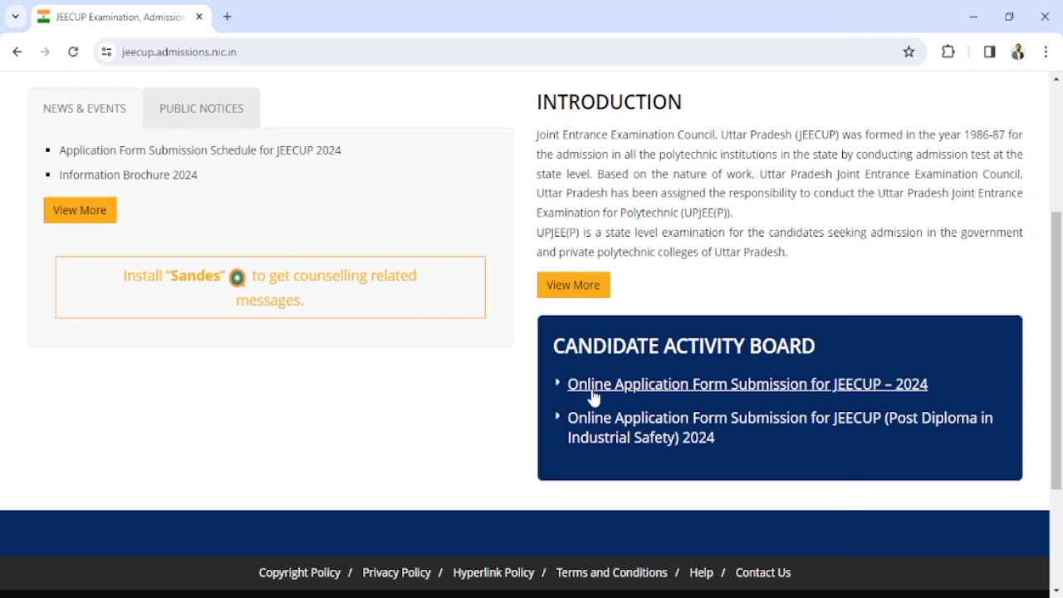
Step: Open 'Online Application Form Submission for JEECUP – 2024' and scroll through its options
{"action": "left_click", "coordinate": [786, 384]}
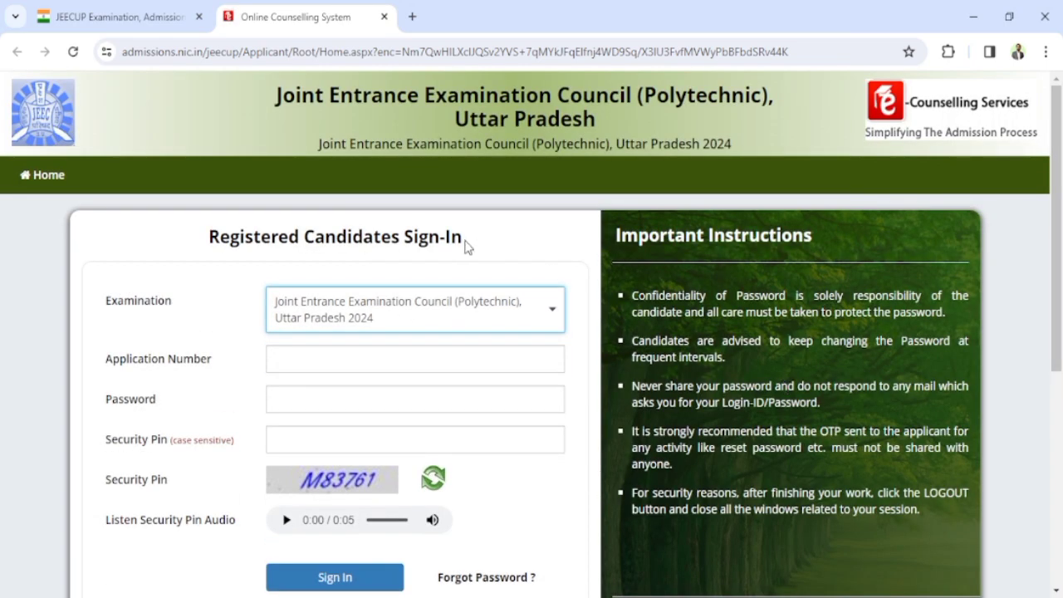
{"action": "scroll", "coordinate": [349, 322], "scroll_direction": "down", "scroll_amount": 1}
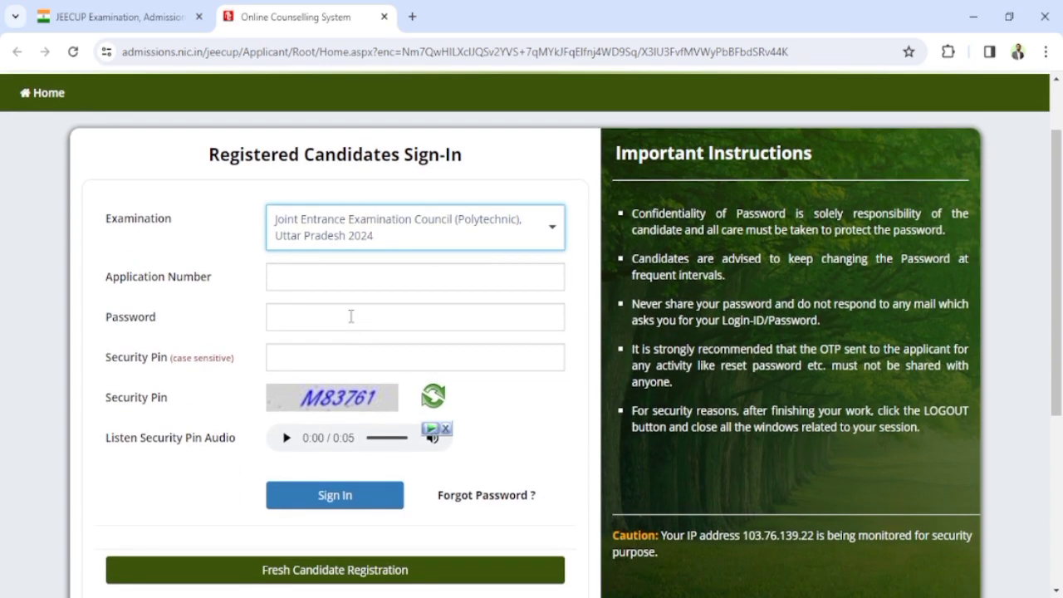
{"action": "scroll", "coordinate": [350, 317], "scroll_direction": "down", "scroll_amount": 2}
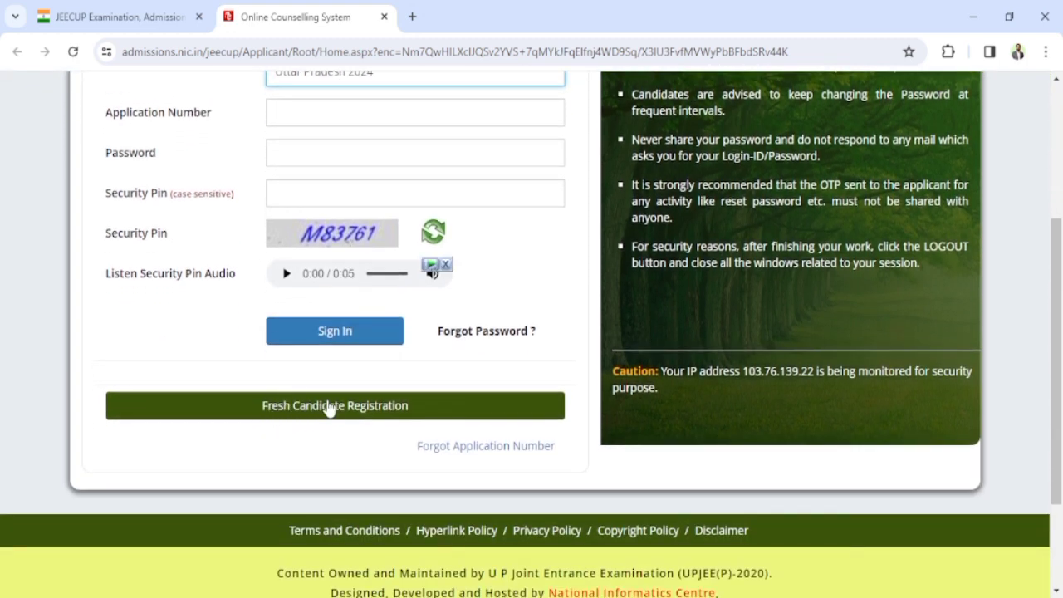
Step: Start a Fresh Candidate Registration, read through the instructions and agree to them
{"action": "left_click", "coordinate": [328, 406]}
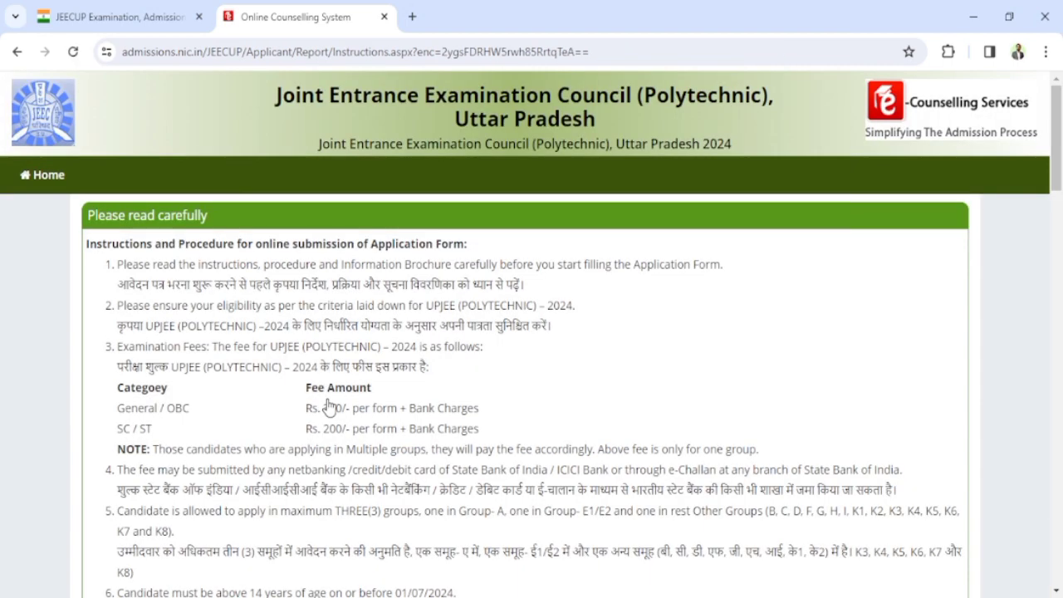
{"action": "scroll", "coordinate": [328, 406], "scroll_direction": "down", "scroll_amount": 3}
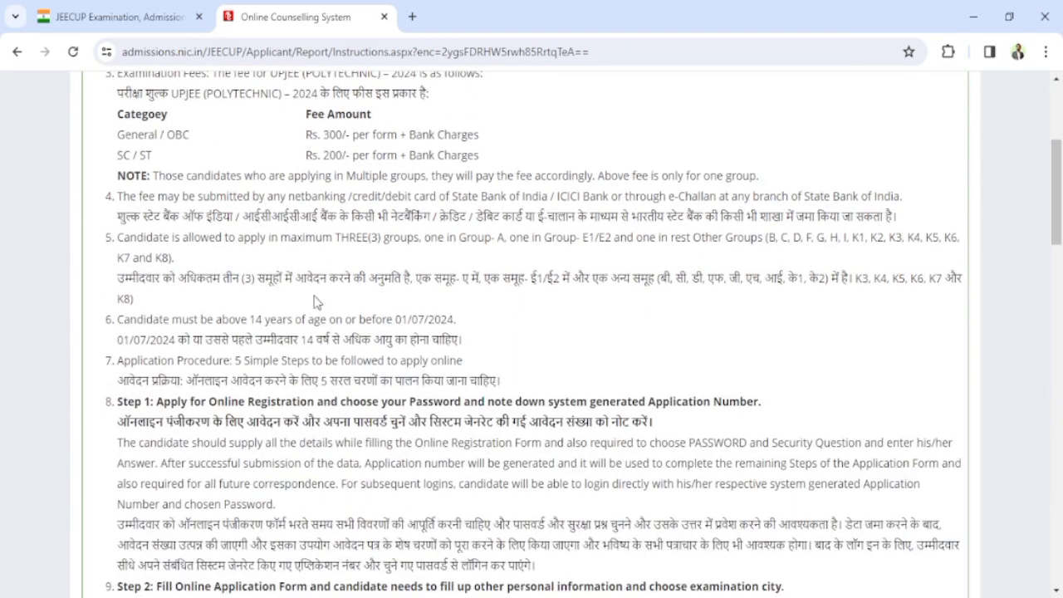
{"action": "scroll", "coordinate": [335, 312], "scroll_direction": "down", "scroll_amount": 8}
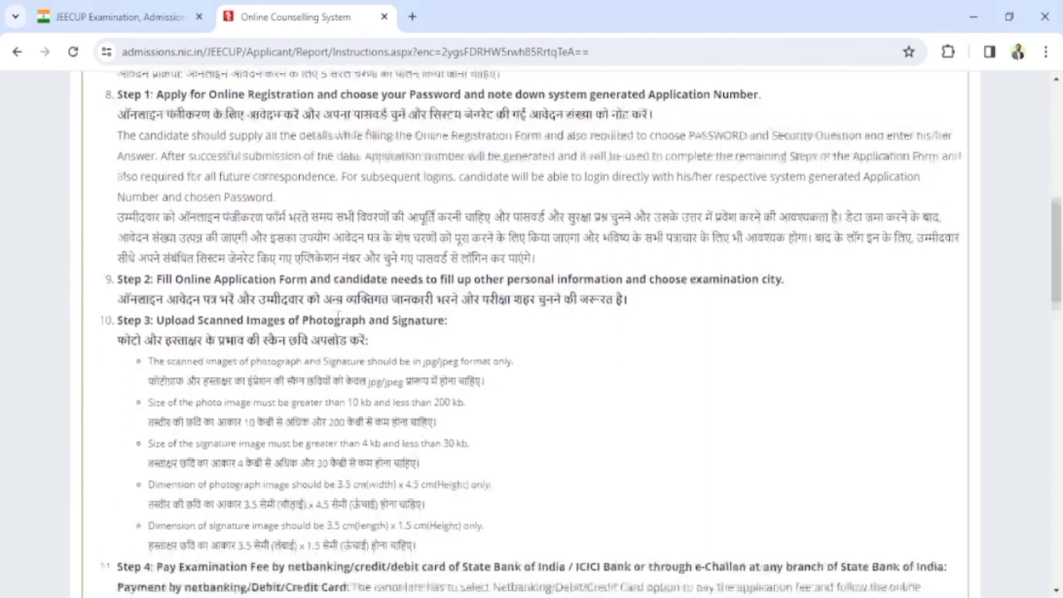
{"action": "scroll", "coordinate": [339, 328], "scroll_direction": "down", "scroll_amount": 10}
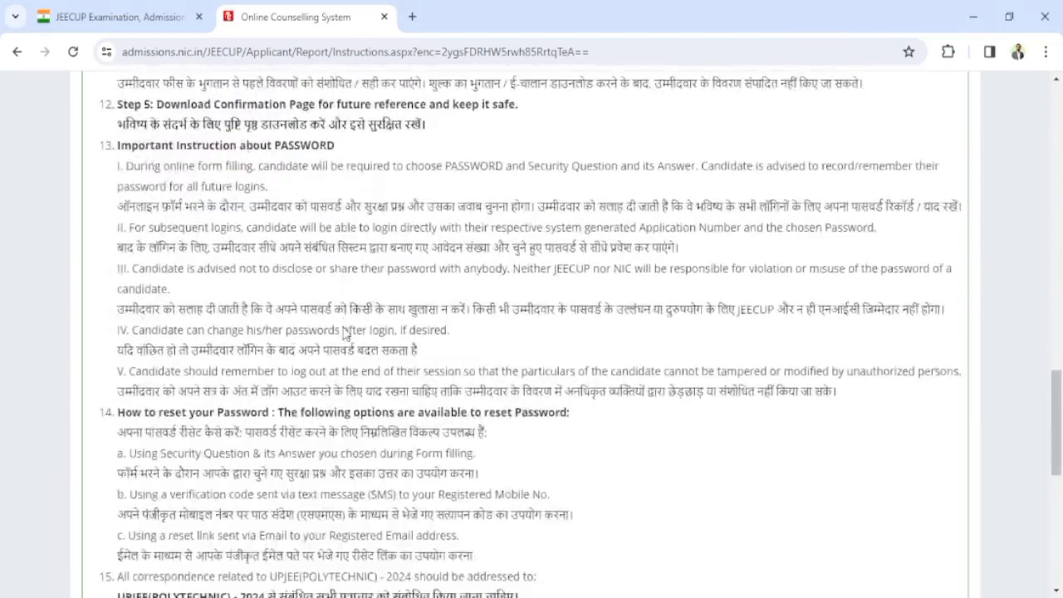
{"action": "scroll", "coordinate": [345, 342], "scroll_direction": "down", "scroll_amount": 2}
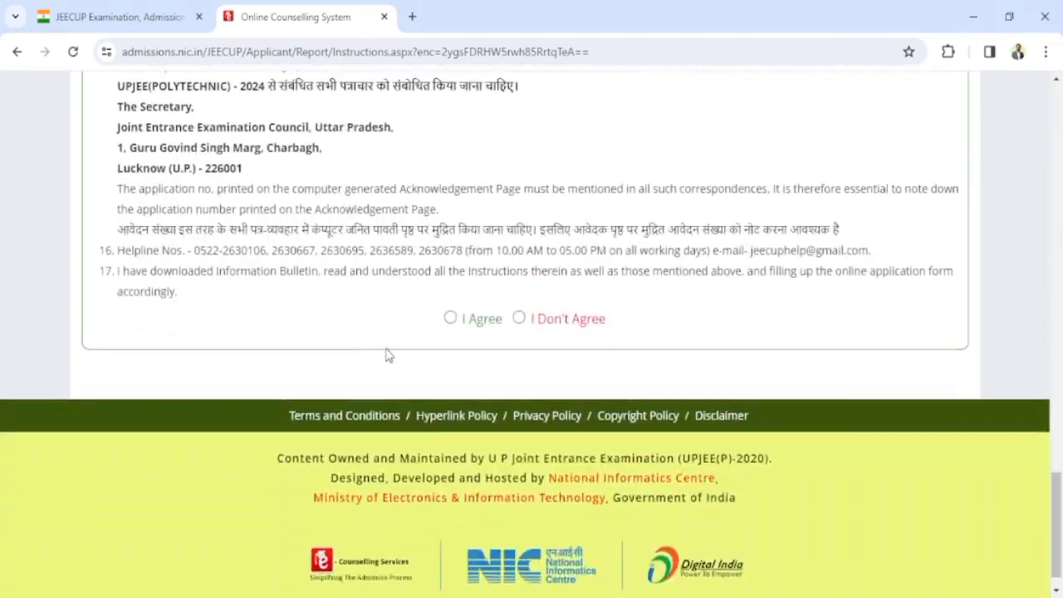
{"action": "left_click", "coordinate": [450, 318]}
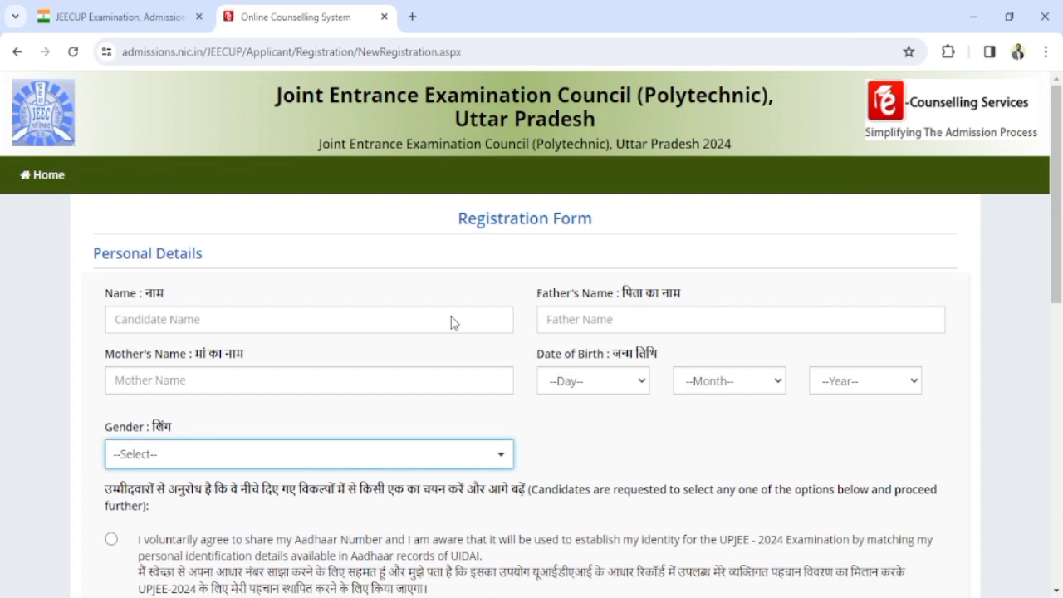
{"action": "left_click", "coordinate": [211, 320]}
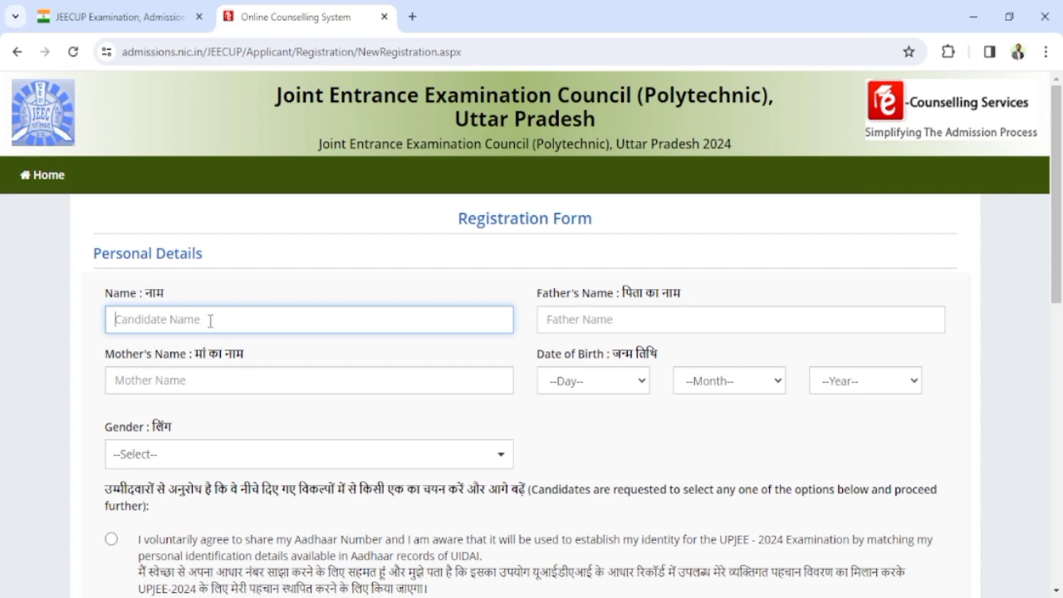
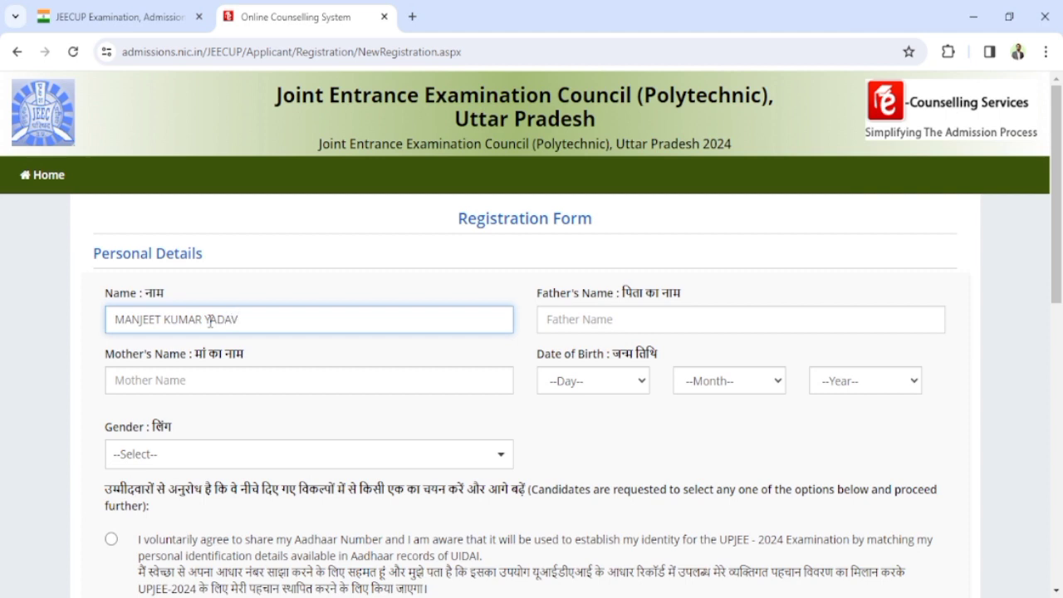
Step: Enter the candidate's, father's and mother's names
{"action": "key", "text": "Tab"}
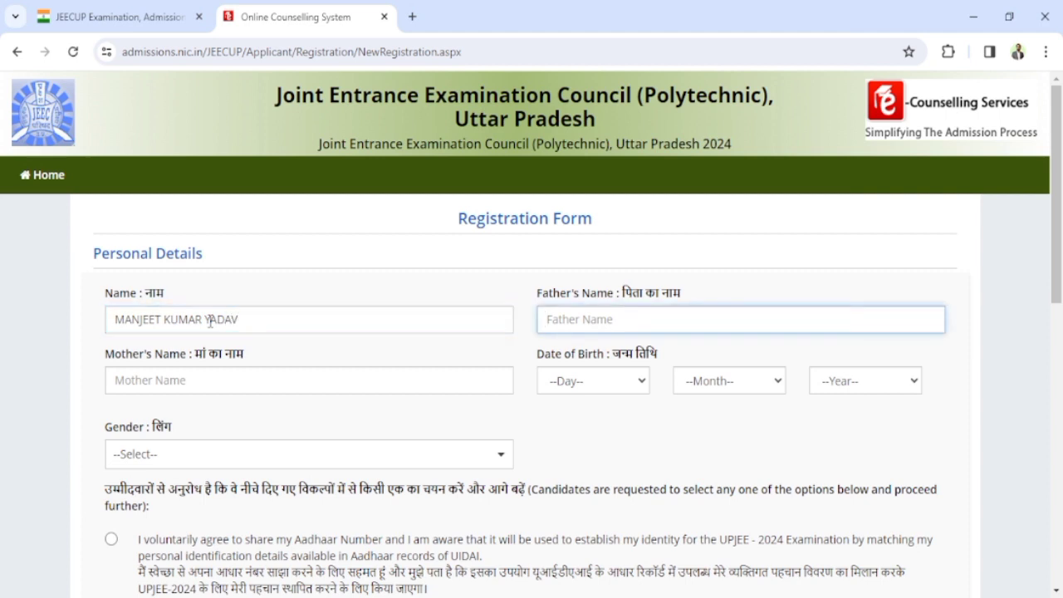
{"action": "key", "text": "Tab"}
{"action": "scroll", "coordinate": [83, 371], "scroll_direction": "down", "scroll_amount": 1}
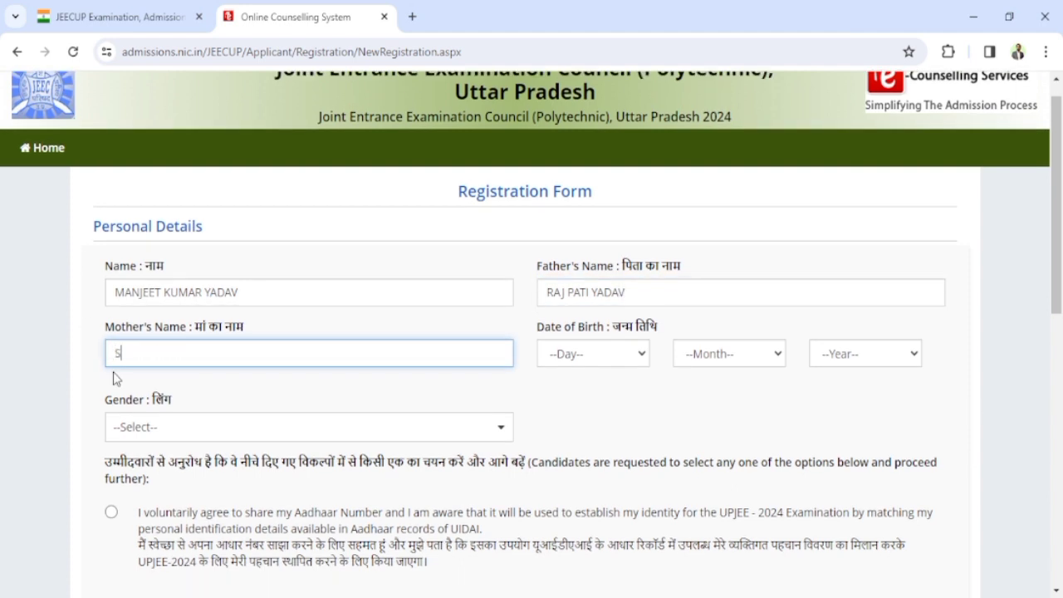
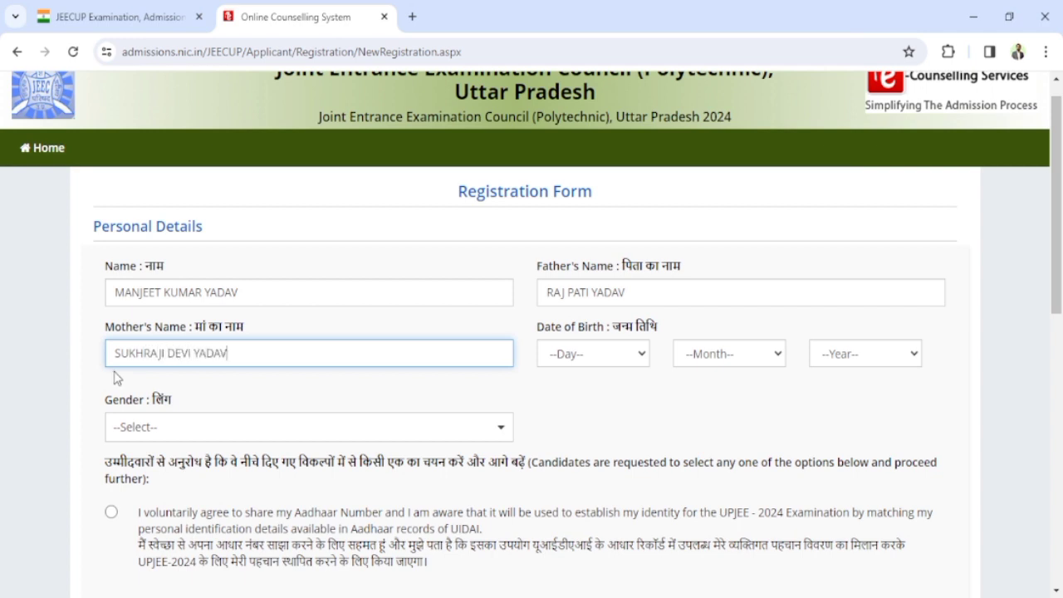
Step: Set the date of birth to 07 June 1995
{"action": "scroll", "coordinate": [351, 396], "scroll_direction": "down", "scroll_amount": 1}
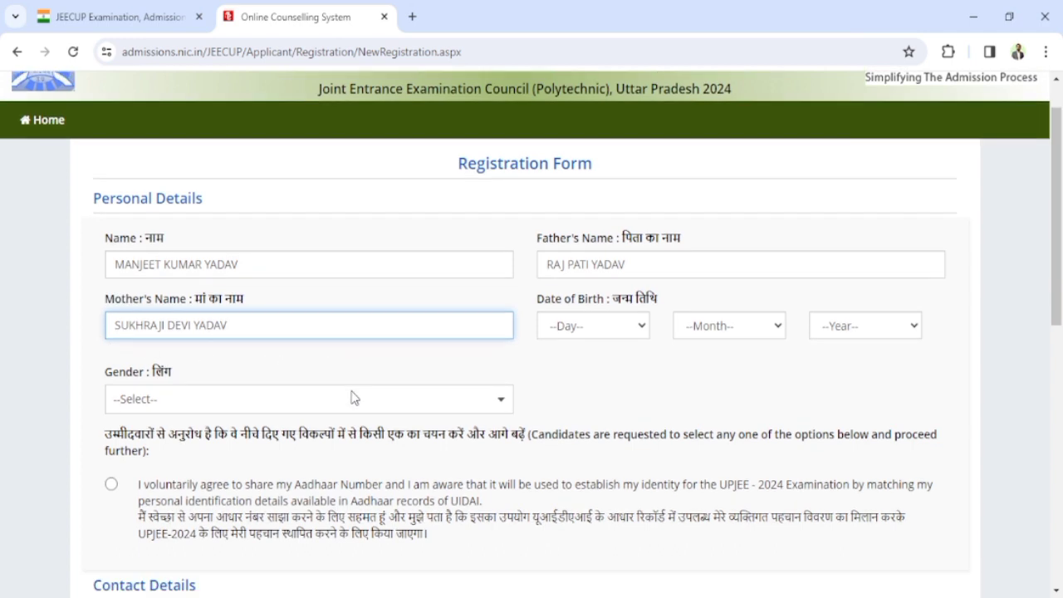
{"action": "left_click", "coordinate": [616, 327]}
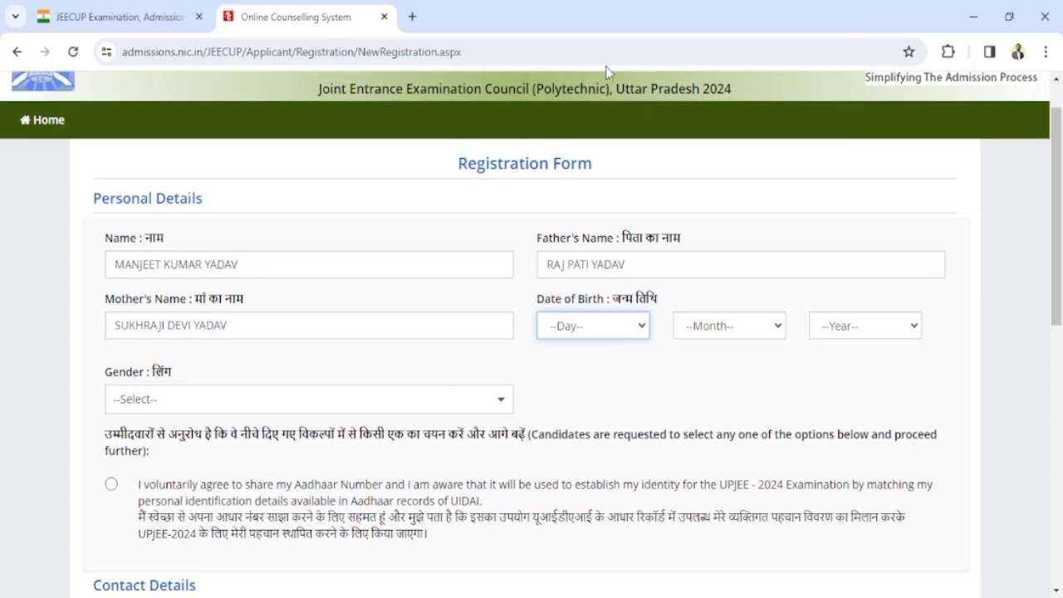
{"action": "type", "text": "07"}
{"action": "left_click", "coordinate": [737, 332]}
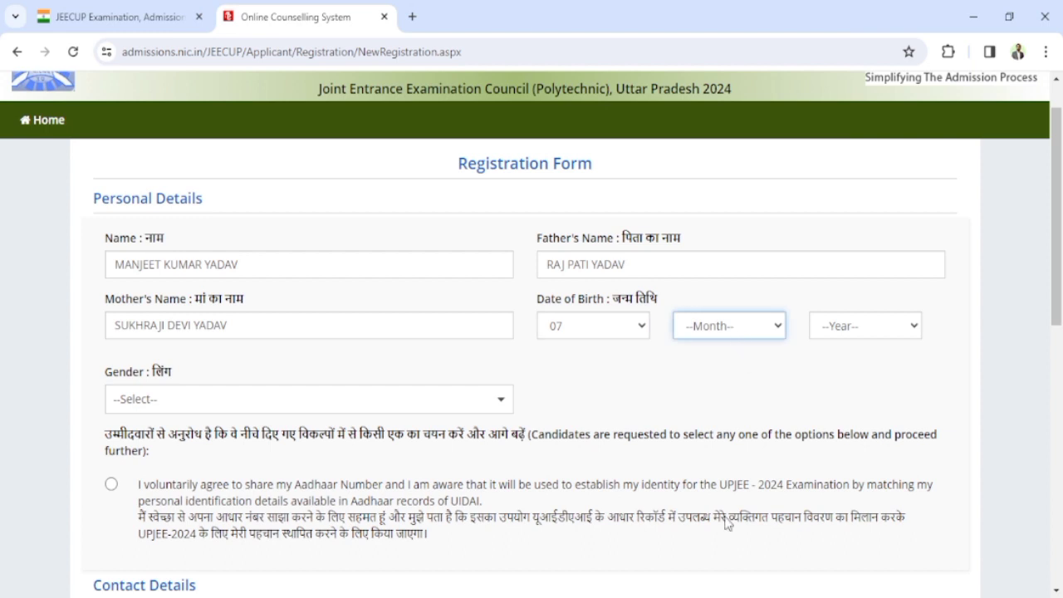
{"action": "left_click", "coordinate": [724, 461]}
{"action": "key", "text": "Tab"}
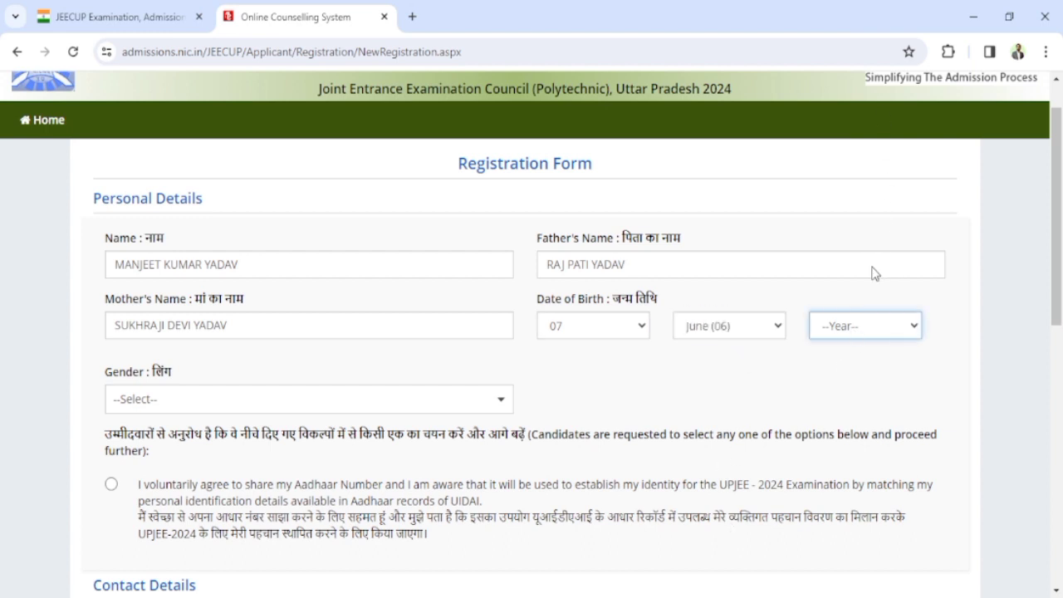
{"action": "type", "text": "1995"}
Step: Choose Male as gender and give consent for Aadhaar-based verification
{"action": "scroll", "coordinate": [474, 394], "scroll_direction": "down", "scroll_amount": 1}
{"action": "key", "text": "Tab"}
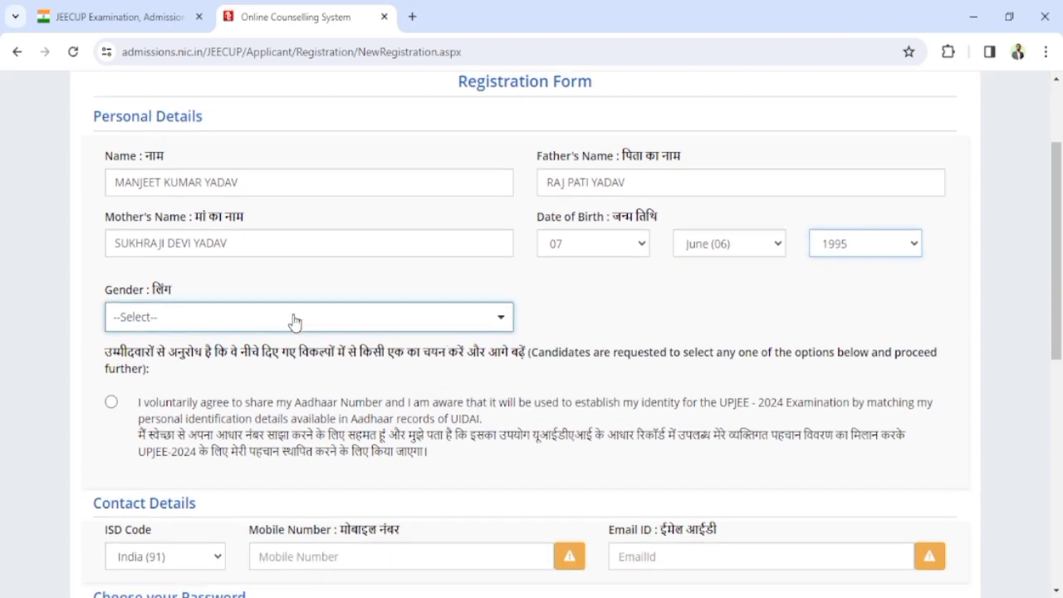
{"action": "left_click", "coordinate": [261, 324]}
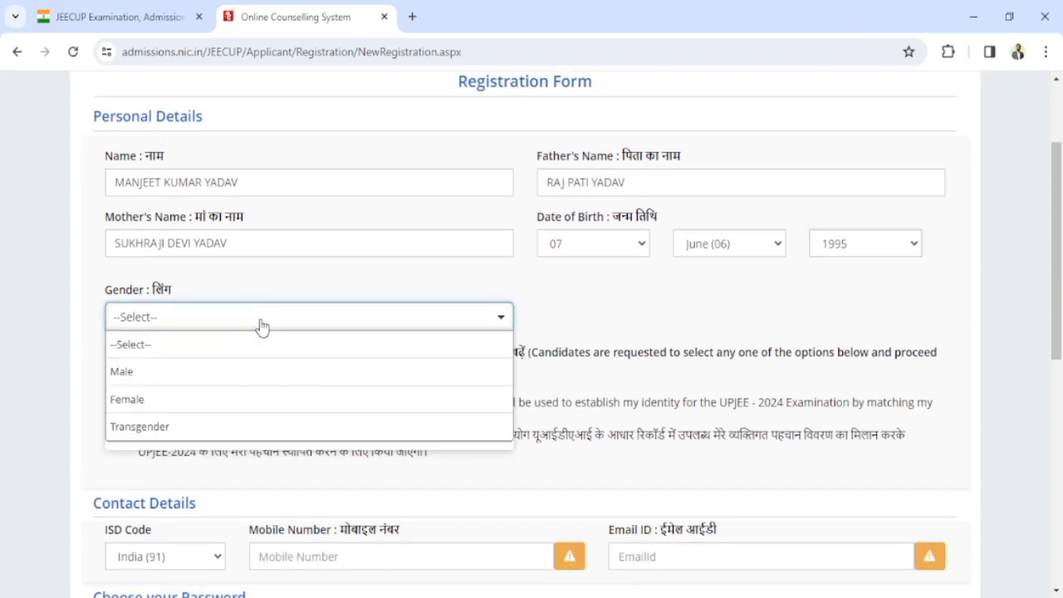
{"action": "left_click", "coordinate": [157, 380]}
{"action": "scroll", "coordinate": [287, 368], "scroll_direction": "down", "scroll_amount": 1}
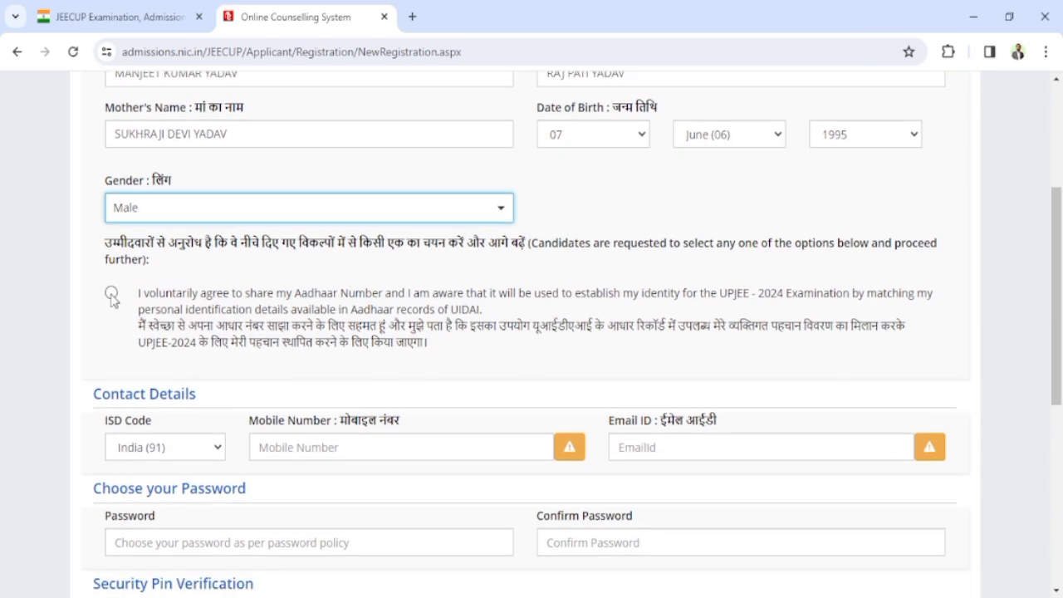
{"action": "left_click", "coordinate": [111, 295]}
{"action": "scroll", "coordinate": [309, 404], "scroll_direction": "down", "scroll_amount": 3}
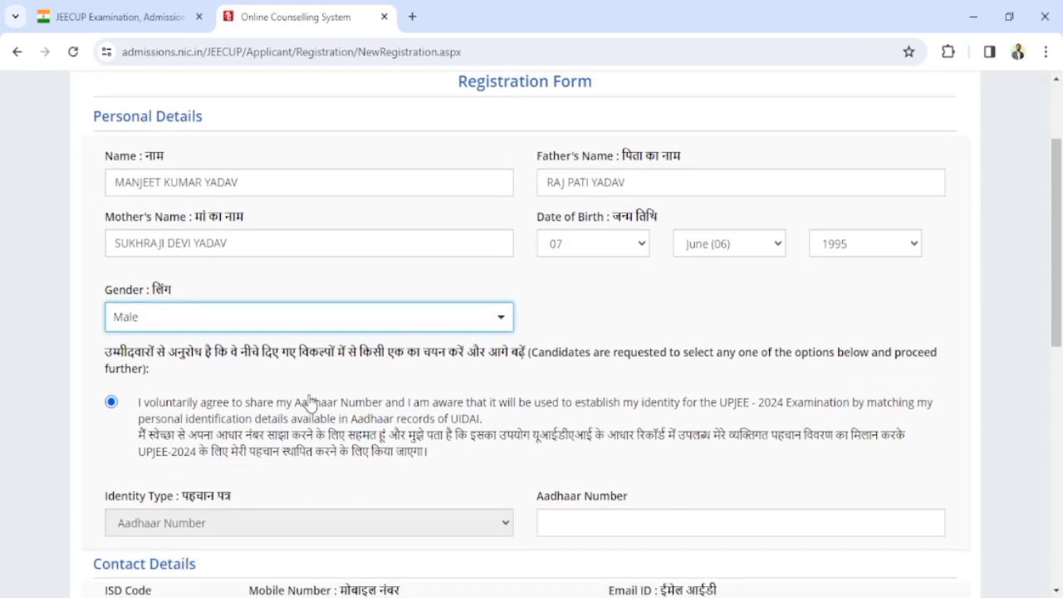
{"action": "scroll", "coordinate": [312, 403], "scroll_direction": "down", "scroll_amount": 3}
{"action": "left_click", "coordinate": [566, 302]}
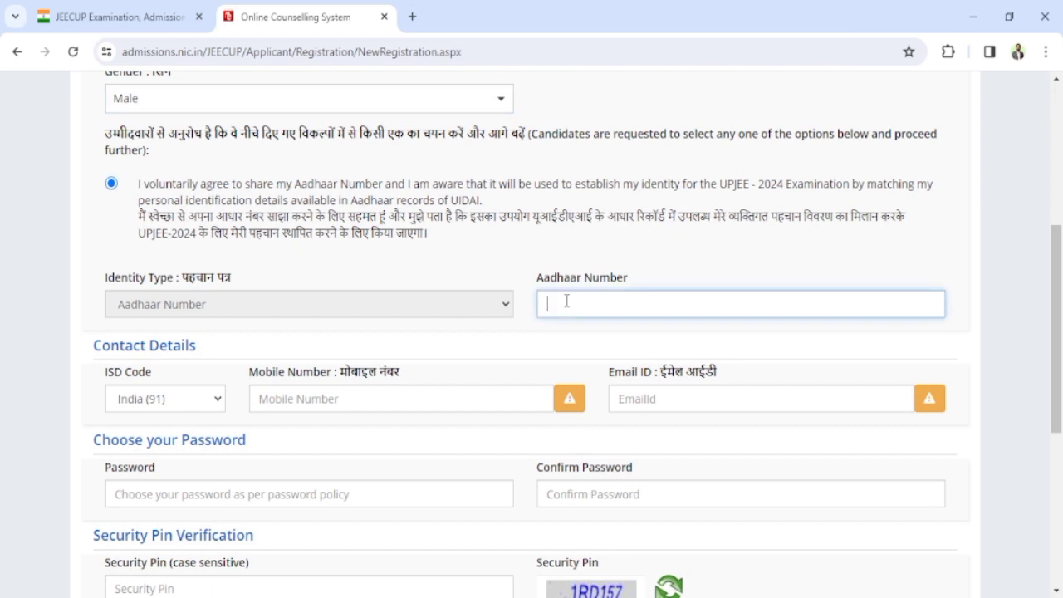
Step: Enter the candidate's Aadhaar number, mobile number and e-mail address
{"action": "scroll", "coordinate": [415, 382], "scroll_direction": "down", "scroll_amount": 1}
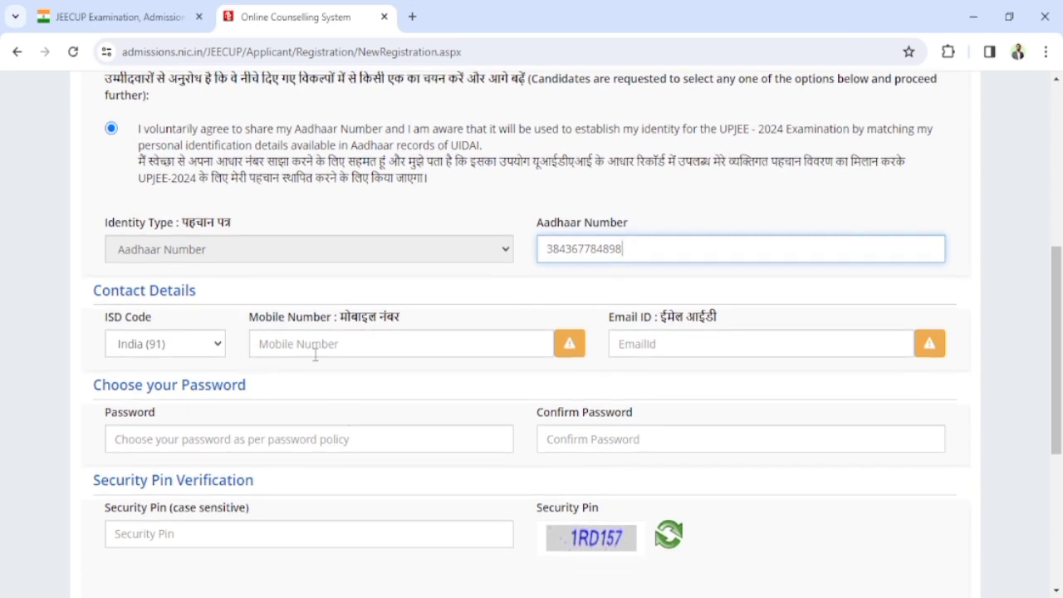
{"action": "left_click", "coordinate": [315, 349]}
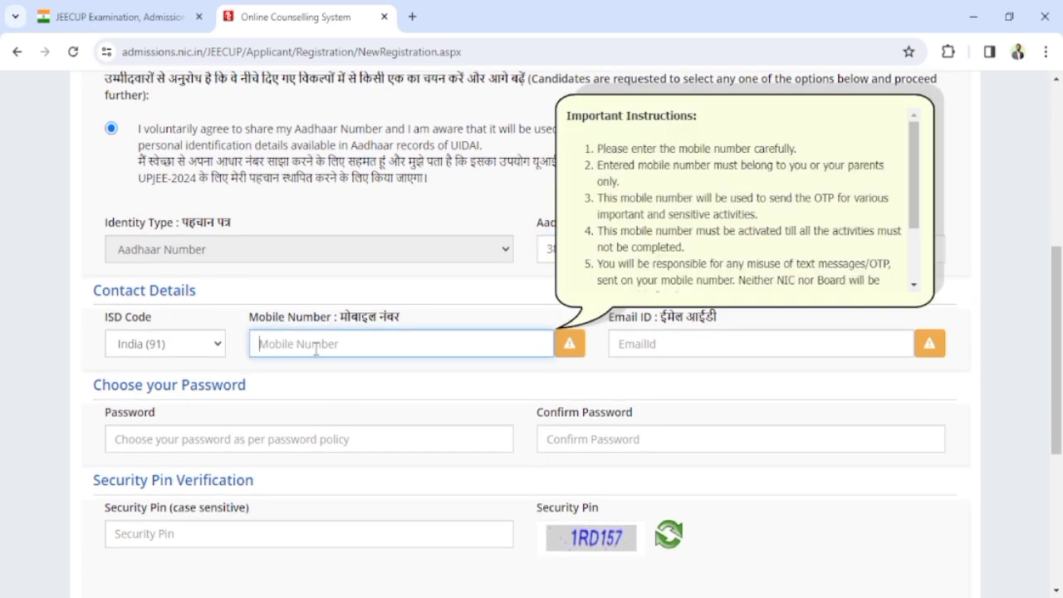
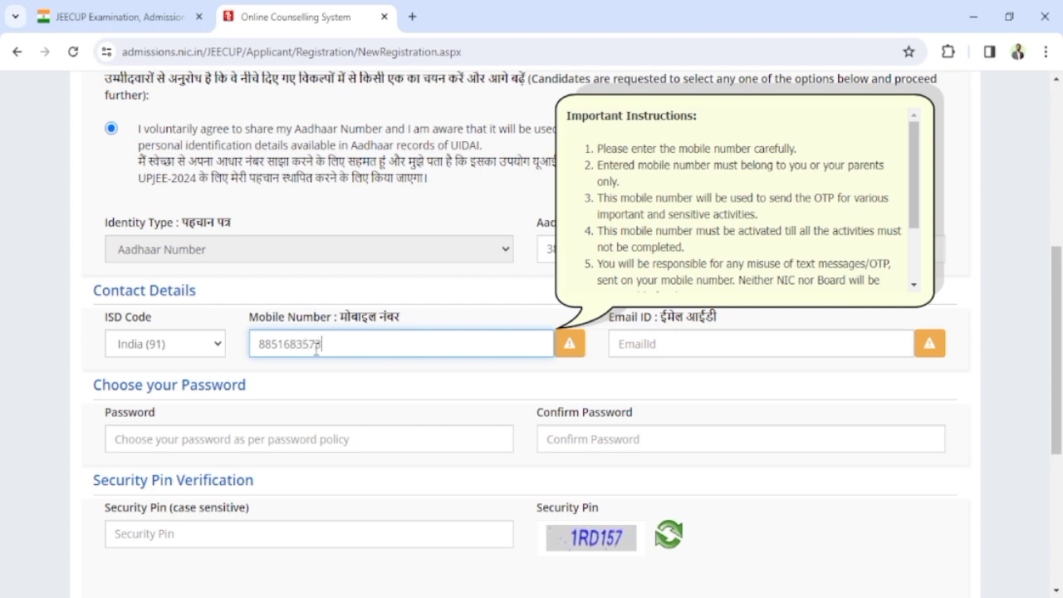
{"action": "key", "text": "Tab"}
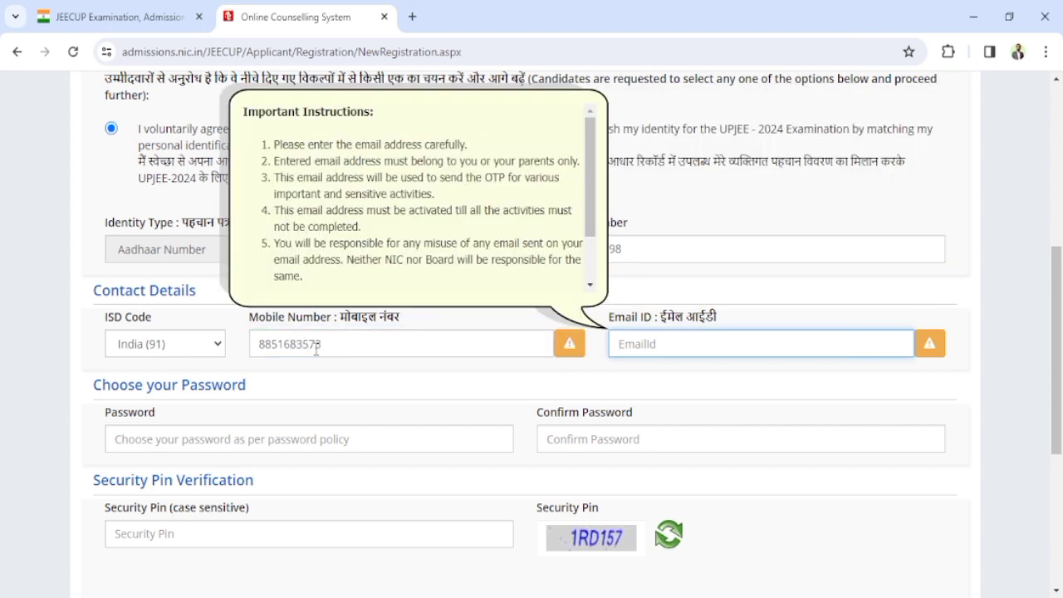
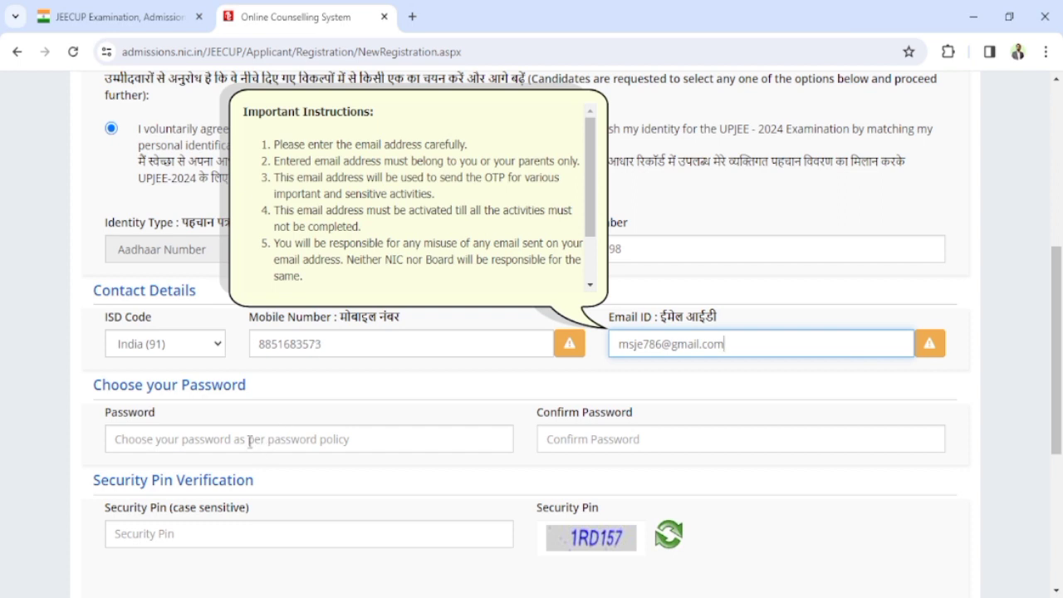
{"action": "left_click", "coordinate": [202, 438]}
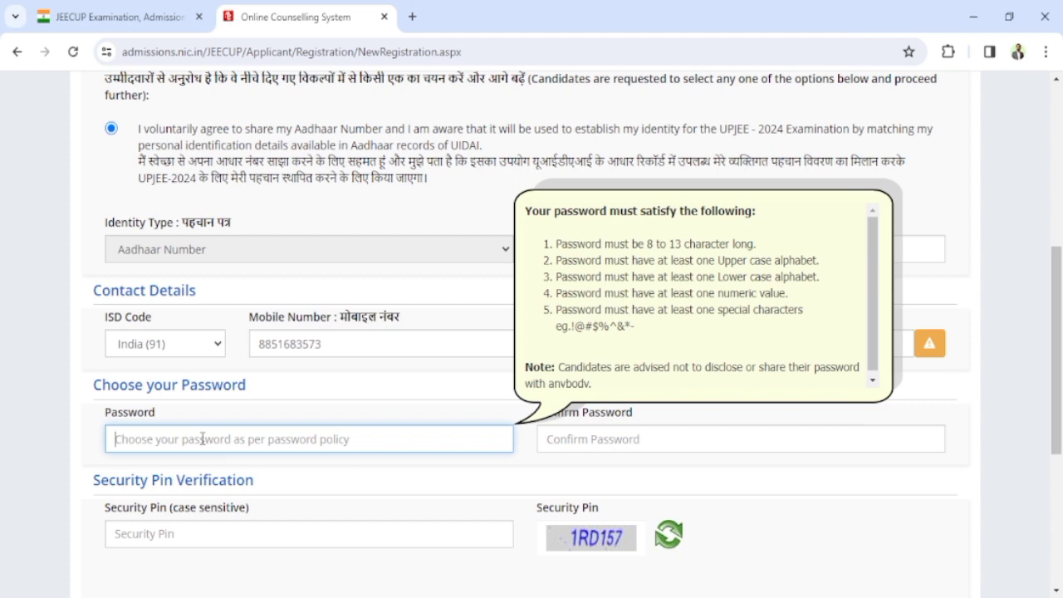
Step: Fill in the password and confirm-password fields, then enter the captcha shown as security pin
{"action": "type", "text": "Abc@"}
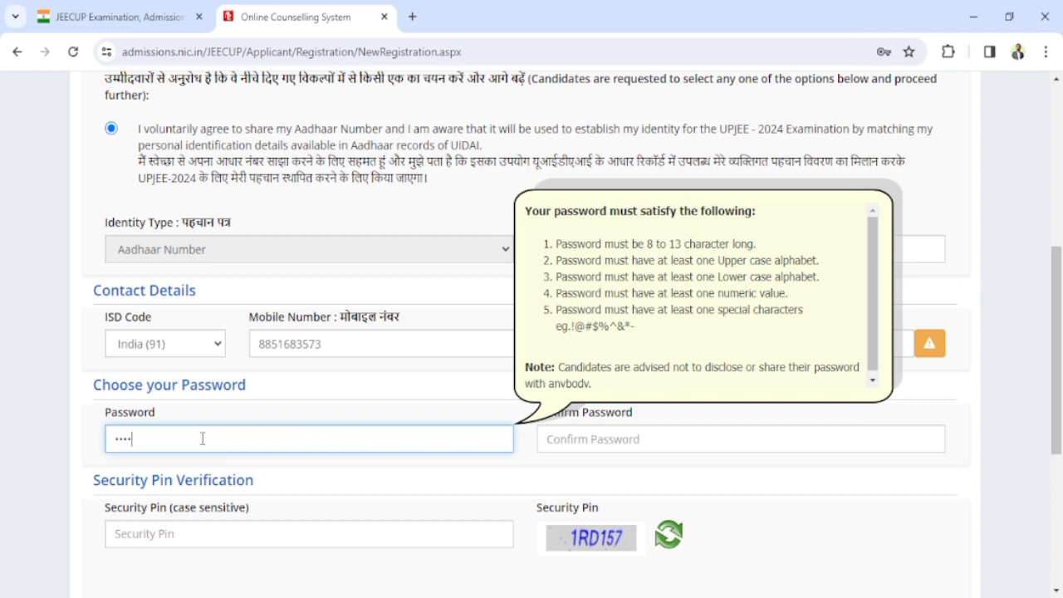
{"action": "type", "text": "12345"}
{"action": "key", "text": "Tab"}
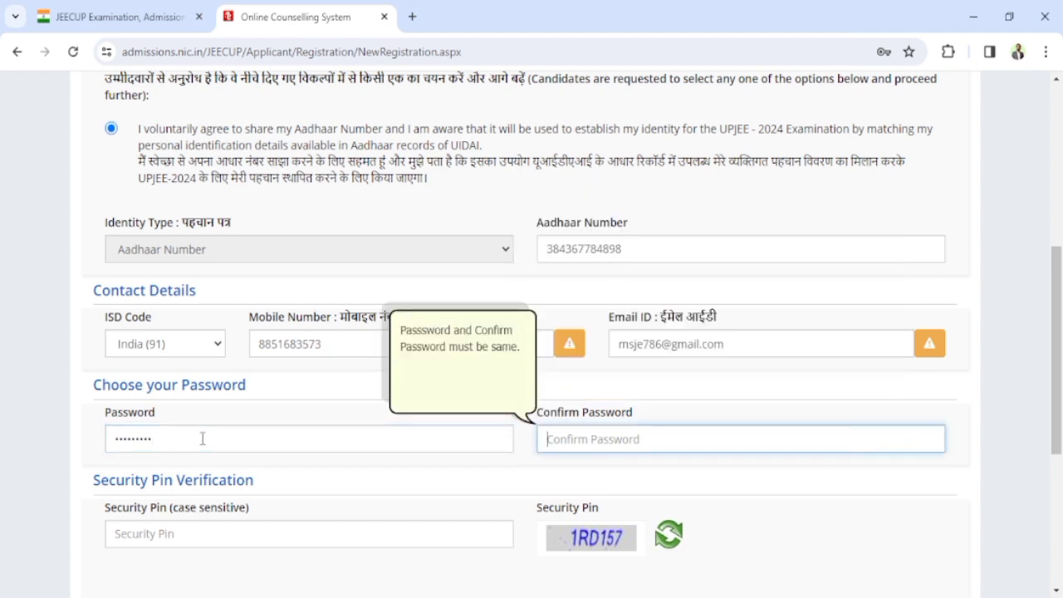
{"action": "type", "text": "Abcd1"}
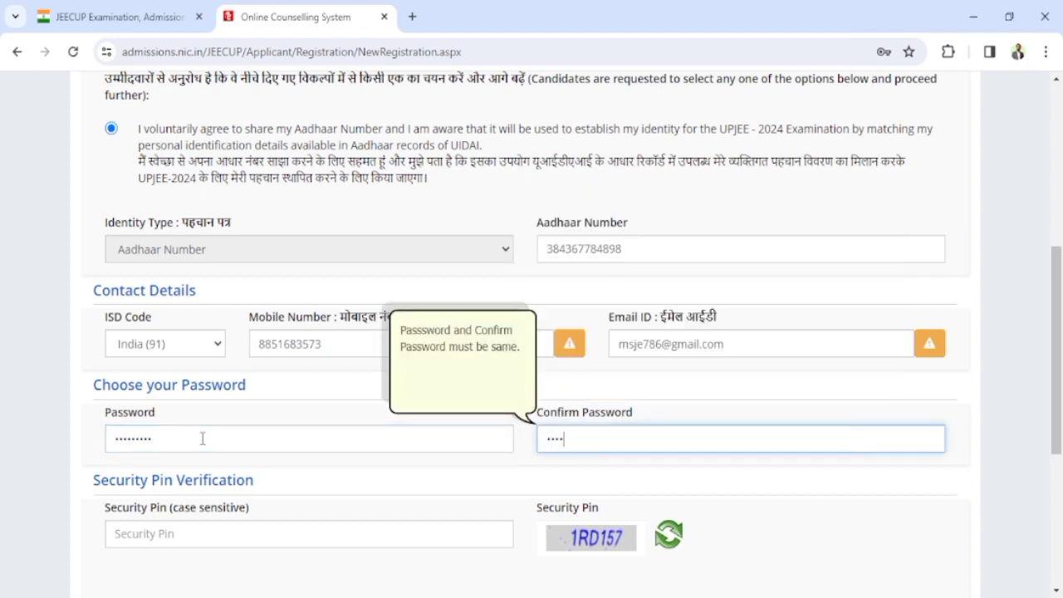
{"action": "type", "text": "2345"}
{"action": "scroll", "coordinate": [201, 441], "scroll_direction": "down", "scroll_amount": 2}
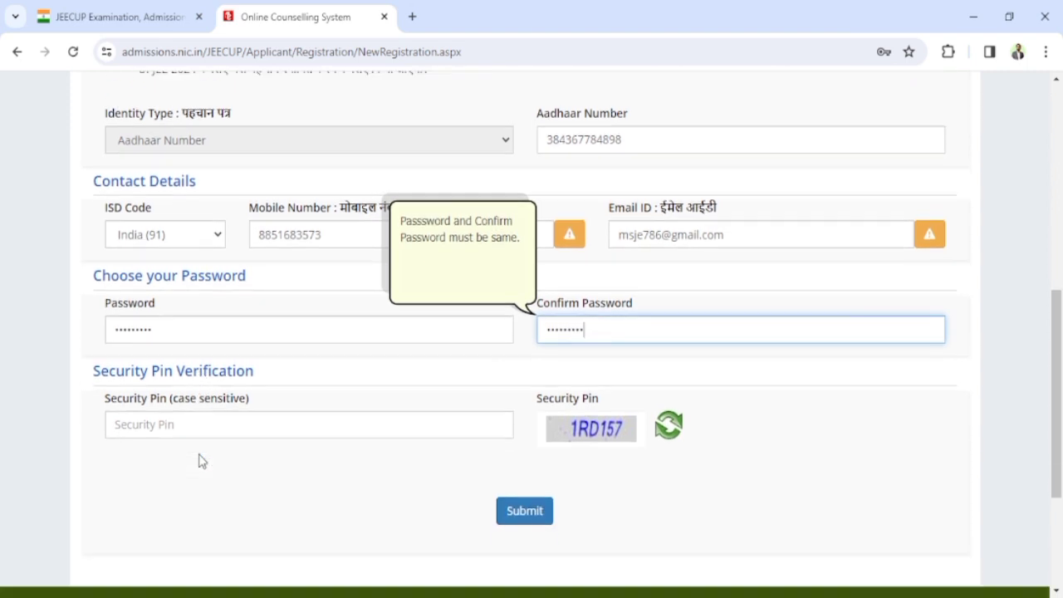
{"action": "left_click", "coordinate": [138, 425]}
{"action": "type", "text": "1"}
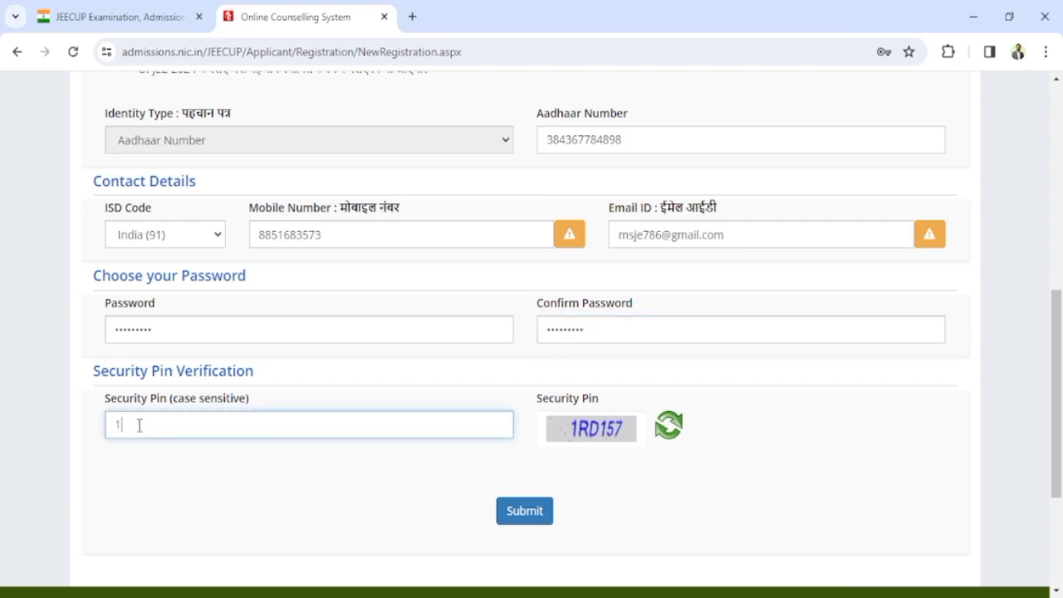
{"action": "type", "text": "RD157"}
Step: Submit the registration form, confirm with Yes, and verify the Aadhaar number on the review page
{"action": "left_click", "coordinate": [512, 513]}
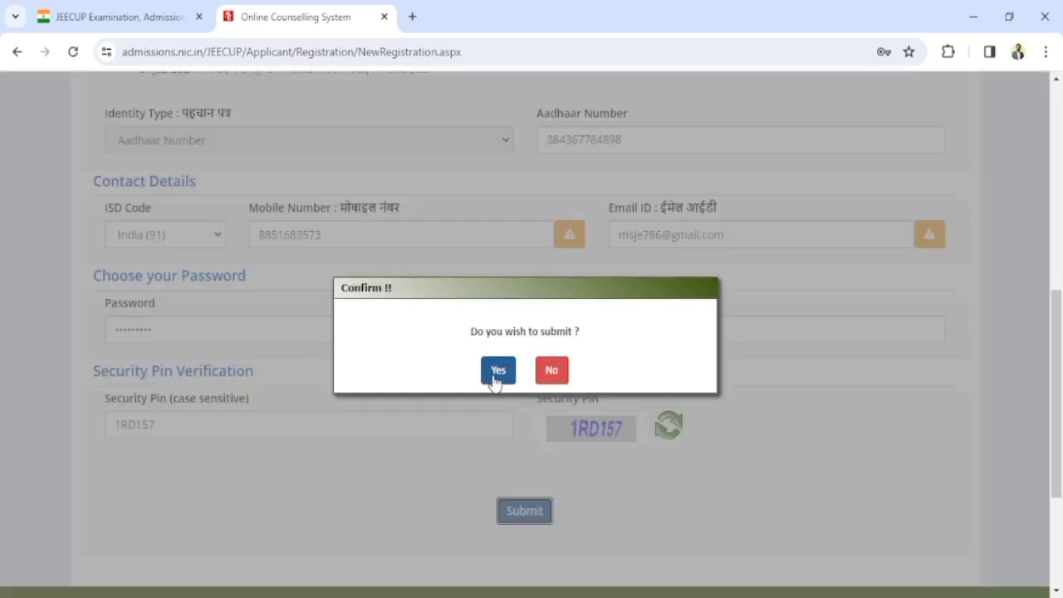
{"action": "left_click", "coordinate": [495, 373]}
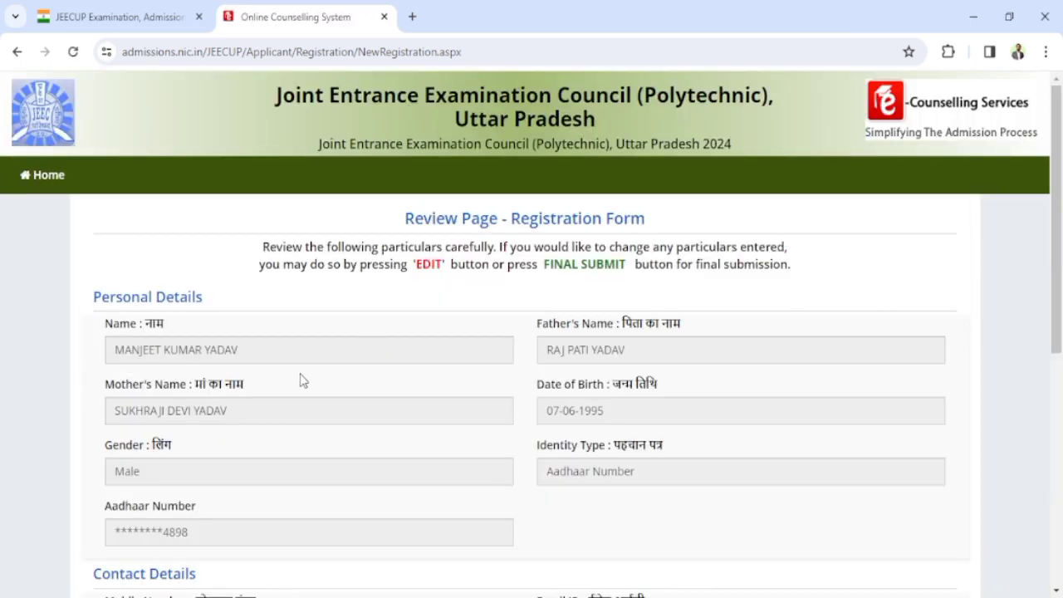
{"action": "scroll", "coordinate": [300, 372], "scroll_direction": "down", "scroll_amount": 2}
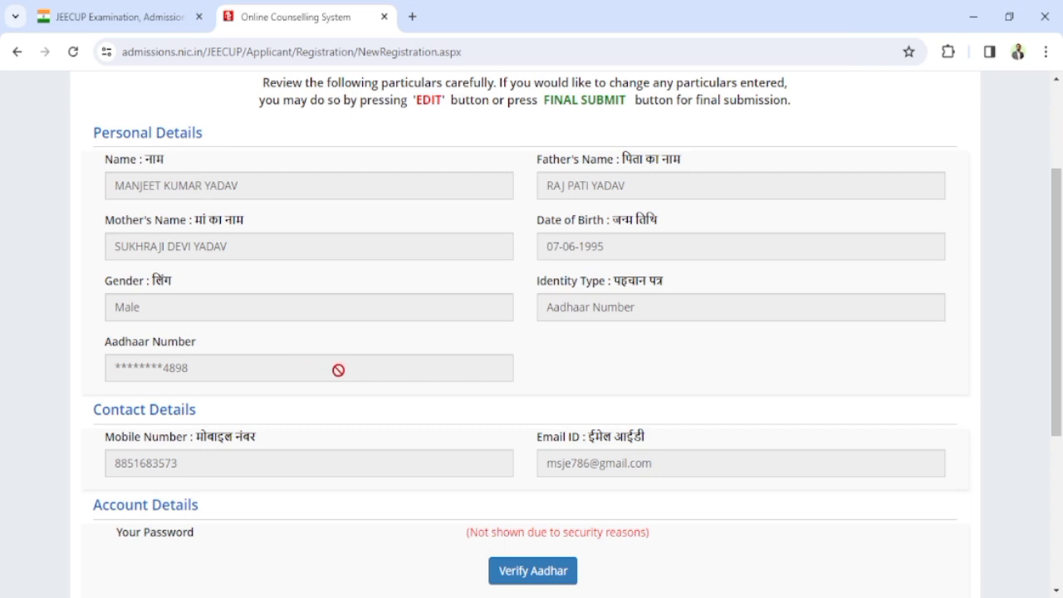
{"action": "scroll", "coordinate": [339, 368], "scroll_direction": "down", "scroll_amount": 2}
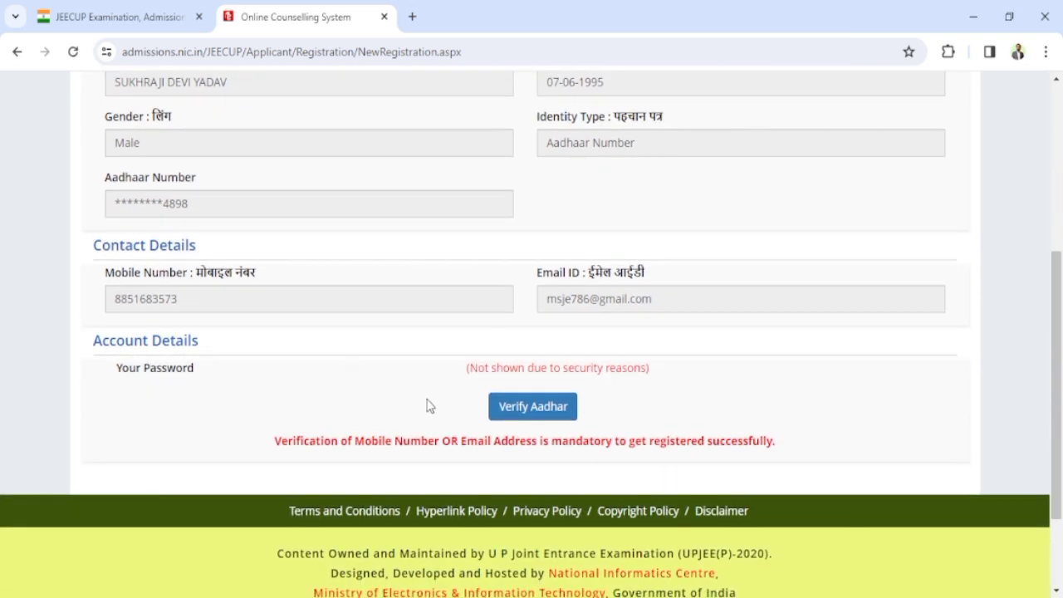
{"action": "left_click", "coordinate": [532, 410]}
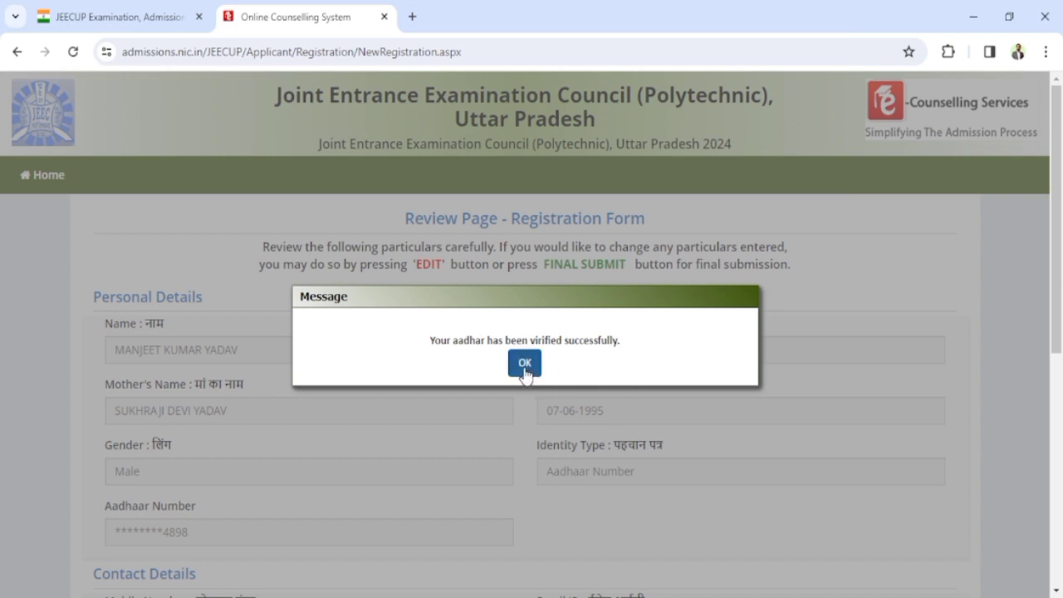
{"action": "left_click", "coordinate": [524, 365]}
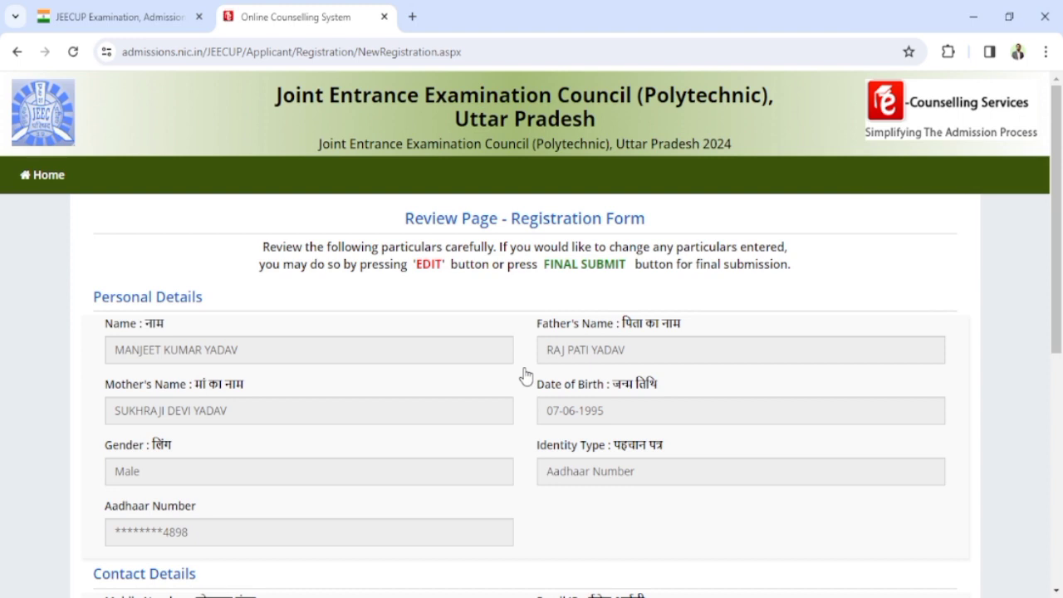
{"action": "scroll", "coordinate": [525, 376], "scroll_direction": "down", "scroll_amount": 5}
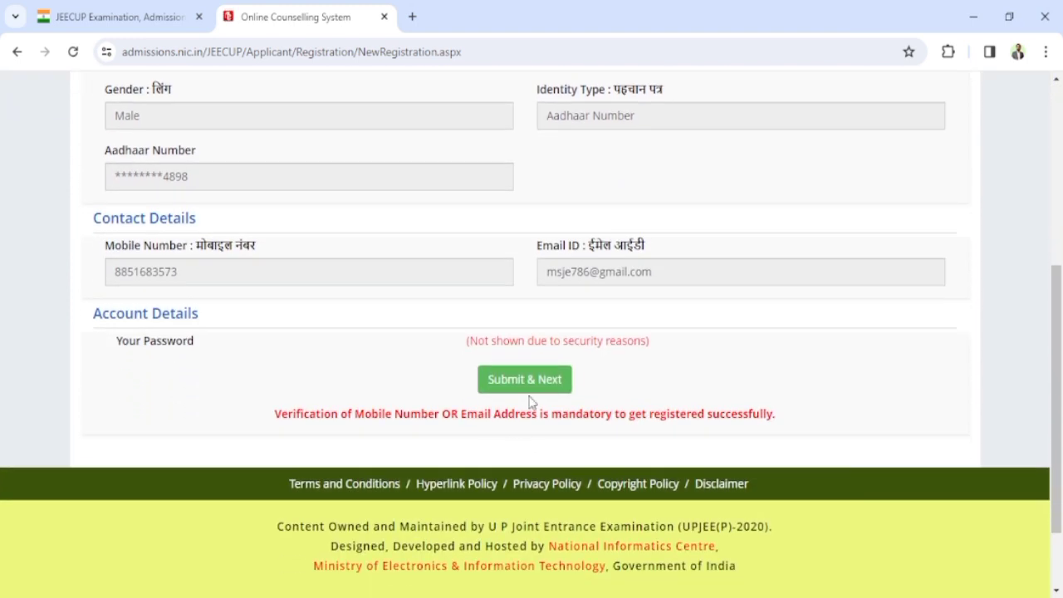
Step: After Submit & Next, enter the mobile and e-mail OTPs plus security pin, then Verify & Final Submit
{"action": "left_click", "coordinate": [531, 382]}
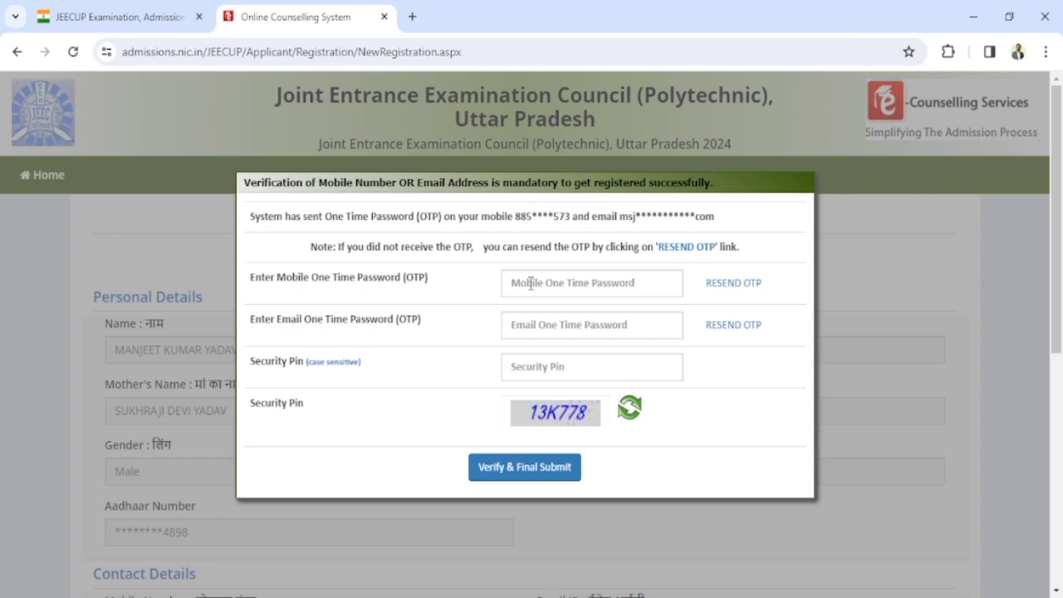
{"action": "left_click", "coordinate": [531, 284]}
{"action": "type", "text": "••"}
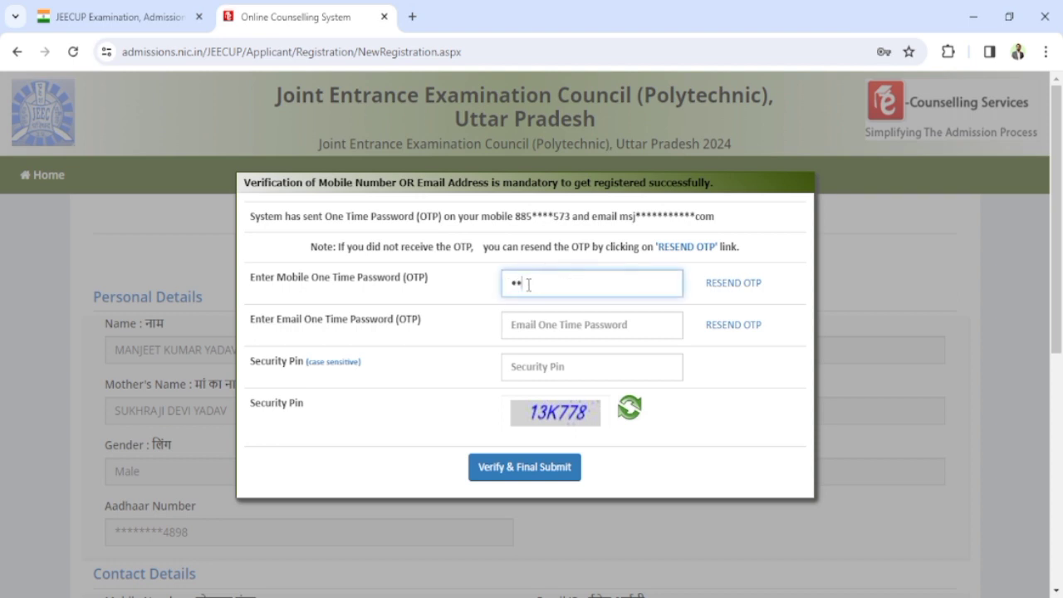
{"action": "type", "text": "••••"}
{"action": "left_click", "coordinate": [513, 323]}
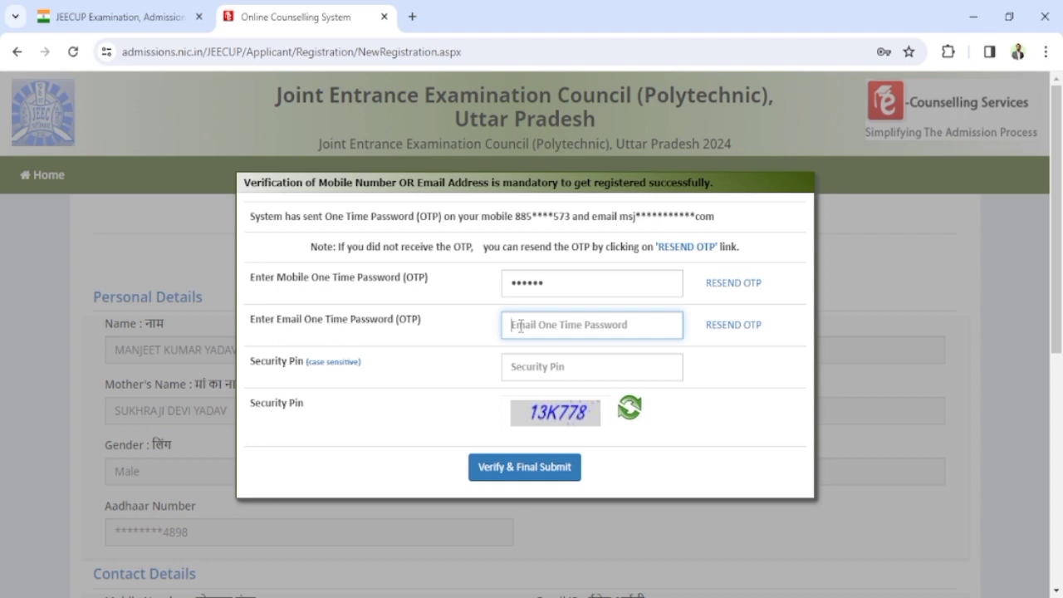
{"action": "type", "text": "123456"}
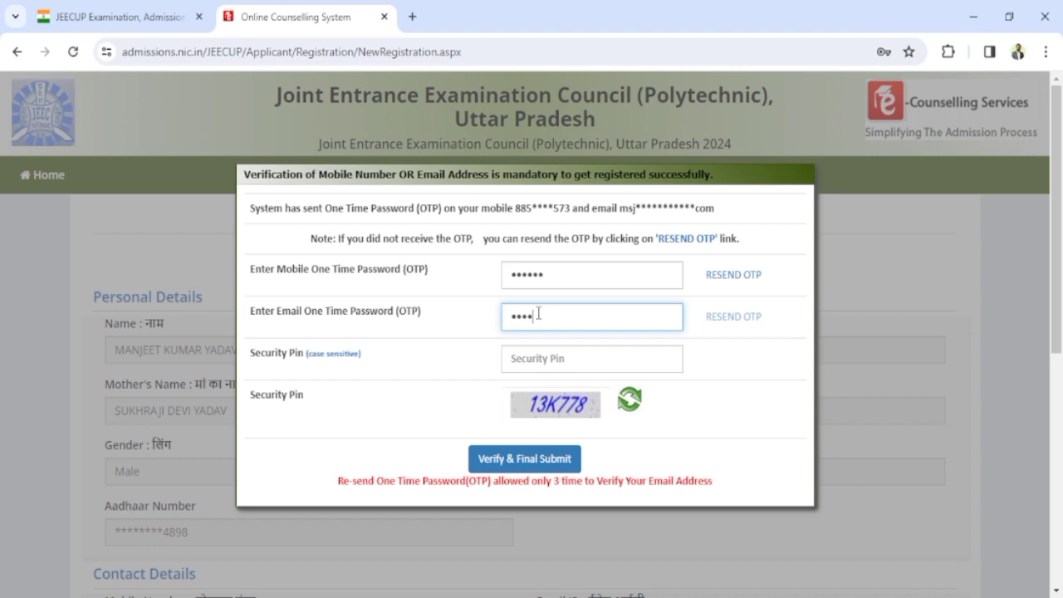
{"action": "left_click", "coordinate": [550, 358]}
{"action": "type", "text": "13"}
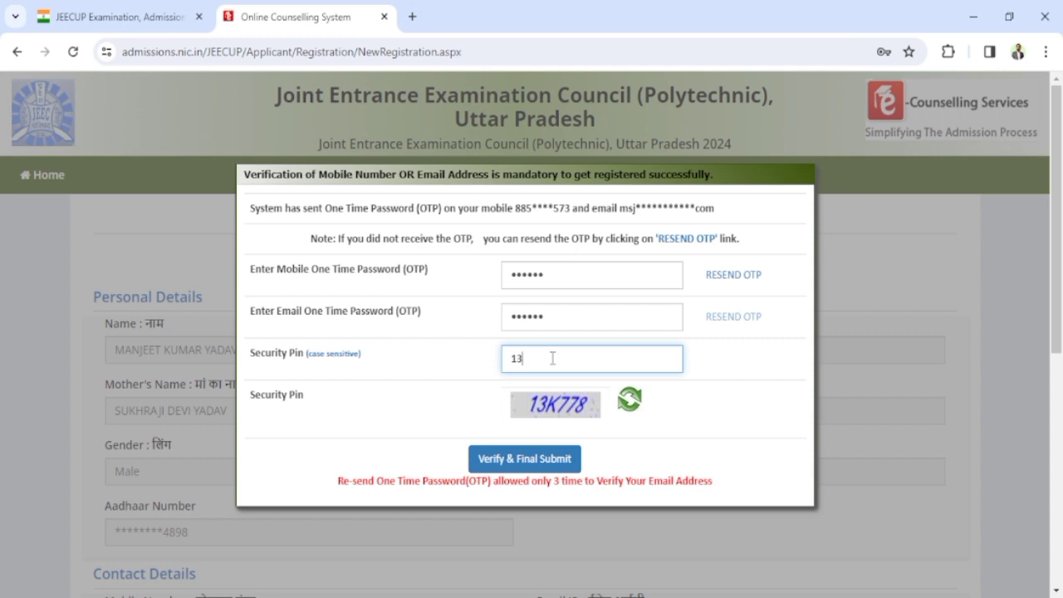
{"action": "type", "text": "K77T"}
{"action": "key", "text": "BackSpace"}
{"action": "type", "text": "8"}
{"action": "left_click", "coordinate": [536, 464]}
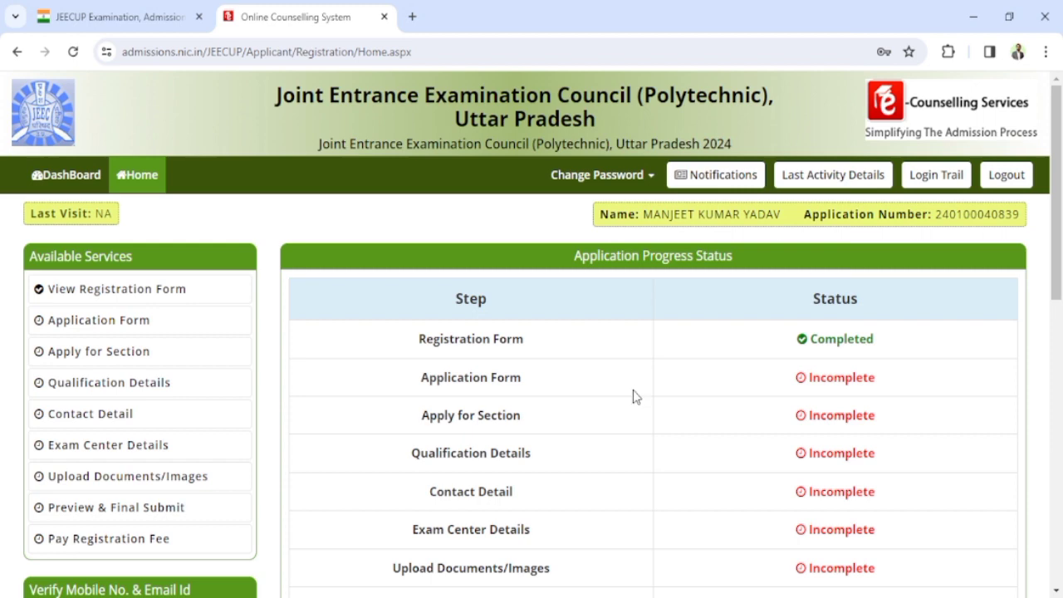
Step: Scroll down the dashboard and open the Application Form from the red button
{"action": "scroll", "coordinate": [632, 397], "scroll_direction": "down", "scroll_amount": 1}
{"action": "scroll", "coordinate": [632, 397], "scroll_direction": "down", "scroll_amount": 3}
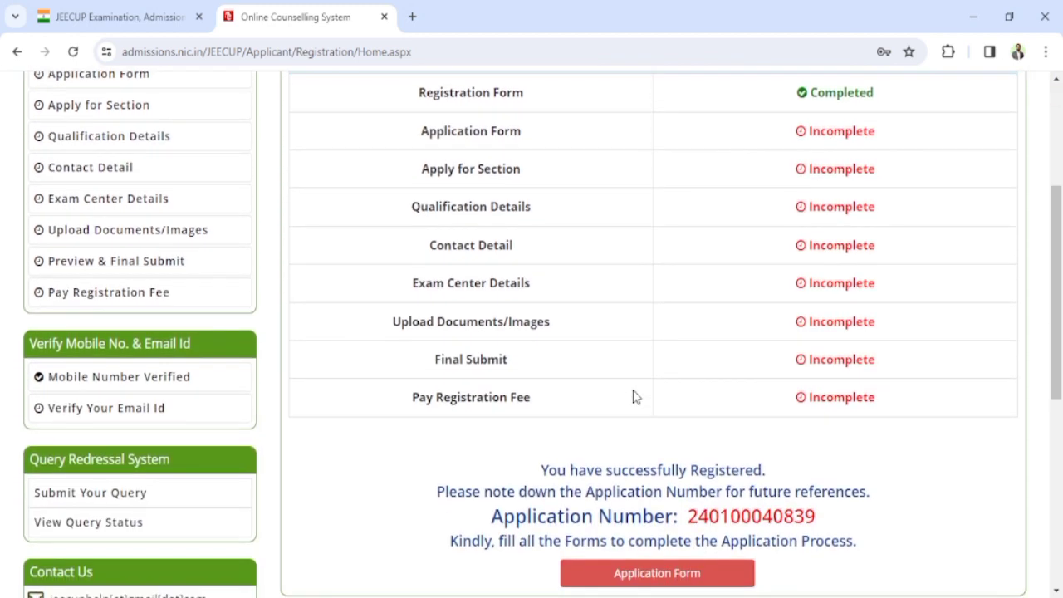
{"action": "scroll", "coordinate": [633, 397], "scroll_direction": "up", "scroll_amount": 2}
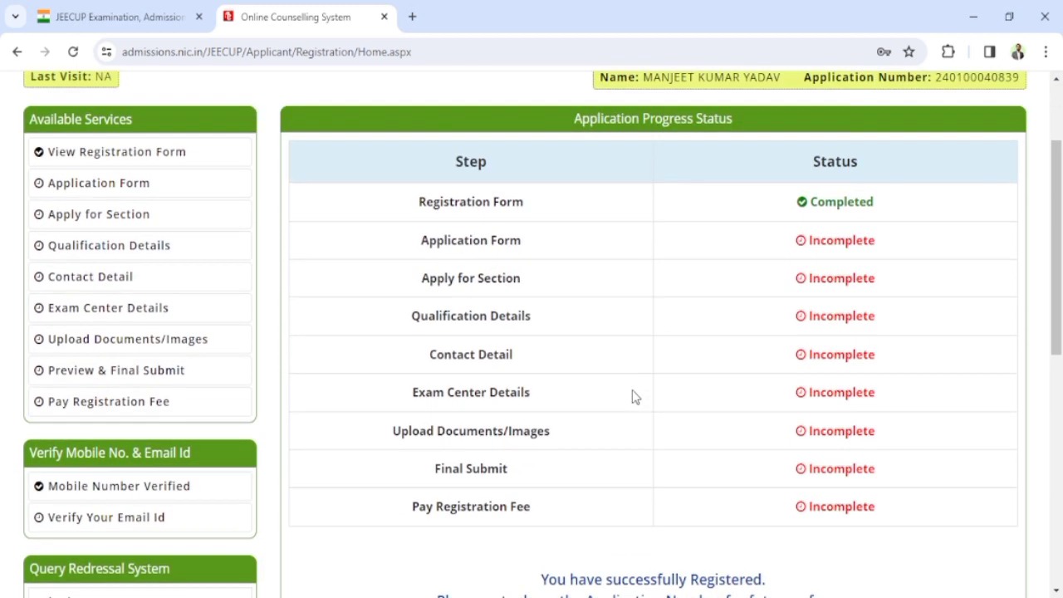
{"action": "scroll", "coordinate": [633, 397], "scroll_direction": "down", "scroll_amount": 4}
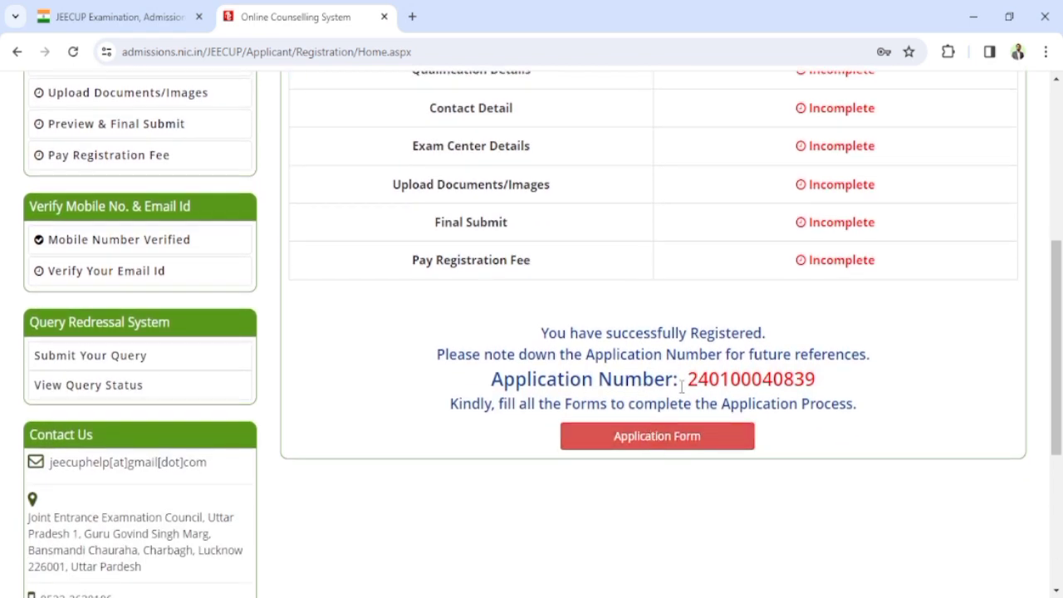
{"action": "left_click", "coordinate": [663, 438]}
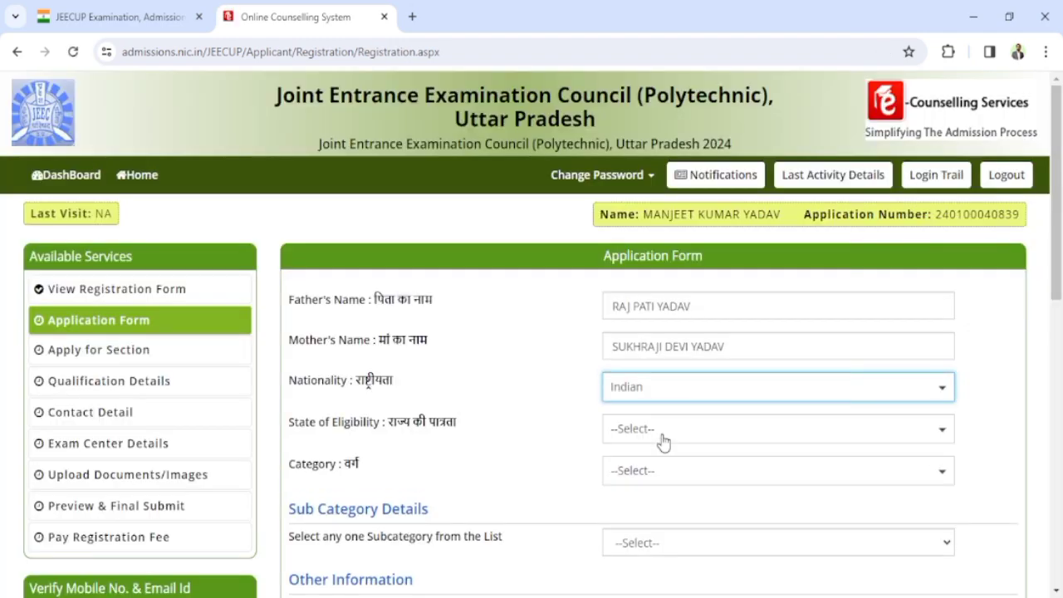
Step: Set State of Eligibility to Domicile of U.P. and Category to Other Backward Class (OBC)
{"action": "scroll", "coordinate": [664, 427], "scroll_direction": "down", "scroll_amount": 1}
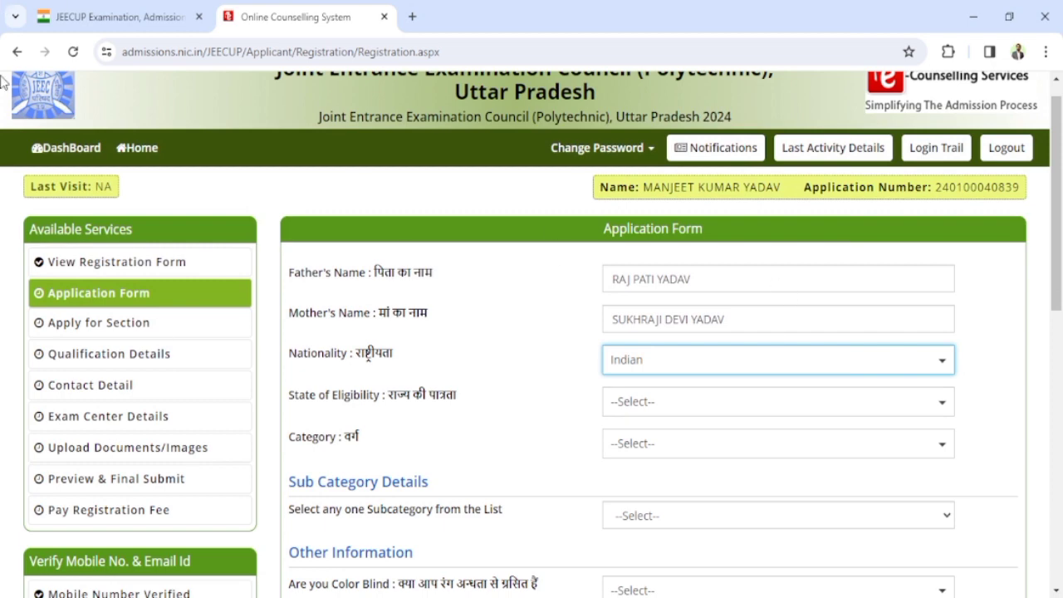
{"action": "scroll", "coordinate": [648, 356], "scroll_direction": "down", "scroll_amount": 1}
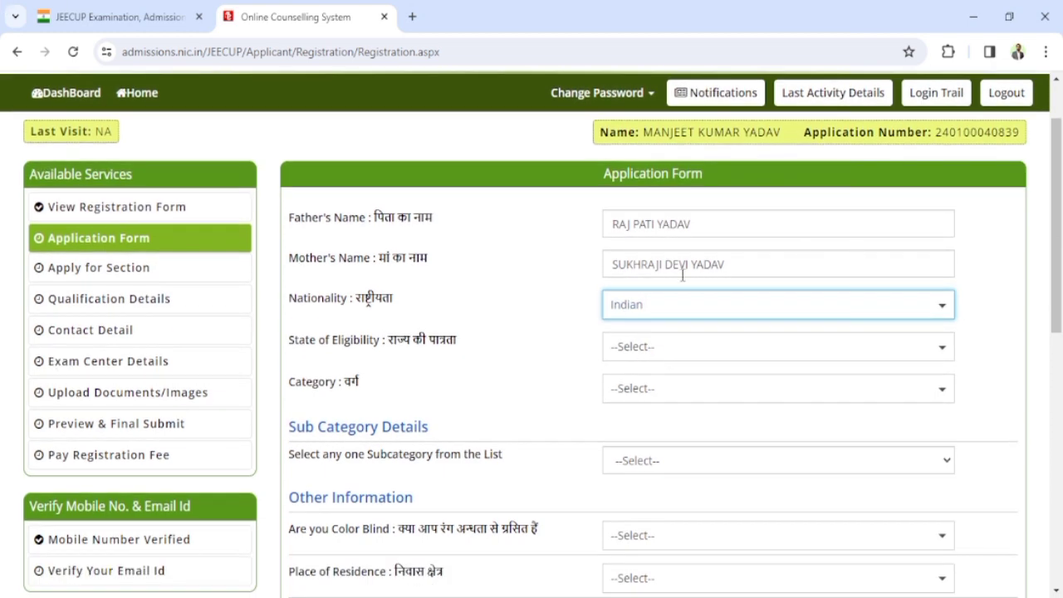
{"action": "left_click", "coordinate": [782, 360]}
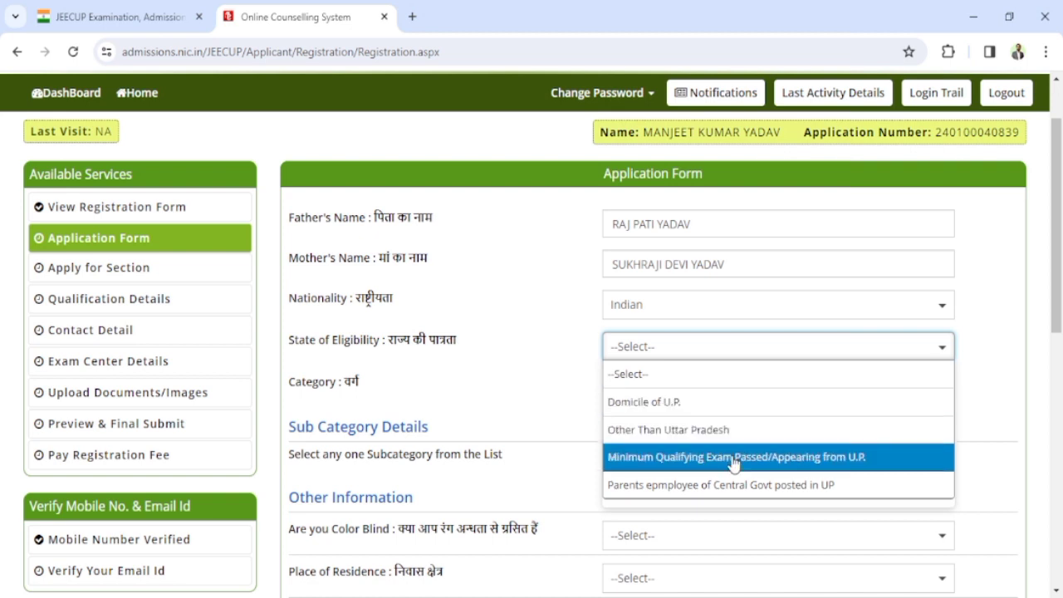
{"action": "left_click", "coordinate": [731, 410]}
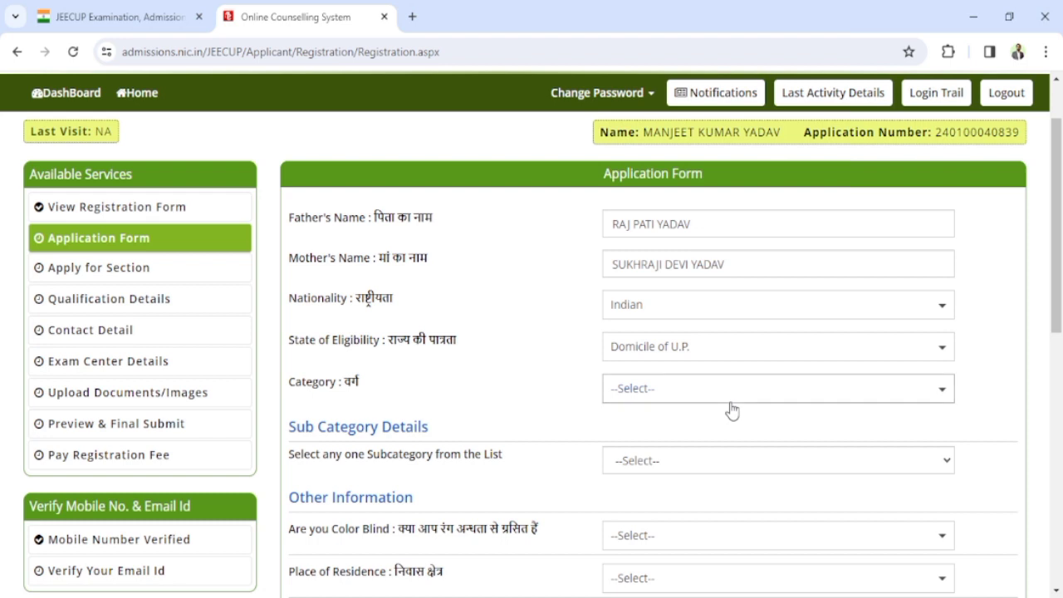
{"action": "left_click", "coordinate": [726, 397]}
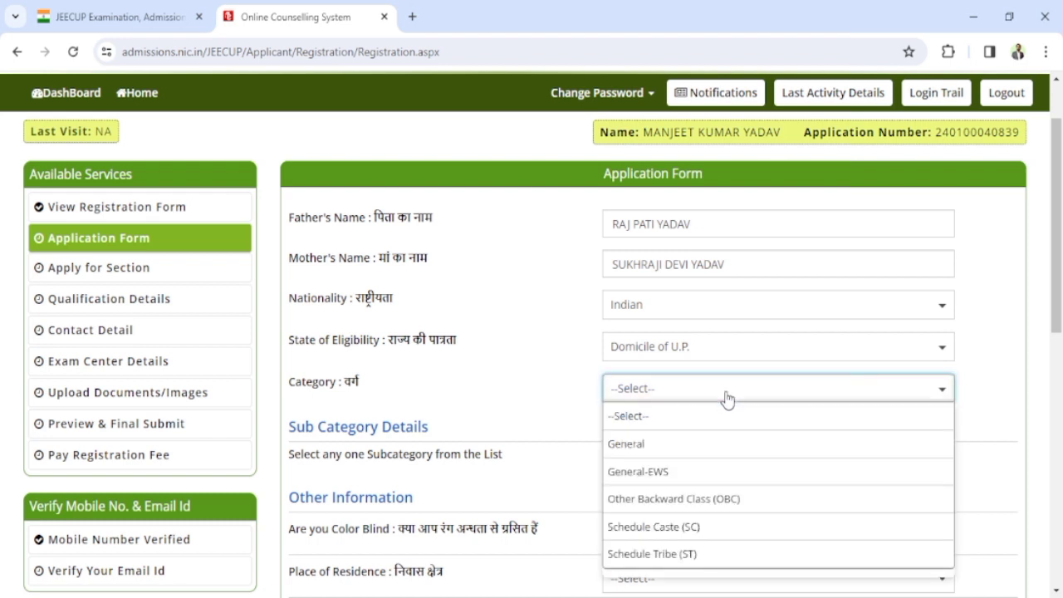
{"action": "left_click_drag", "start_coordinate": [1057, 325], "coordinate": [1058, 373]}
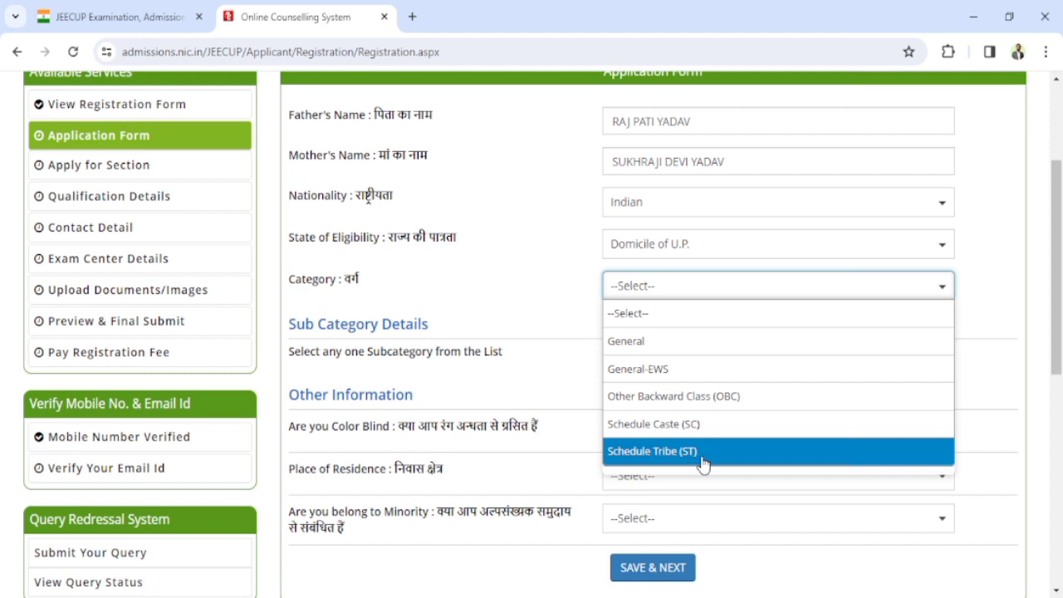
{"action": "left_click", "coordinate": [712, 398]}
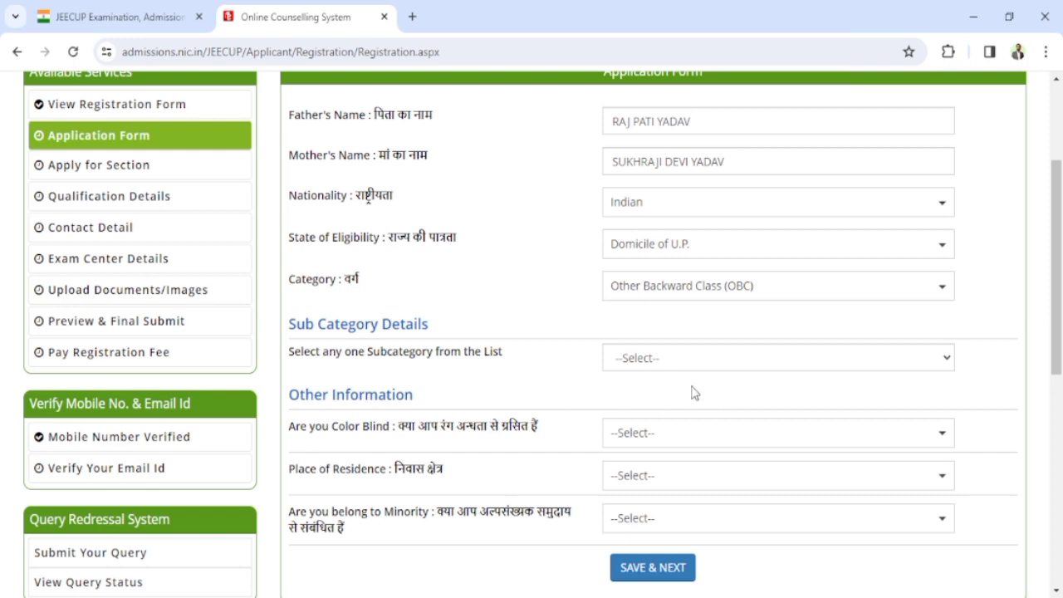
{"action": "left_click", "coordinate": [767, 365]}
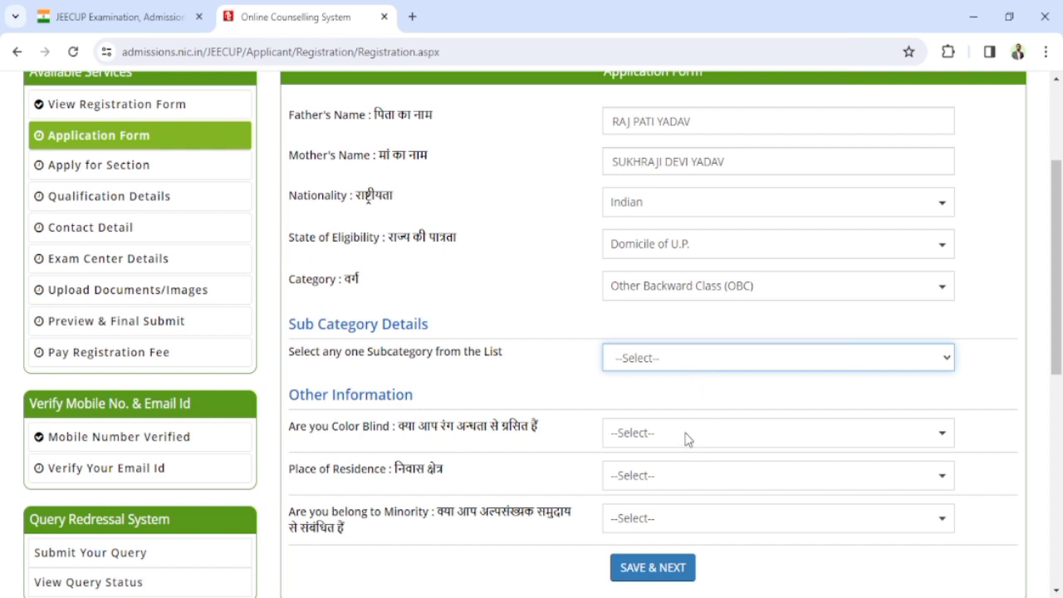
Step: Set subcategory to Not Applicable, Color Blind to No and Place of Residence to Rural
{"action": "key", "text": "Down"}
{"action": "scroll", "coordinate": [683, 438], "scroll_direction": "down", "scroll_amount": 1}
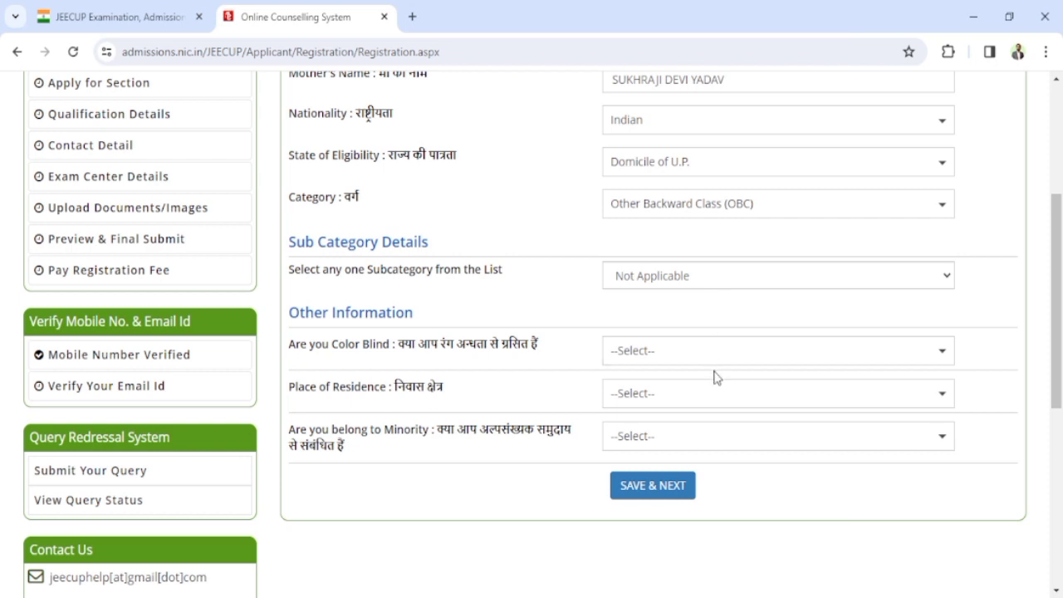
{"action": "left_click", "coordinate": [752, 367]}
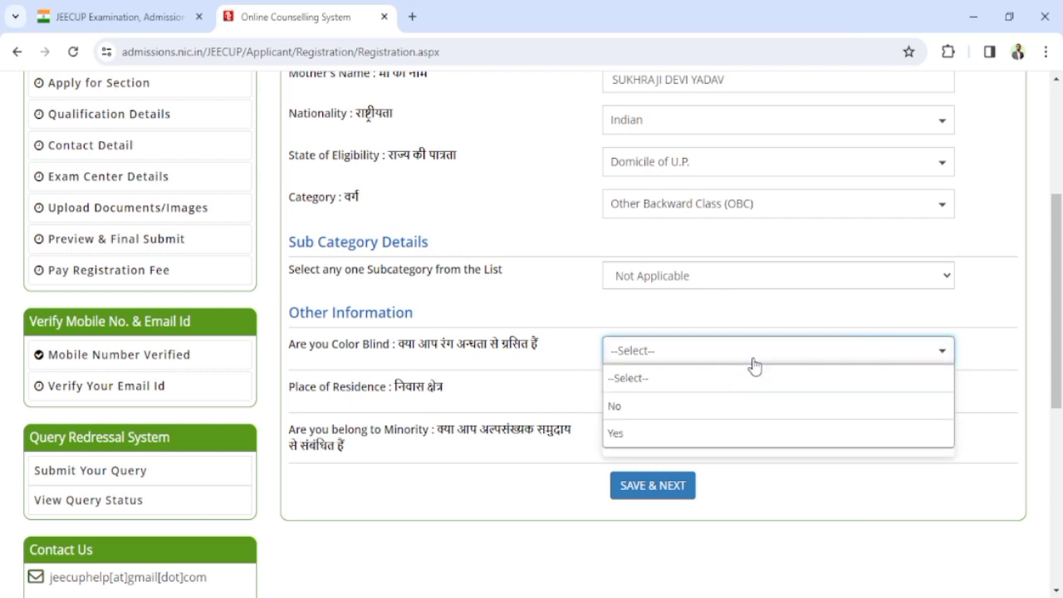
{"action": "left_click", "coordinate": [641, 407]}
{"action": "scroll", "coordinate": [640, 408], "scroll_direction": "down", "scroll_amount": 1}
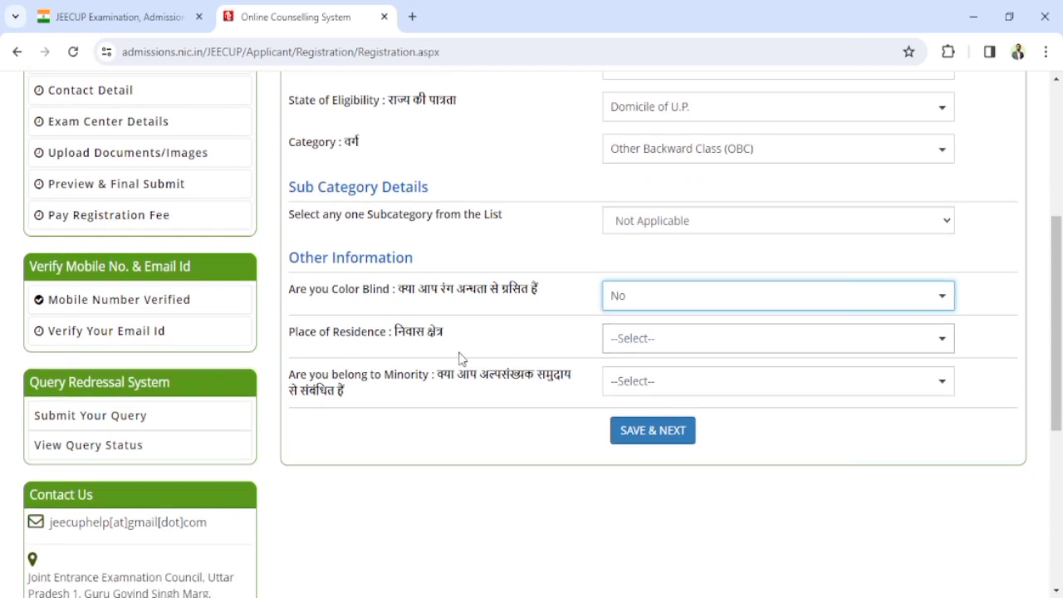
{"action": "left_click", "coordinate": [776, 339]}
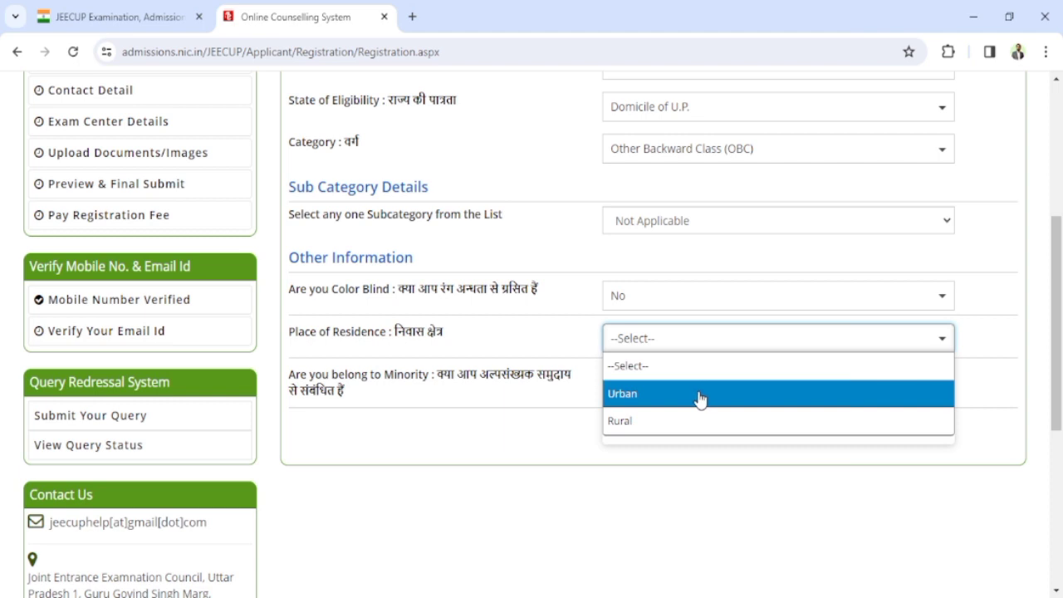
{"action": "left_click", "coordinate": [694, 422]}
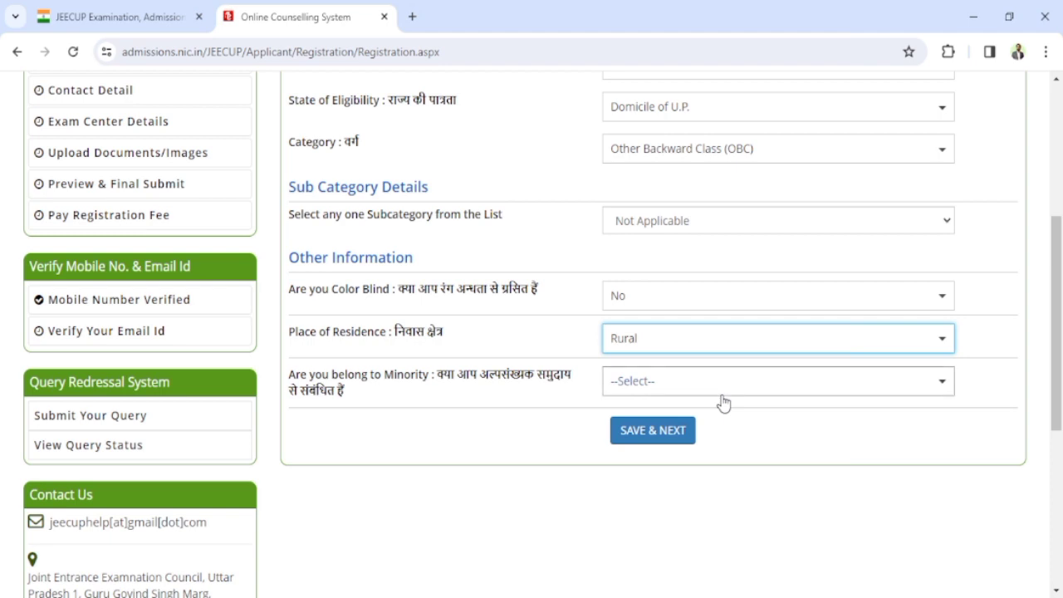
Step: Answer No to Minority and save the other information, confirming with Yes
{"action": "left_click", "coordinate": [722, 388]}
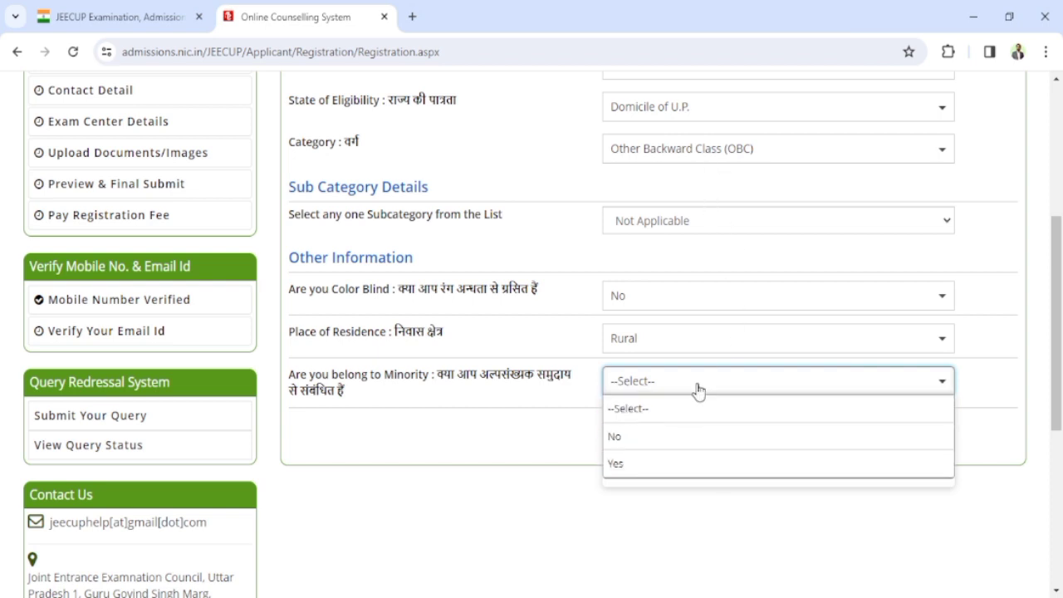
{"action": "left_click", "coordinate": [678, 443]}
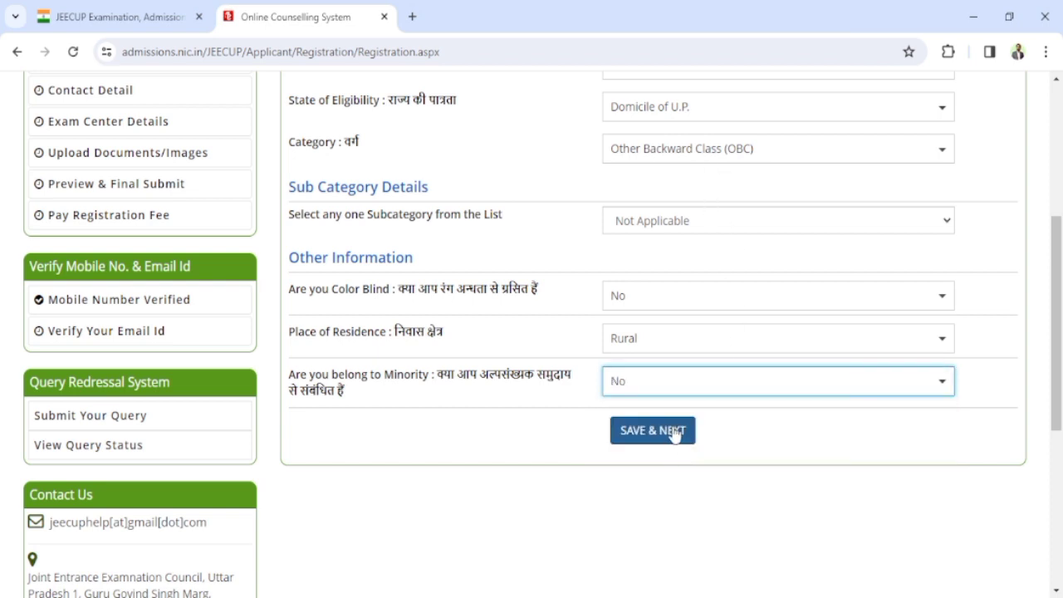
{"action": "left_click", "coordinate": [655, 436]}
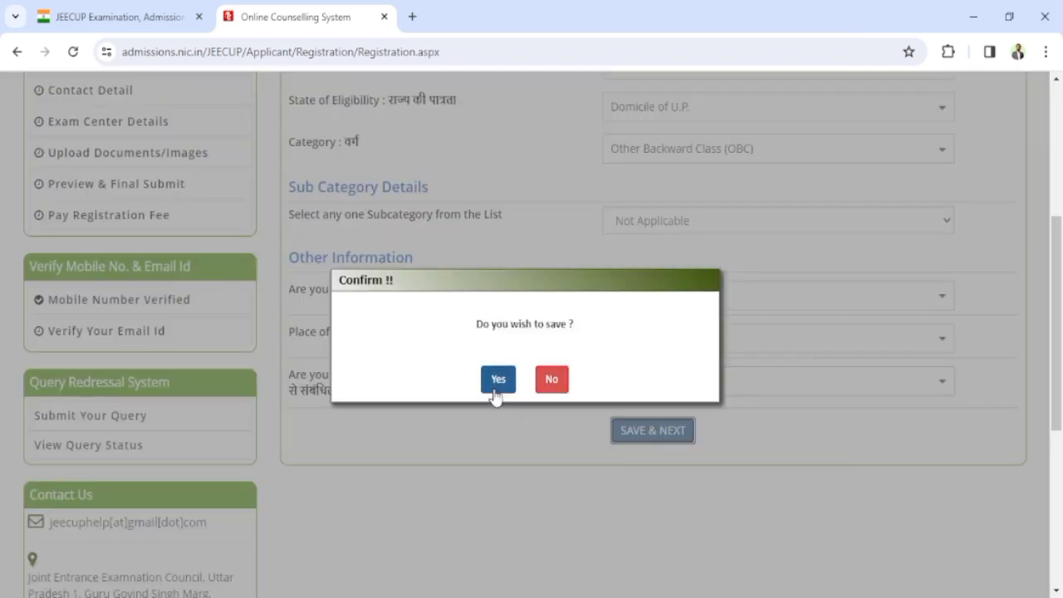
{"action": "left_click", "coordinate": [499, 385]}
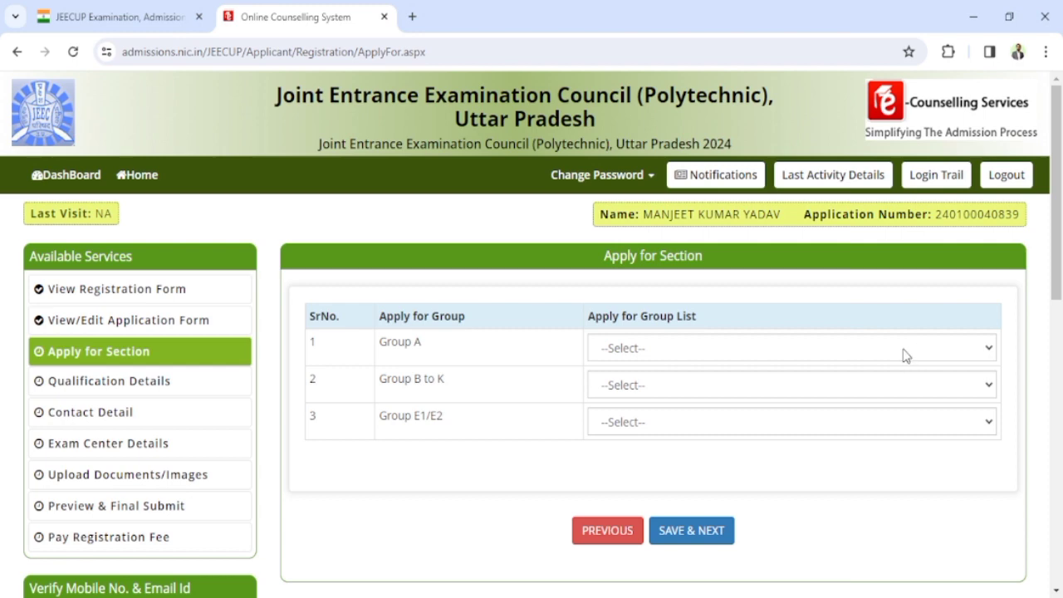
Step: Apply for Group A with its Rs.300 fee and confirm the section choice
{"action": "left_click", "coordinate": [906, 355]}
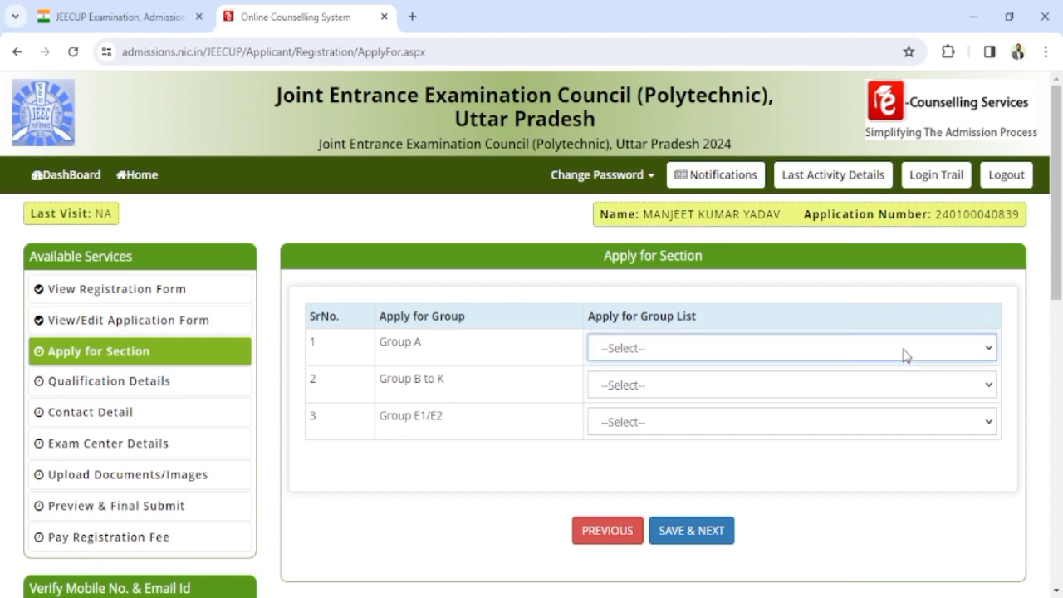
{"action": "left_click", "coordinate": [699, 393]}
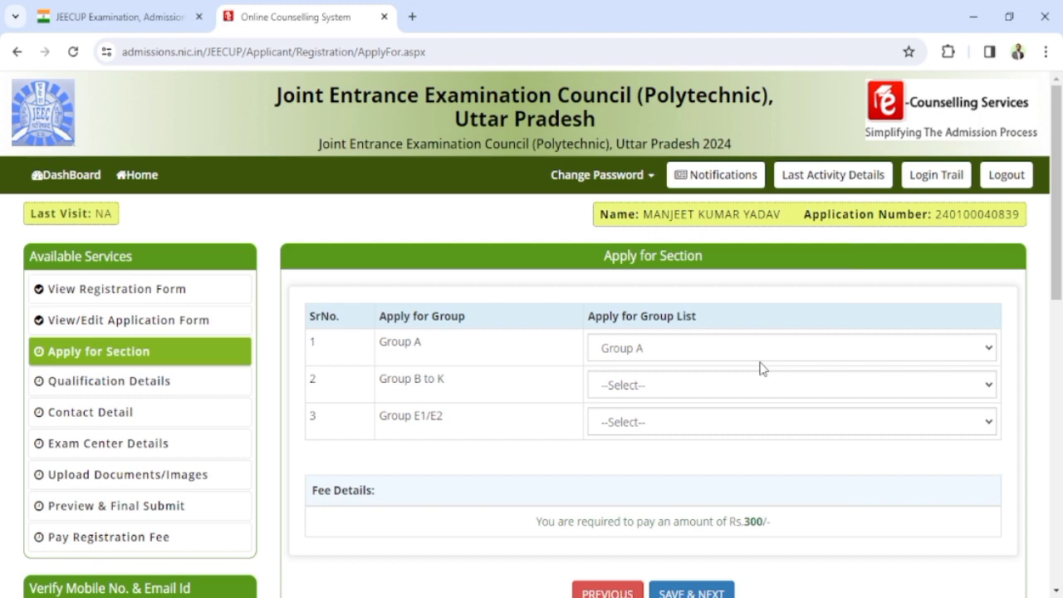
{"action": "scroll", "coordinate": [757, 380], "scroll_direction": "down", "scroll_amount": 1}
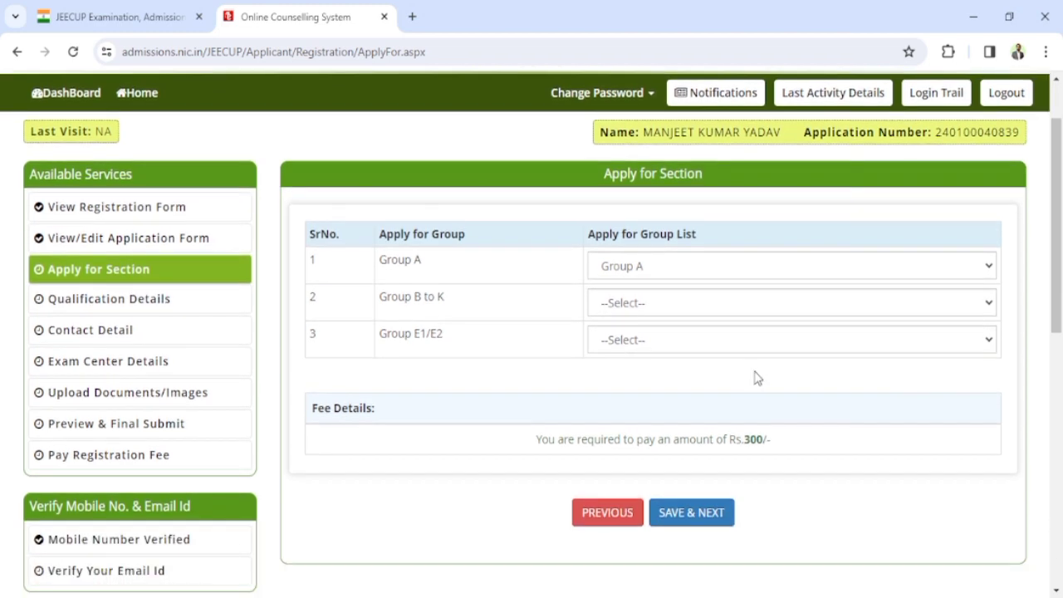
{"action": "scroll", "coordinate": [760, 383], "scroll_direction": "down", "scroll_amount": 1}
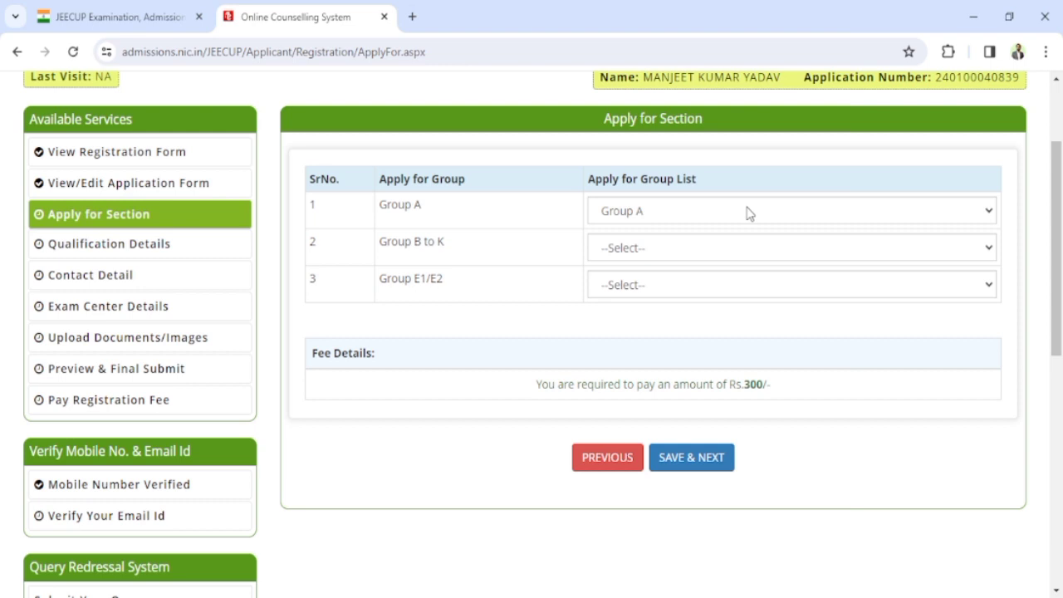
{"action": "left_click", "coordinate": [698, 463]}
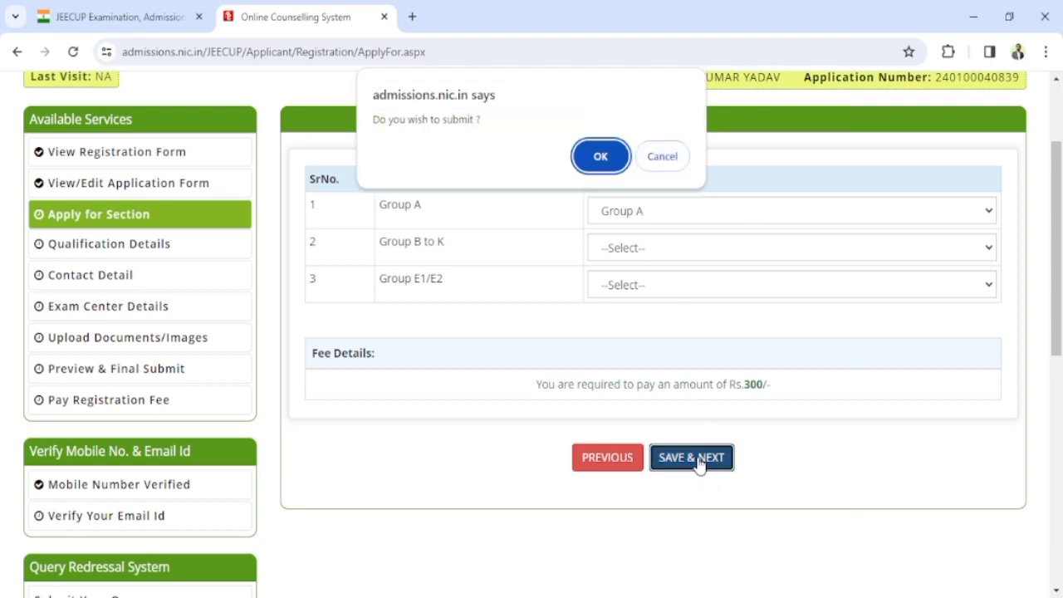
{"action": "left_click", "coordinate": [605, 159]}
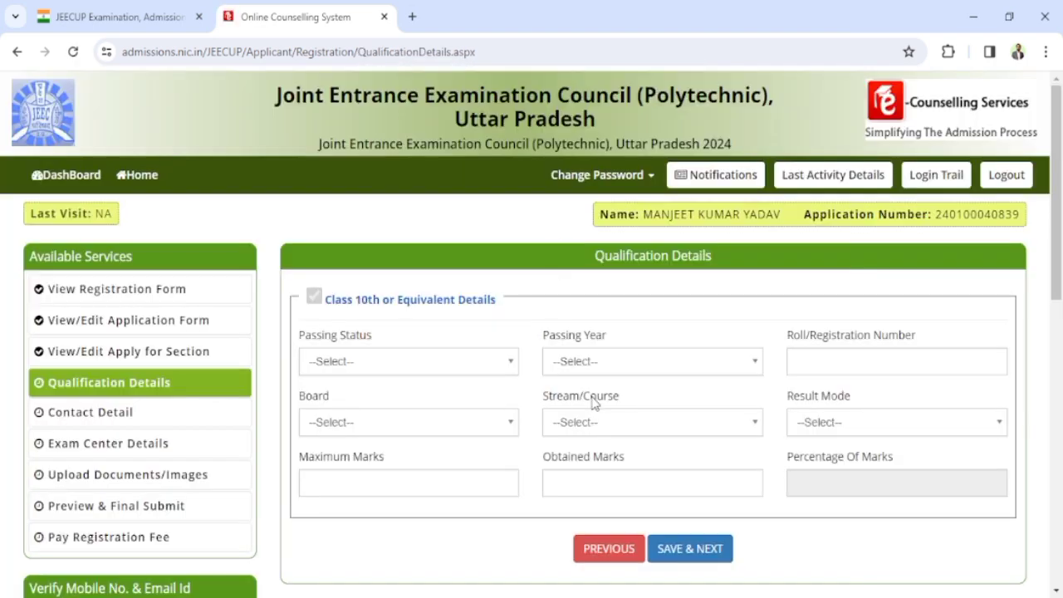
Step: Set the Class 10th passing status to Appearing and passing year to 2024
{"action": "scroll", "coordinate": [591, 402], "scroll_direction": "down", "scroll_amount": 1}
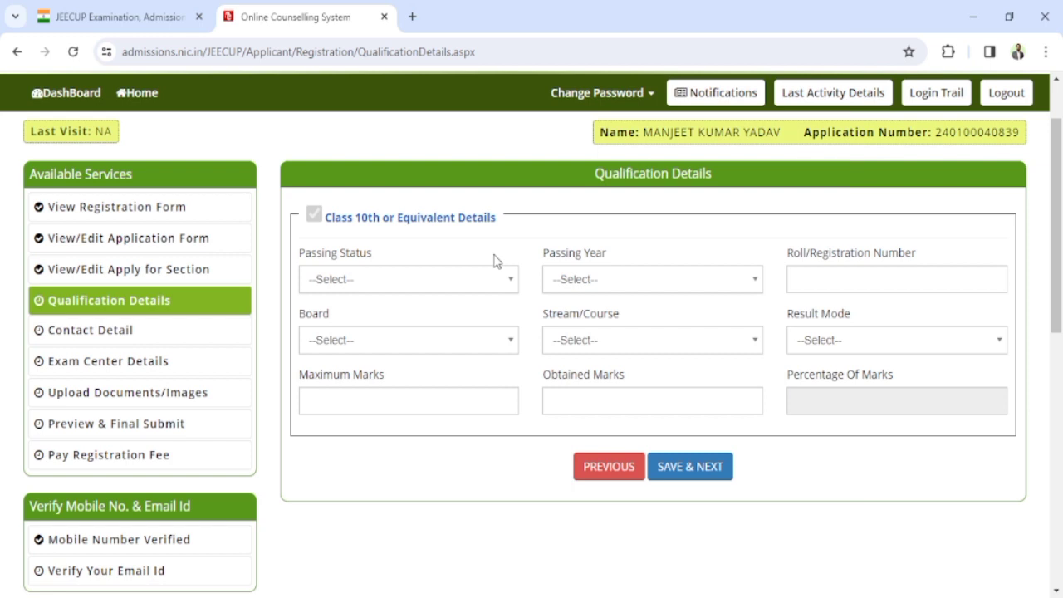
{"action": "left_click", "coordinate": [453, 286]}
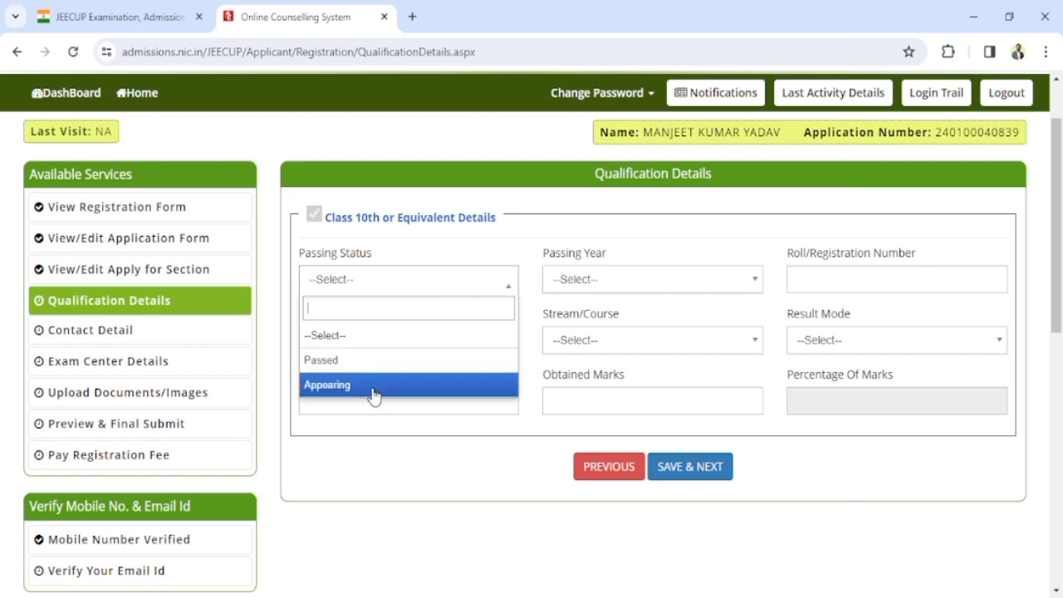
{"action": "left_click", "coordinate": [373, 395]}
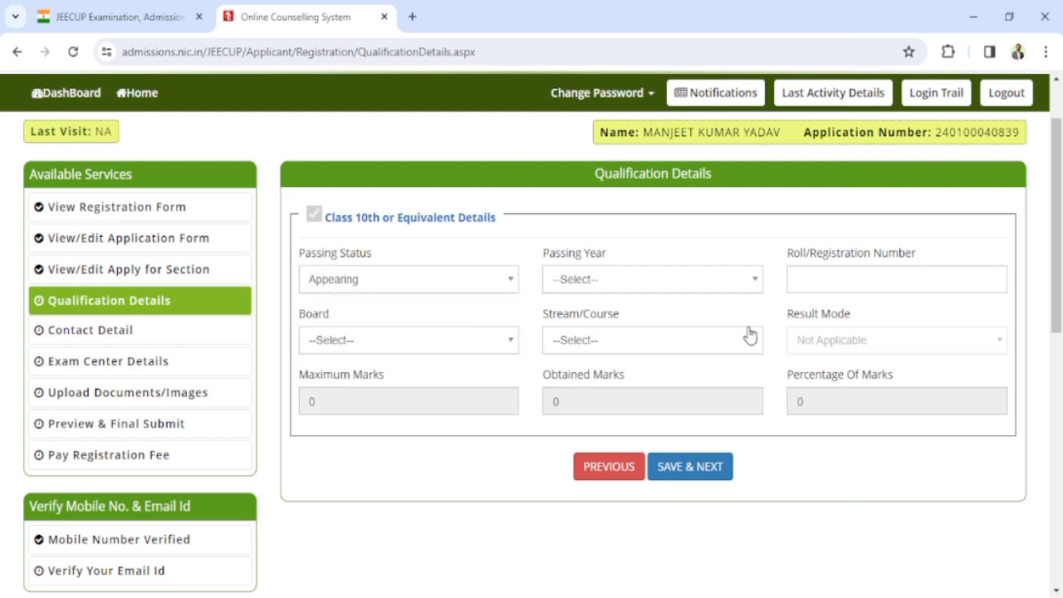
{"action": "left_click", "coordinate": [742, 291]}
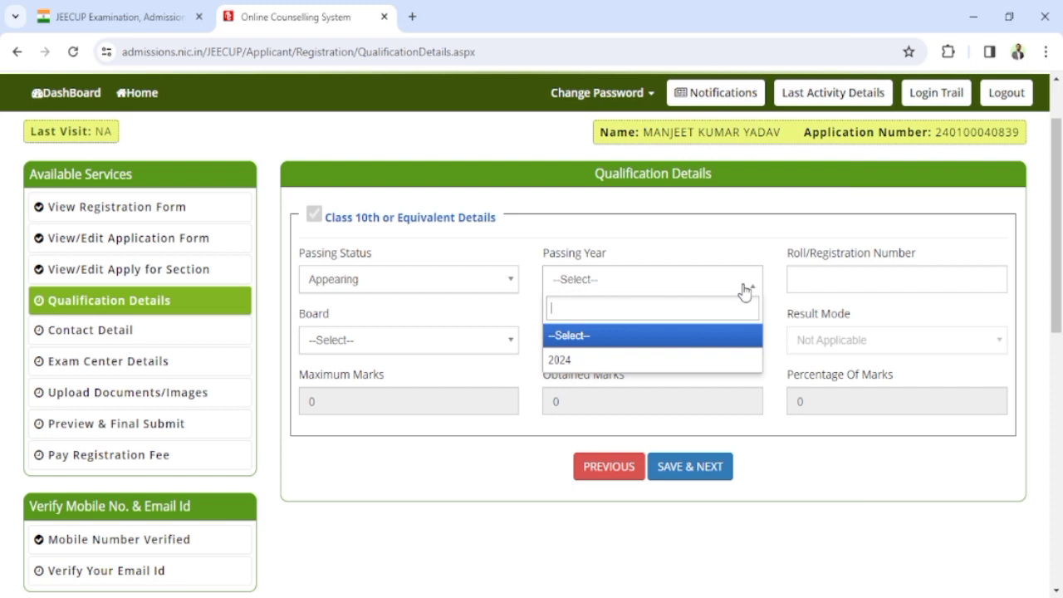
{"action": "left_click", "coordinate": [624, 362]}
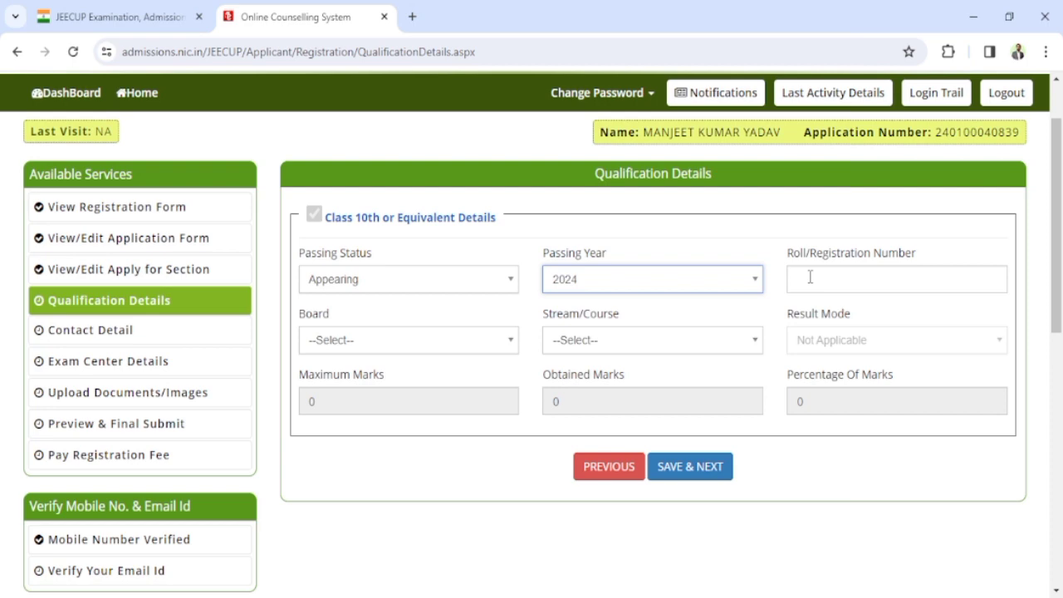
Step: Choose U P Board of High School & Intermediate Education and stream 10th, then save
{"action": "left_click", "coordinate": [477, 340]}
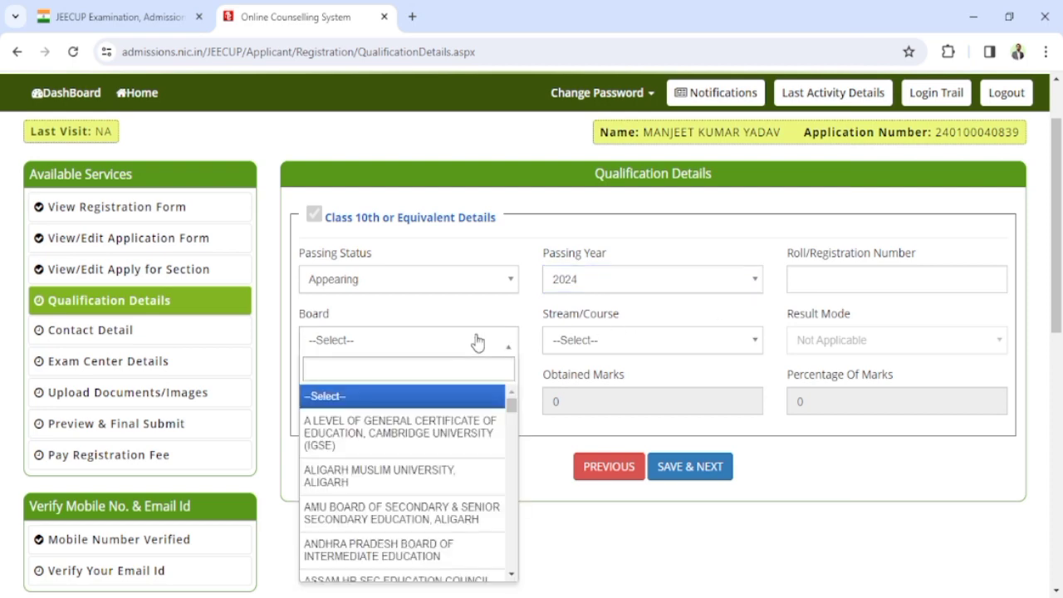
{"action": "left_click_drag", "start_coordinate": [511, 406], "coordinate": [510, 581]}
{"action": "scroll", "coordinate": [405, 491], "scroll_direction": "up", "scroll_amount": 5}
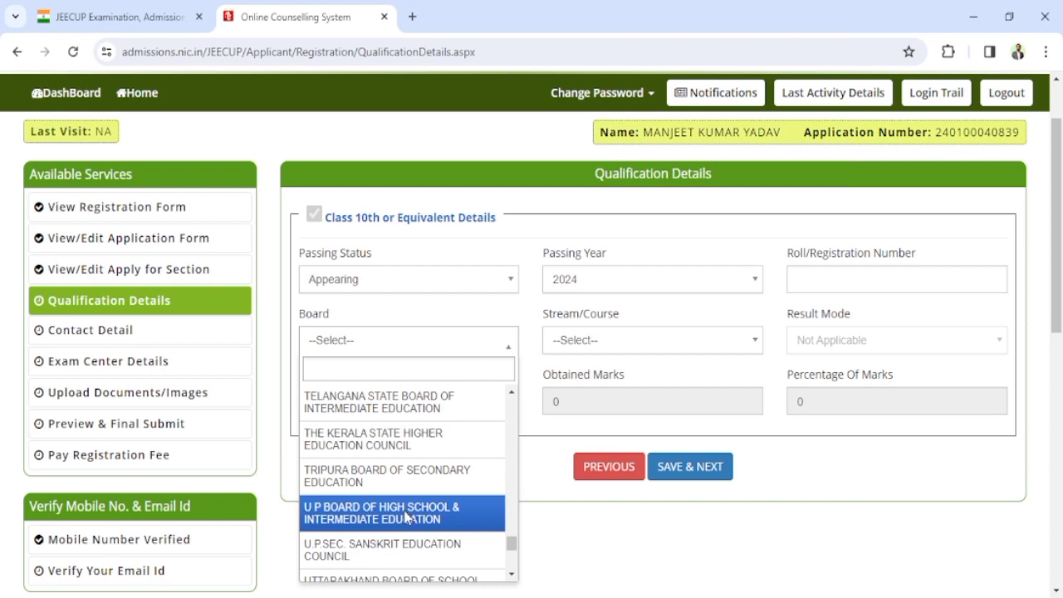
{"action": "left_click", "coordinate": [406, 518]}
{"action": "left_click", "coordinate": [669, 340]}
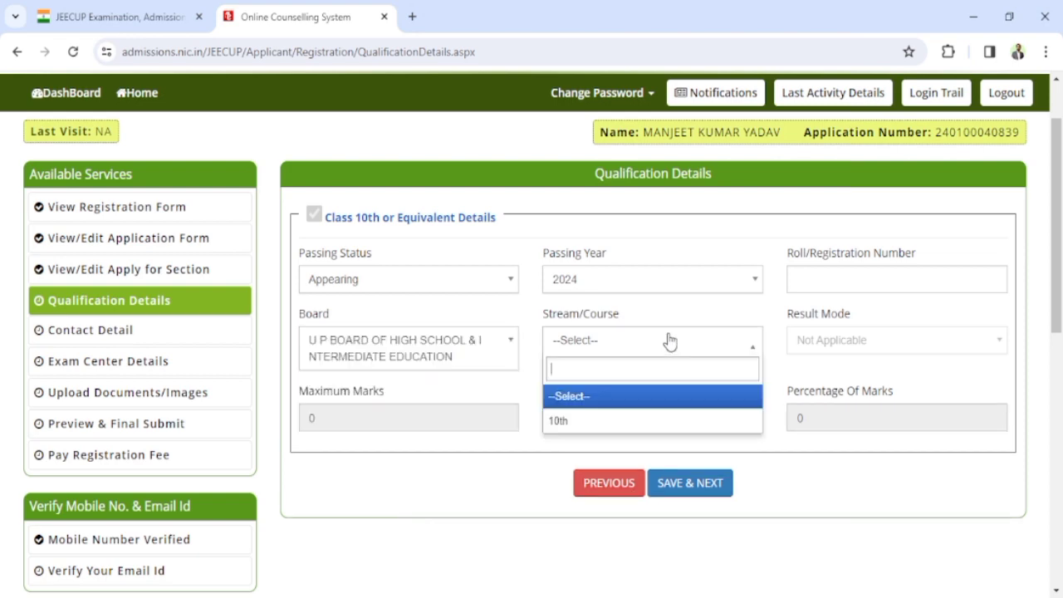
{"action": "left_click", "coordinate": [639, 425]}
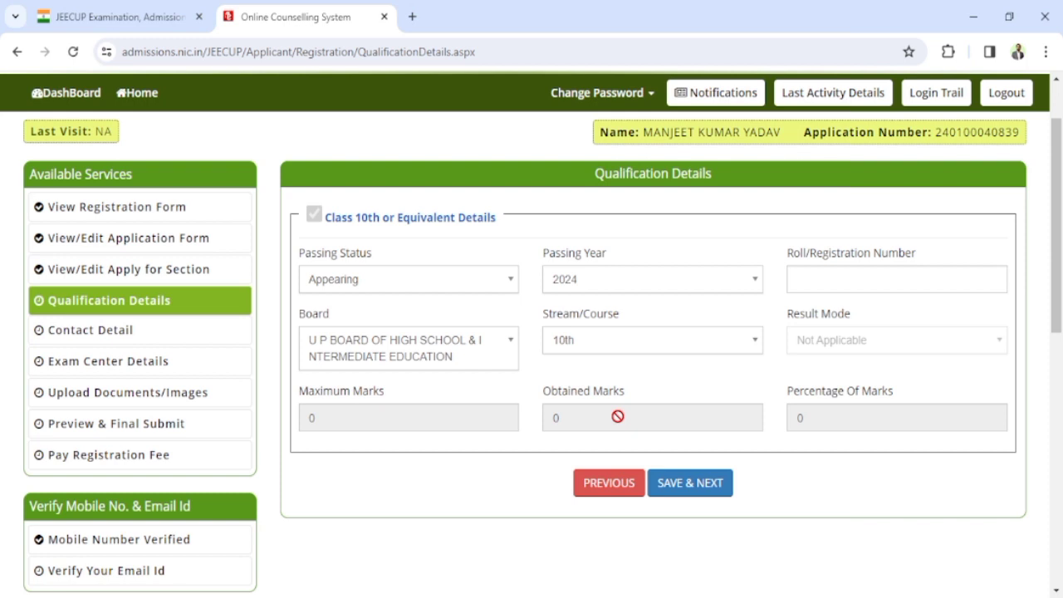
{"action": "left_click", "coordinate": [688, 486]}
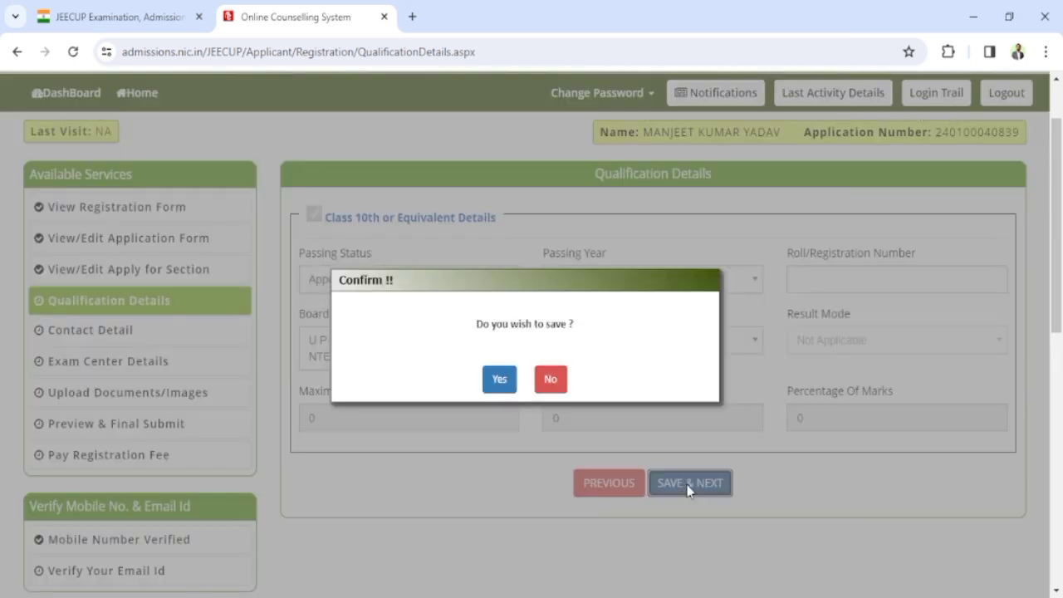
{"action": "left_click", "coordinate": [502, 379]}
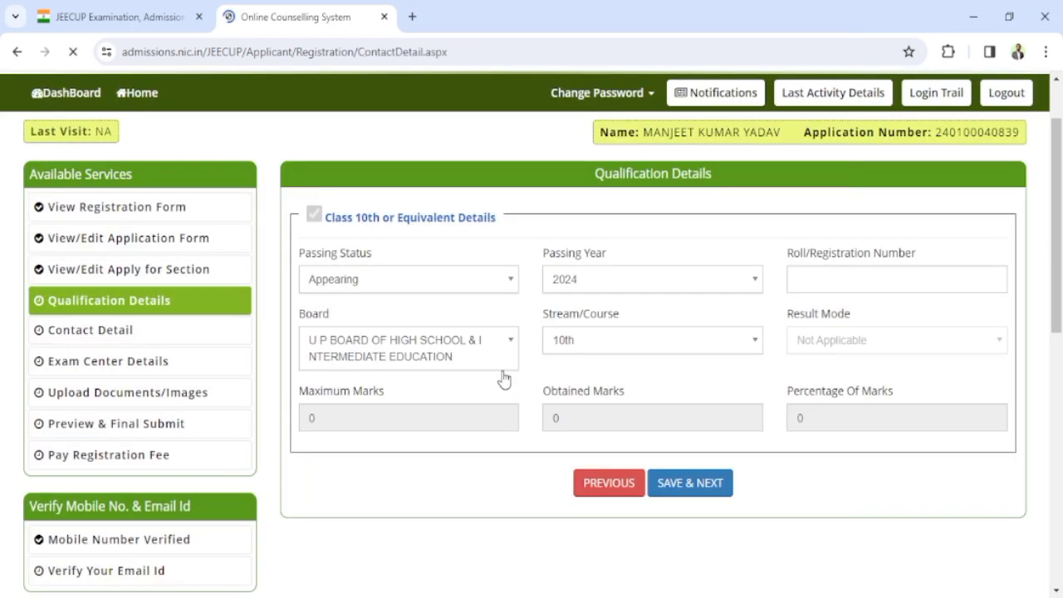
Step: Enter the premises/village and sub-locality of the correspondence address
{"action": "scroll", "coordinate": [502, 379], "scroll_direction": "down", "scroll_amount": 1}
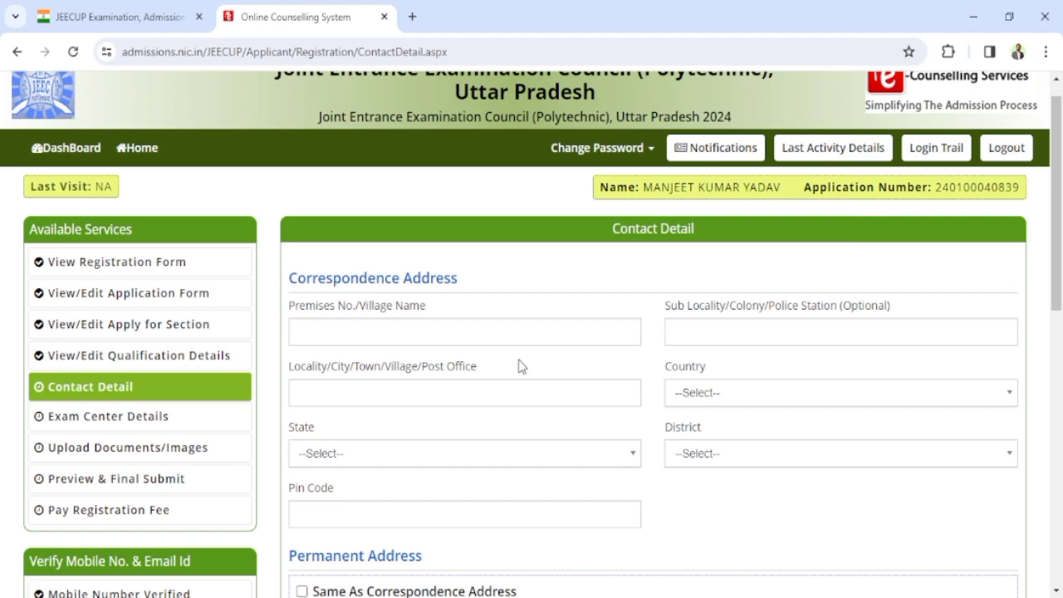
{"action": "scroll", "coordinate": [390, 493], "scroll_direction": "down", "scroll_amount": 2}
{"action": "scroll", "coordinate": [408, 481], "scroll_direction": "up", "scroll_amount": 3}
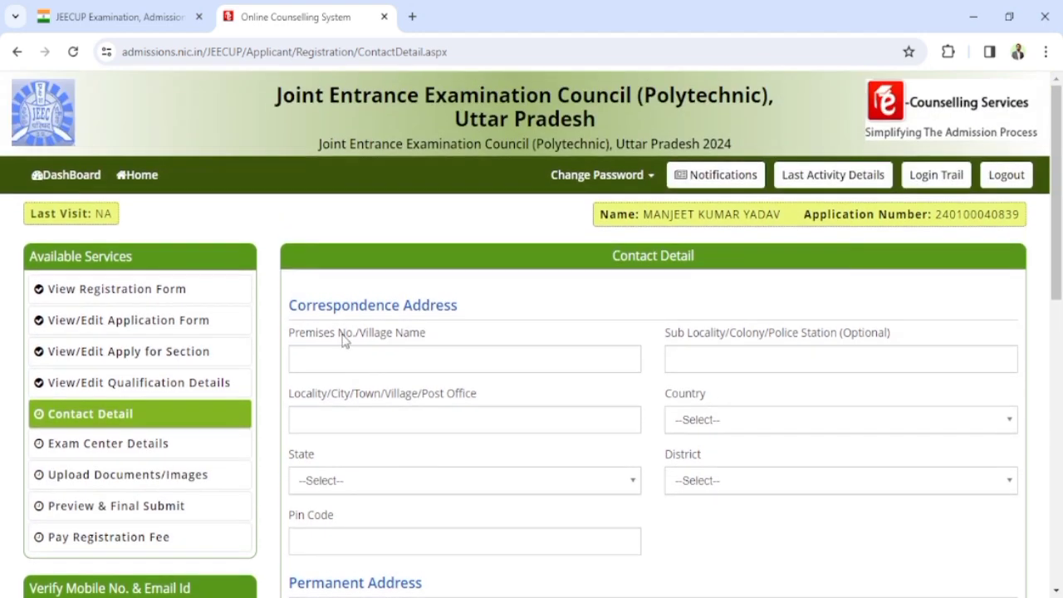
{"action": "left_click", "coordinate": [332, 362]}
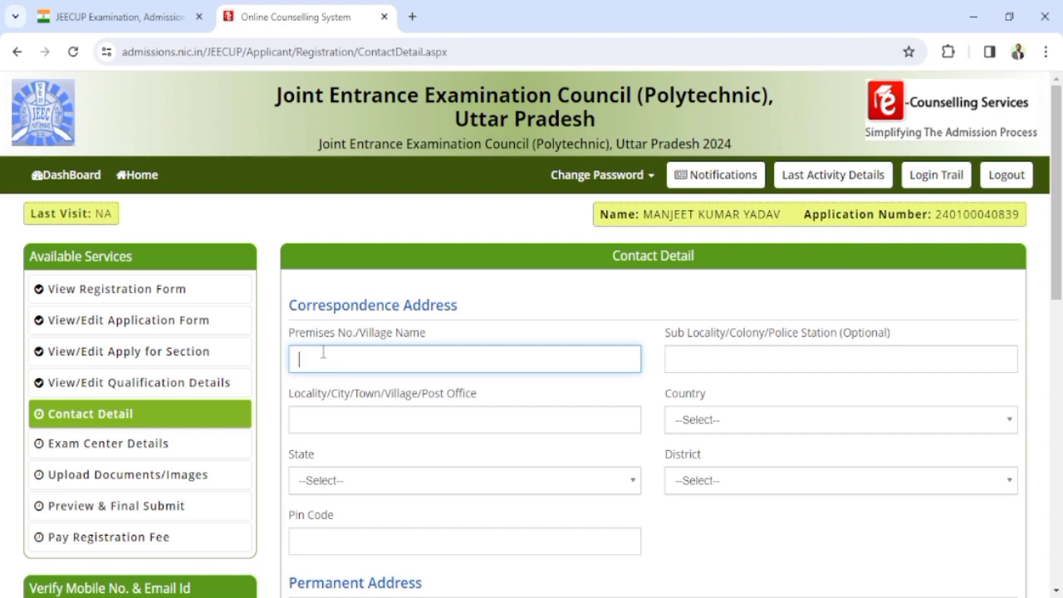
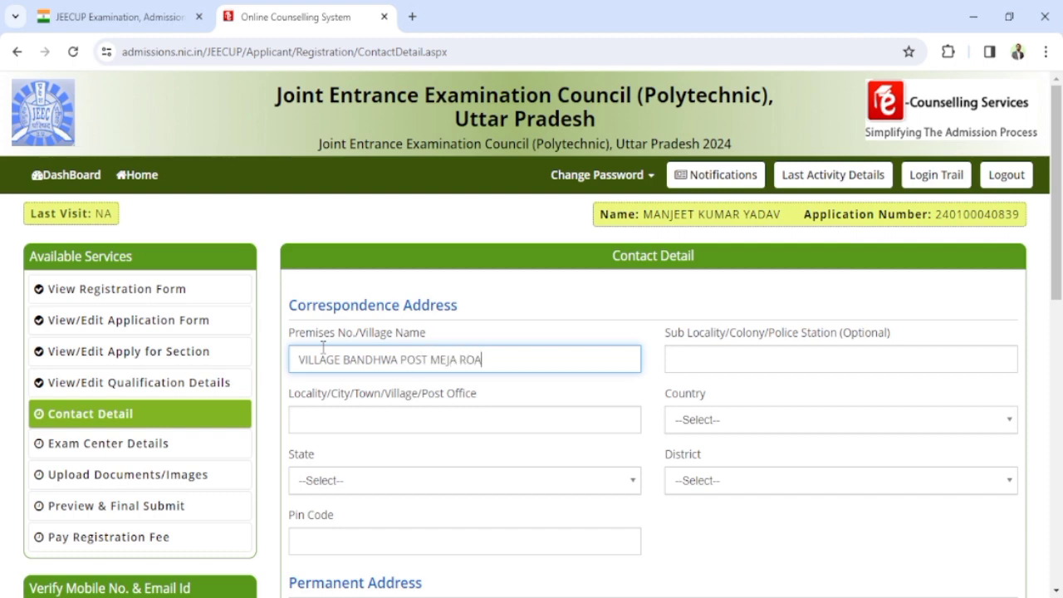
{"action": "key", "text": "Tab"}
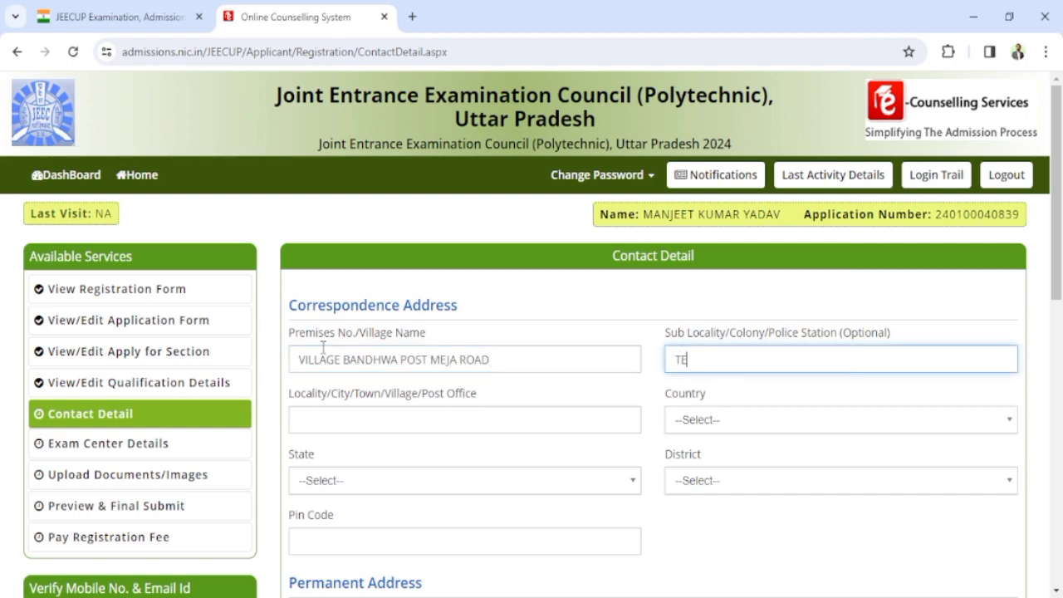
Step: Set the correspondence locality to PRAYAGRAJ and the country to India
{"action": "left_click", "coordinate": [333, 420]}
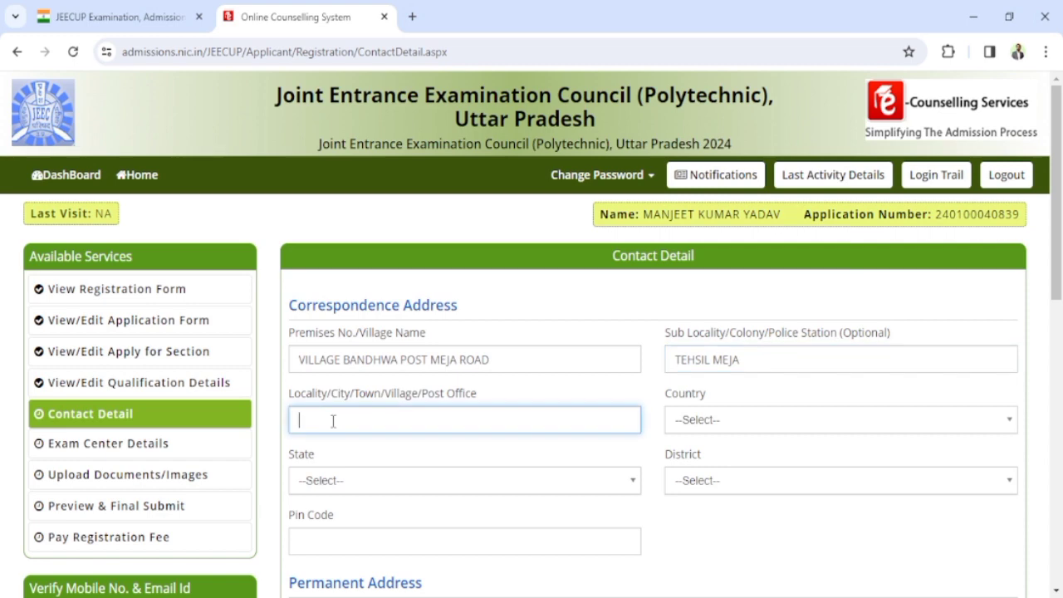
{"action": "type", "text": "PRAYAGRAJ"}
{"action": "scroll", "coordinate": [655, 453], "scroll_direction": "down", "scroll_amount": 1}
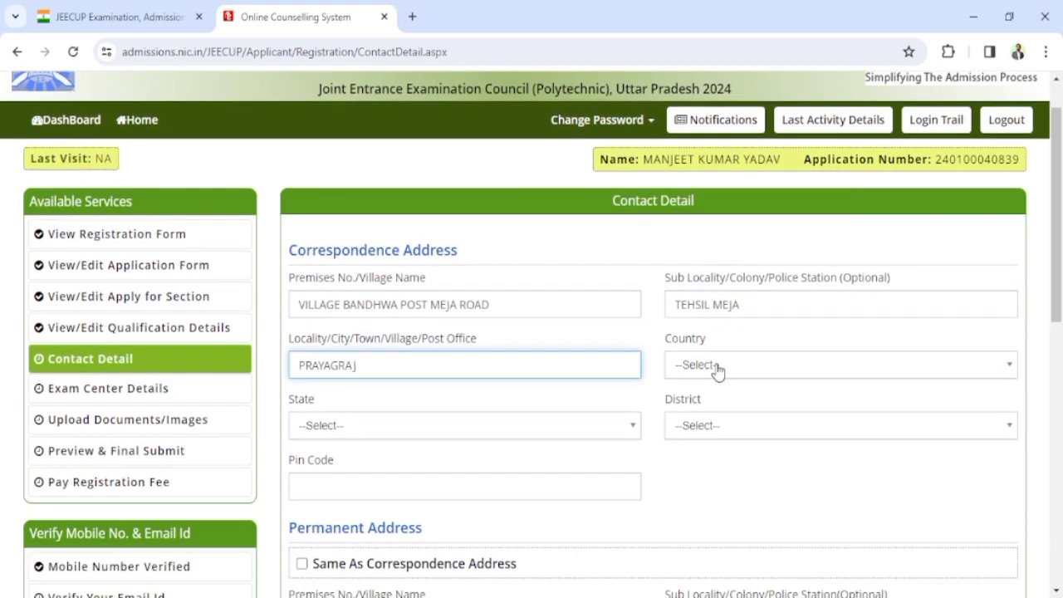
{"action": "left_click", "coordinate": [715, 366]}
{"action": "left_click", "coordinate": [773, 445]}
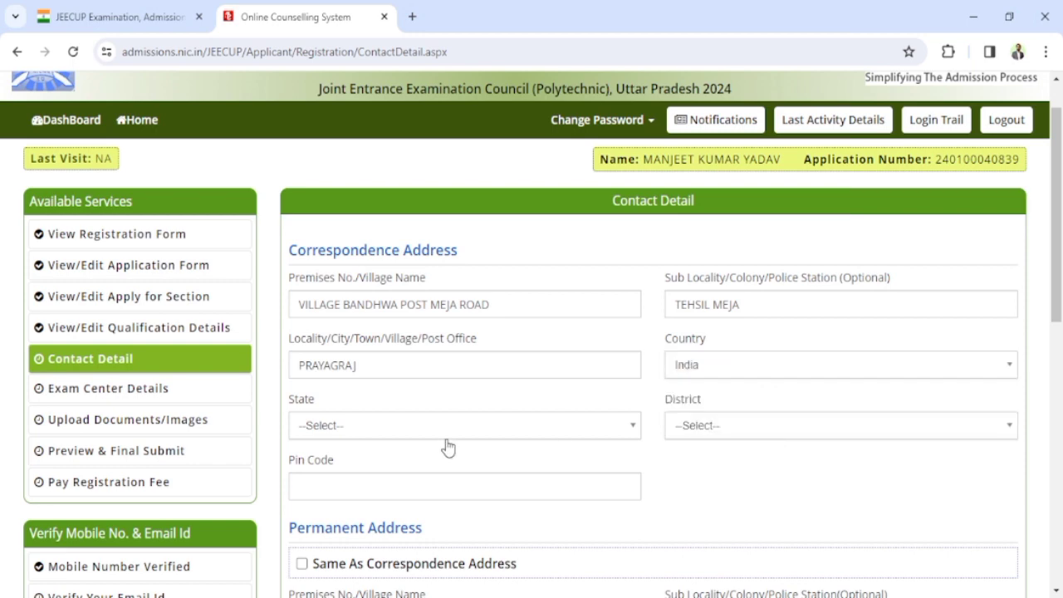
Step: Select Uttar Pradesh as the state and PRAYAGRAJ as the district
{"action": "left_click", "coordinate": [370, 428]}
{"action": "type", "text": "UTT"}
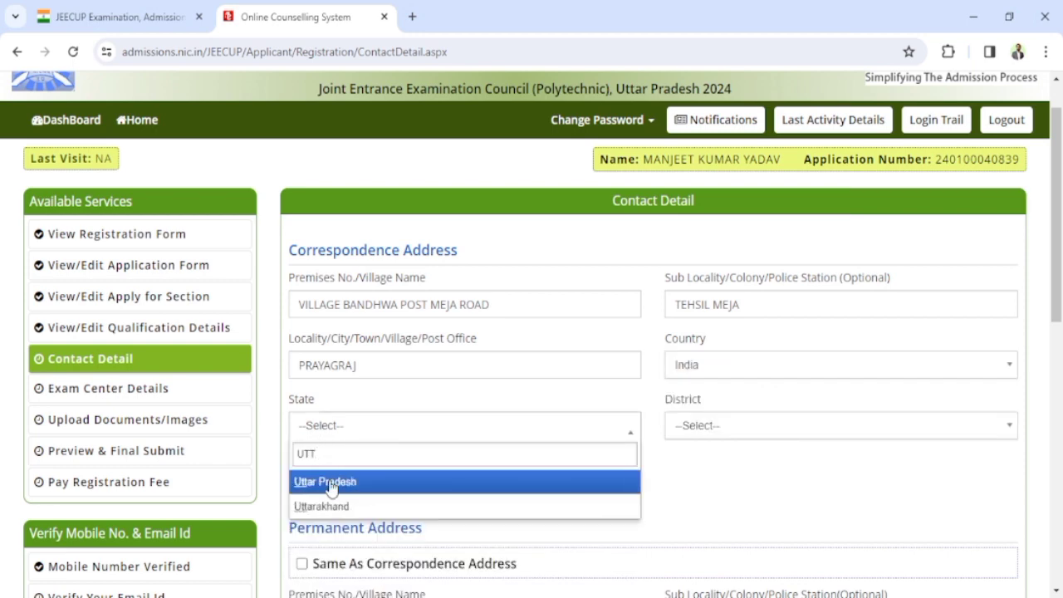
{"action": "left_click", "coordinate": [331, 482]}
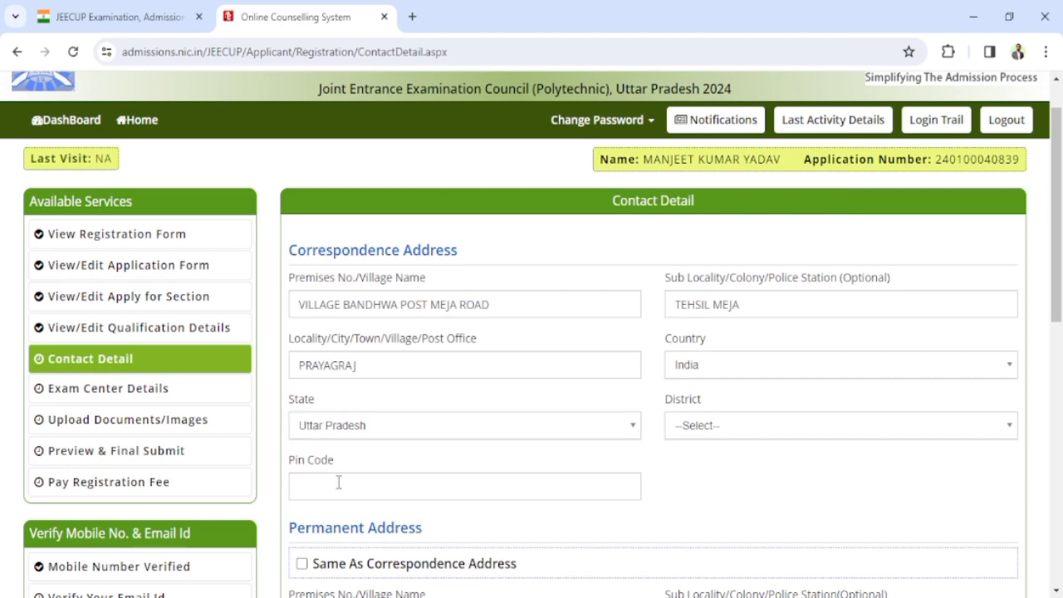
{"action": "left_click", "coordinate": [735, 428]}
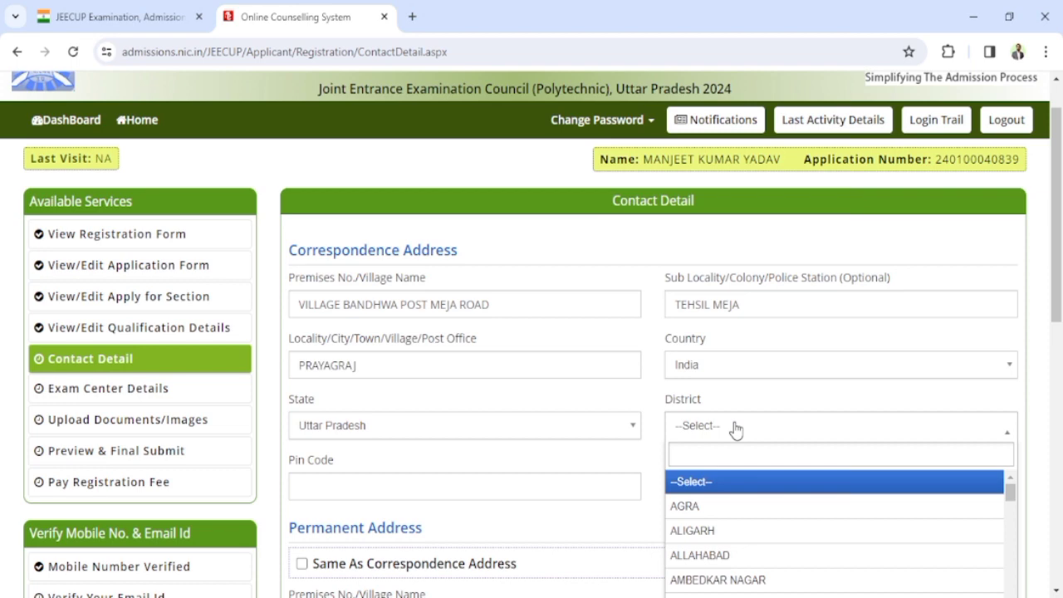
{"action": "type", "text": "PRAY"}
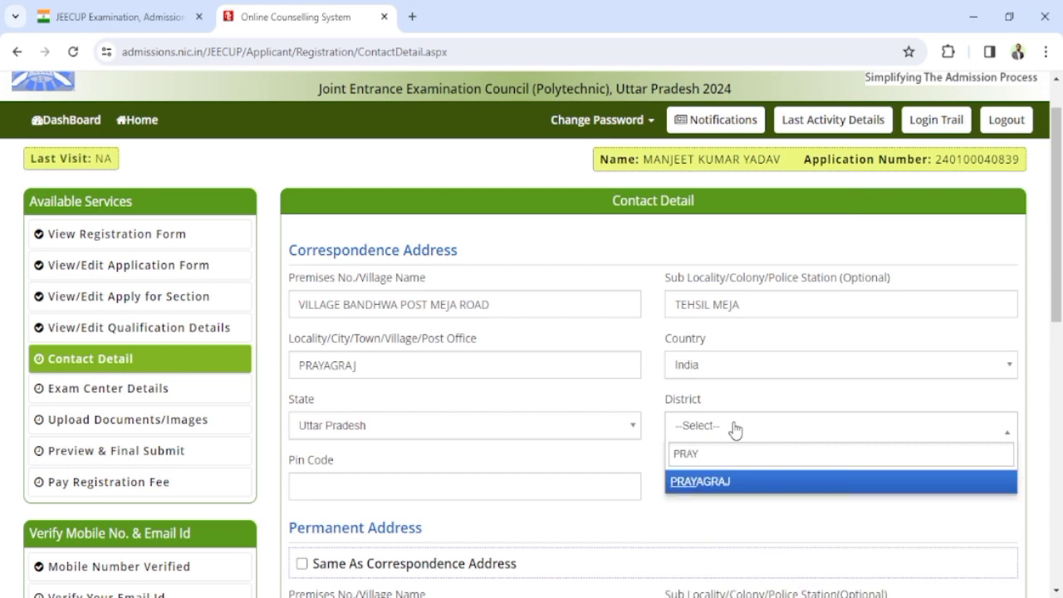
{"action": "left_click", "coordinate": [755, 484]}
{"action": "scroll", "coordinate": [600, 461], "scroll_direction": "down", "scroll_amount": 1}
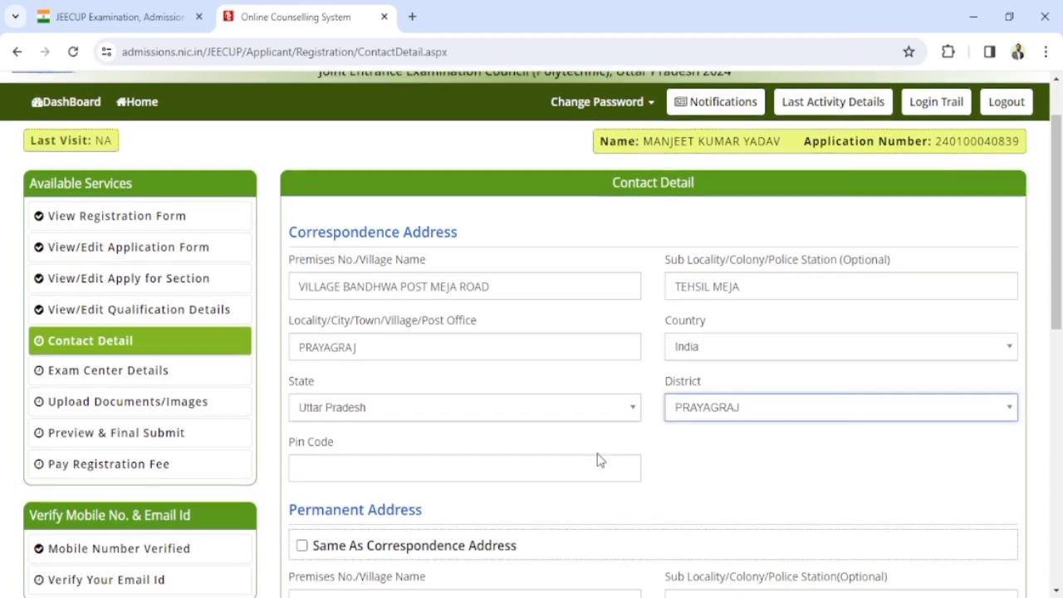
Step: Enter the pin code, make the permanent address same as correspondence, and save
{"action": "left_click", "coordinate": [339, 379]}
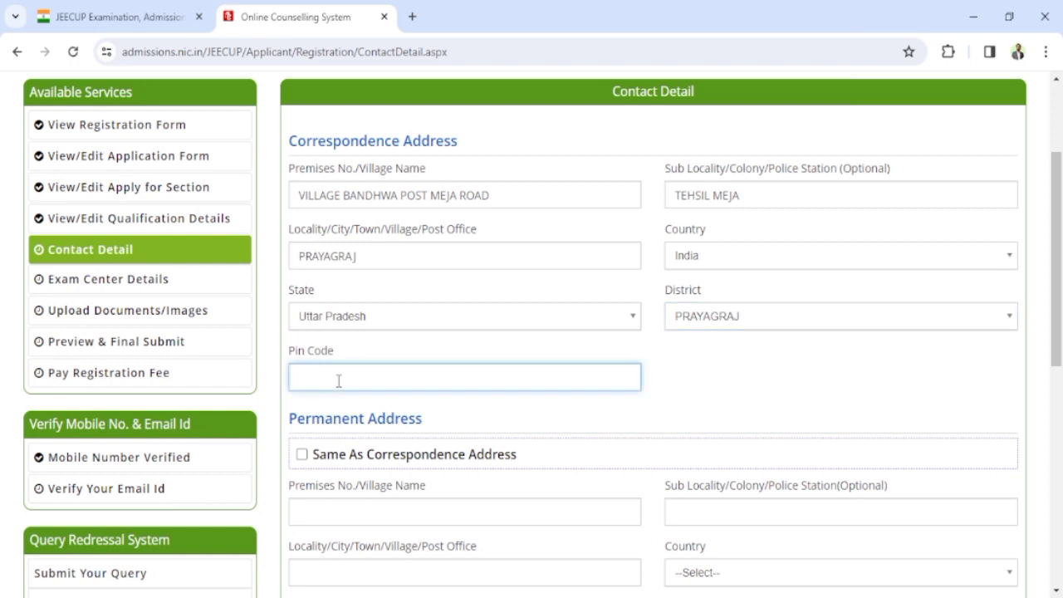
{"action": "type", "text": "212303"}
{"action": "scroll", "coordinate": [412, 356], "scroll_direction": "down", "scroll_amount": 1}
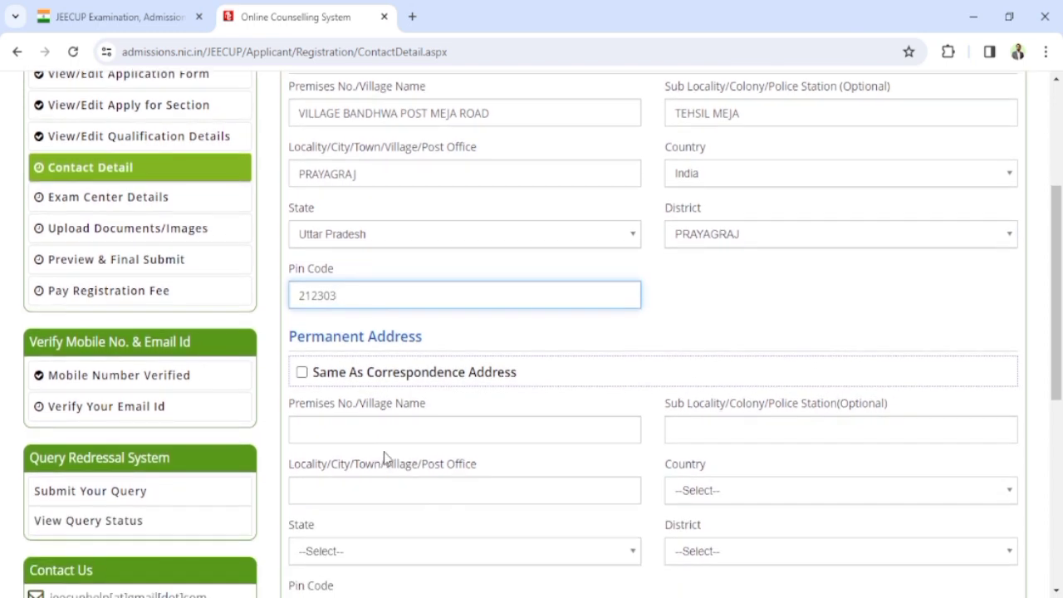
{"action": "scroll", "coordinate": [397, 420], "scroll_direction": "up", "scroll_amount": 1}
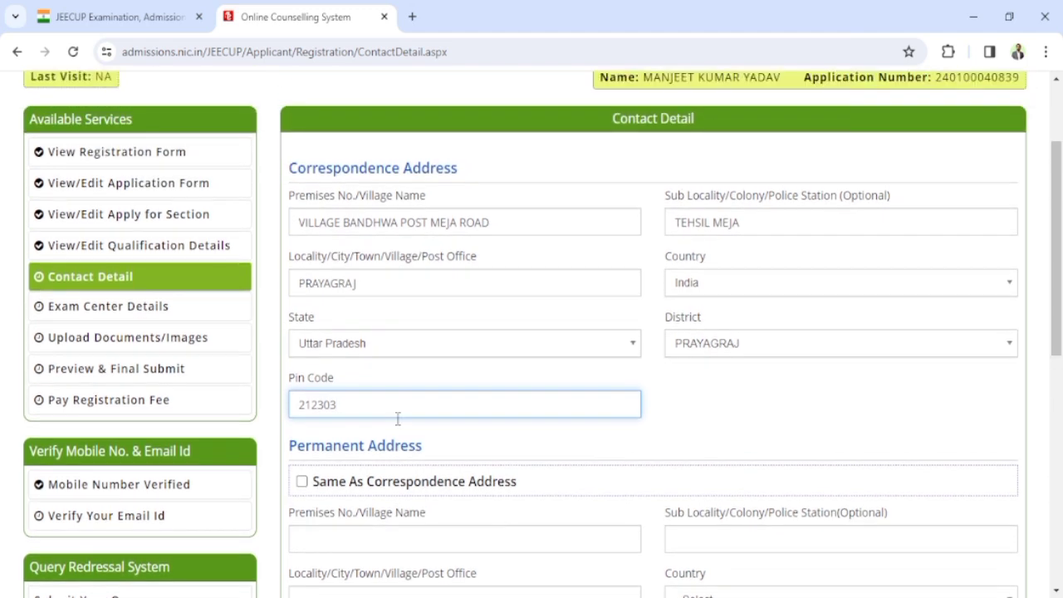
{"action": "scroll", "coordinate": [397, 420], "scroll_direction": "down", "scroll_amount": 2}
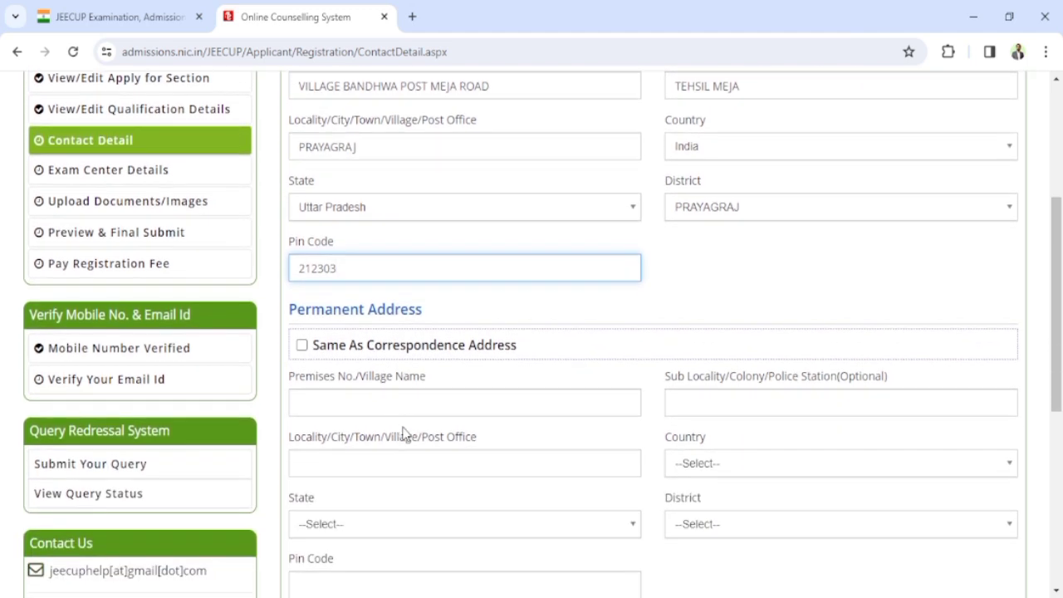
{"action": "left_click", "coordinate": [301, 347]}
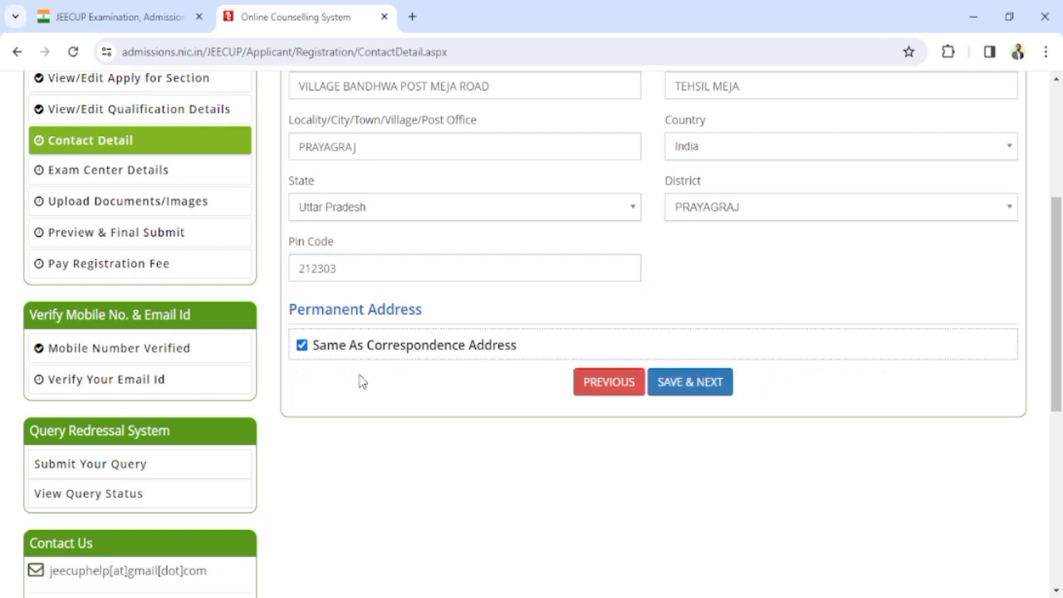
{"action": "left_click", "coordinate": [694, 387]}
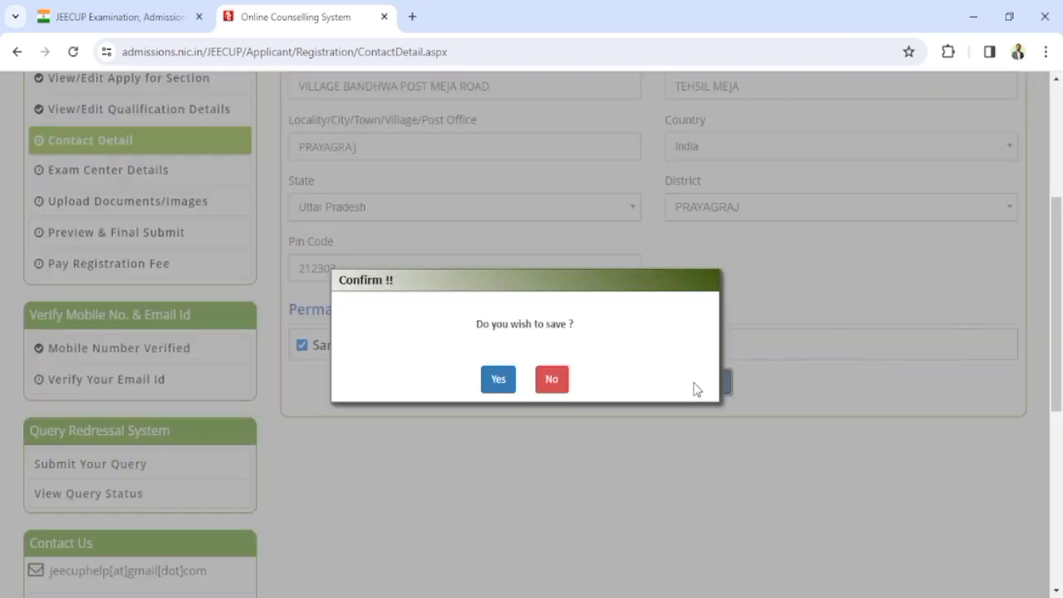
{"action": "left_click", "coordinate": [498, 381]}
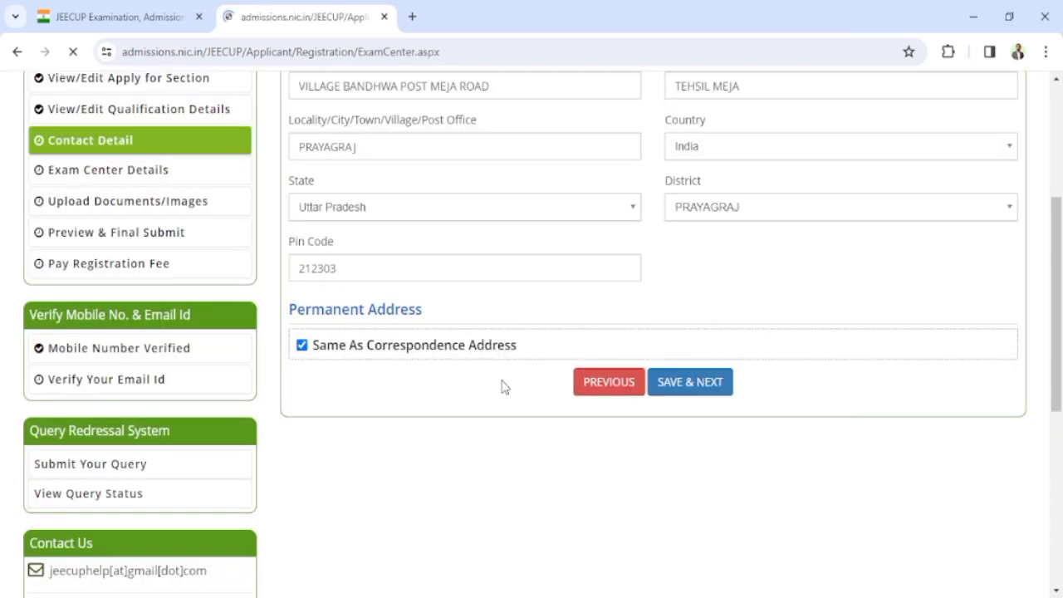
Step: Pick PrayagRaj as the first exam city and Mirzapur as the second
{"action": "scroll", "coordinate": [521, 371], "scroll_direction": "down", "scroll_amount": 1}
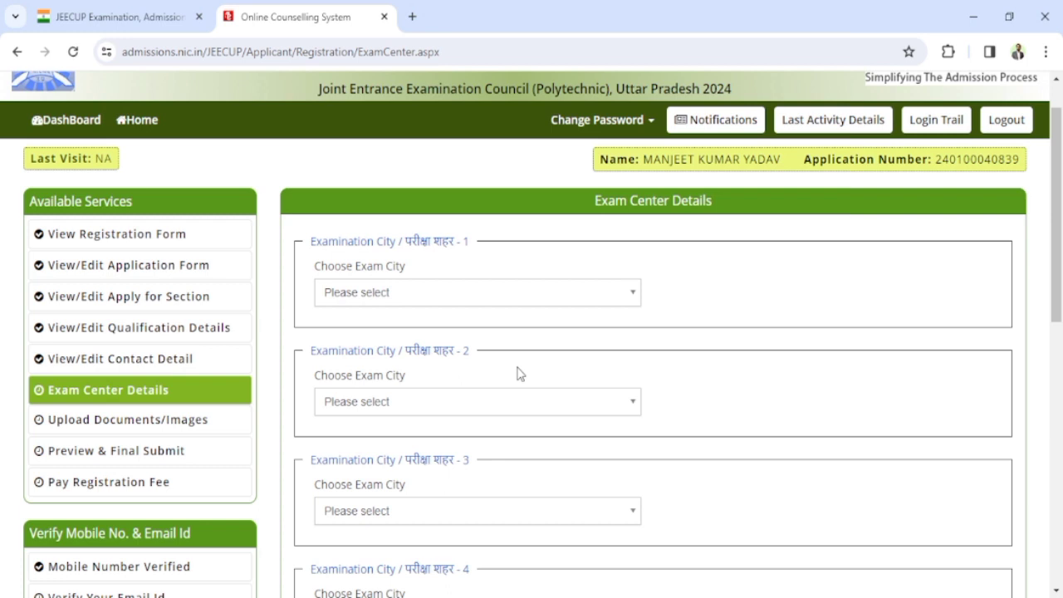
{"action": "scroll", "coordinate": [526, 337], "scroll_direction": "down", "scroll_amount": 1}
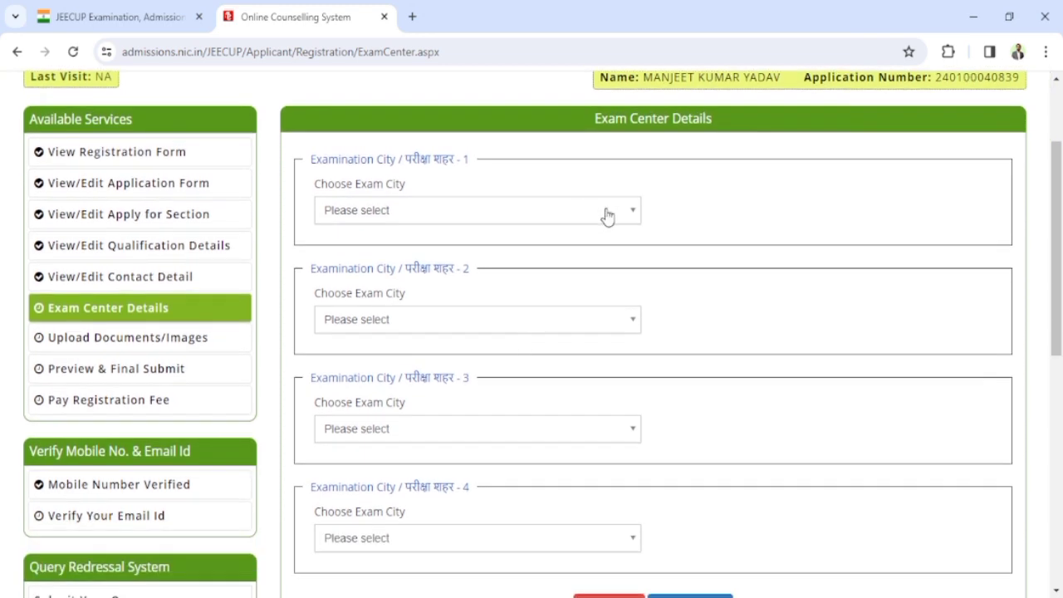
{"action": "left_click", "coordinate": [607, 215]}
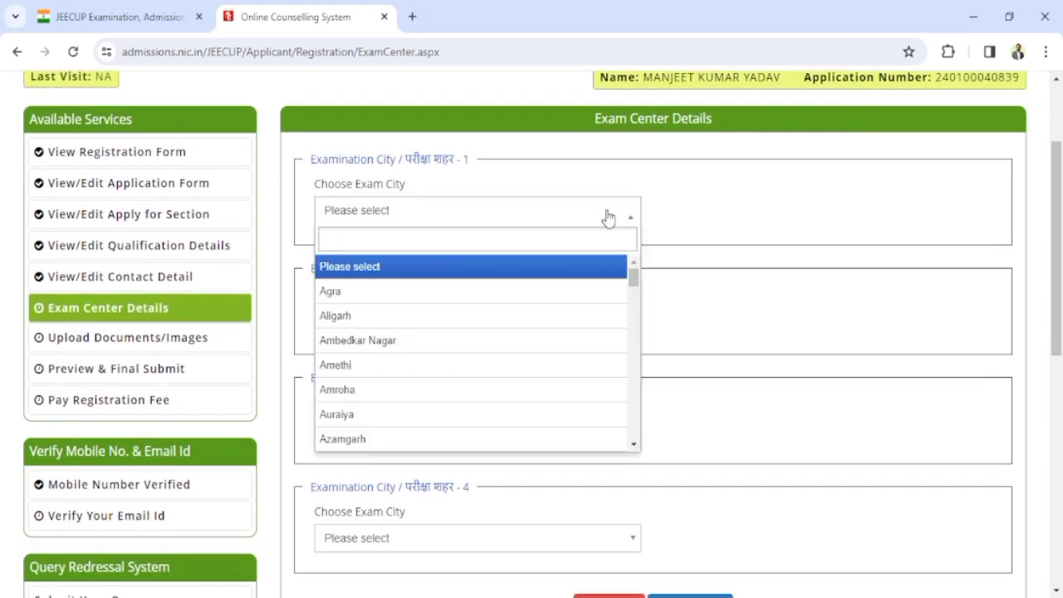
{"action": "type", "text": "PRAY"}
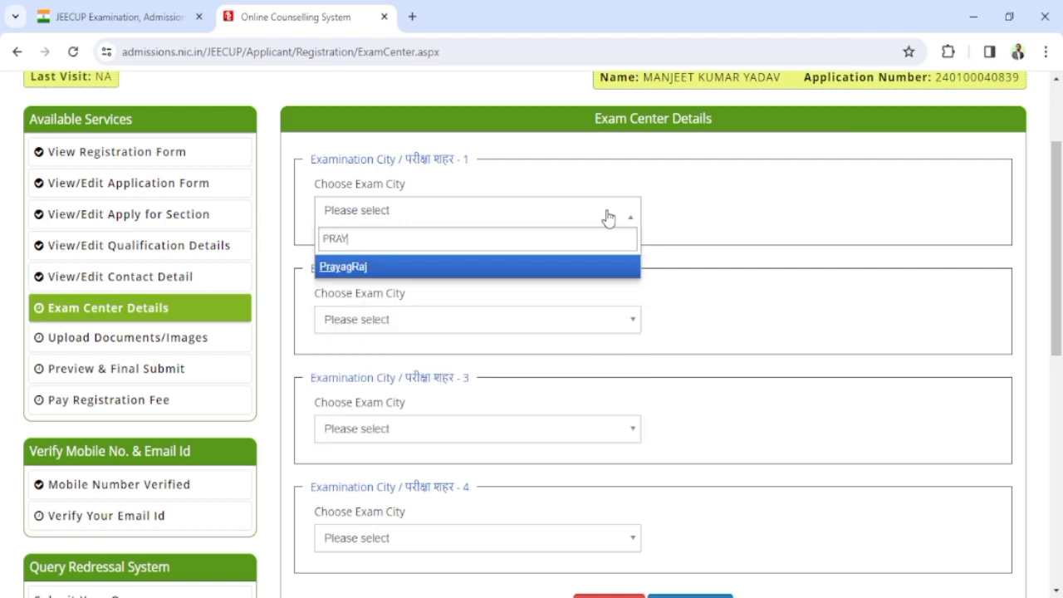
{"action": "left_click", "coordinate": [387, 269]}
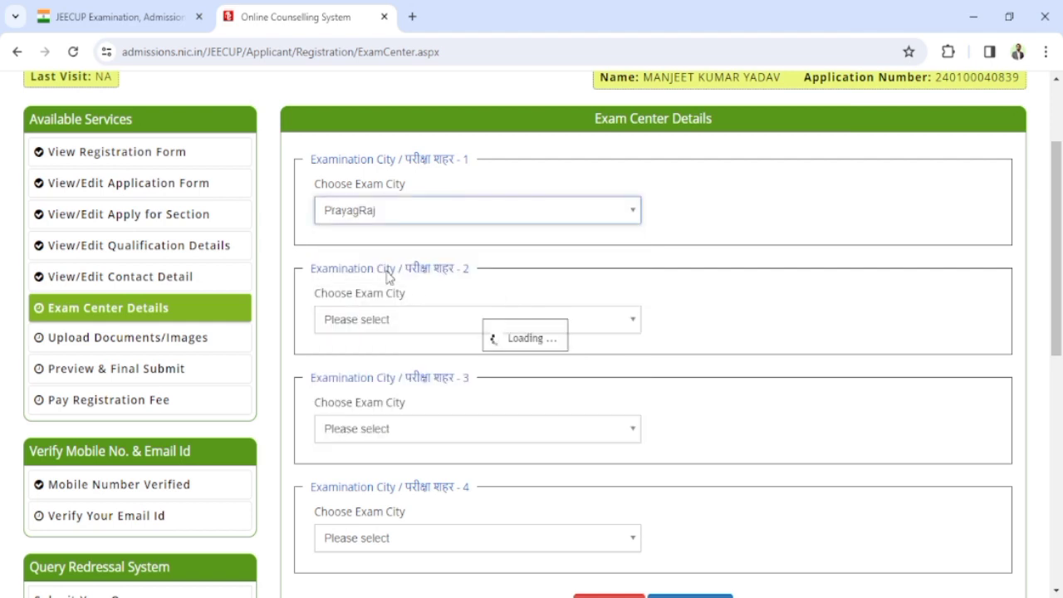
{"action": "scroll", "coordinate": [517, 348], "scroll_direction": "down", "scroll_amount": 1}
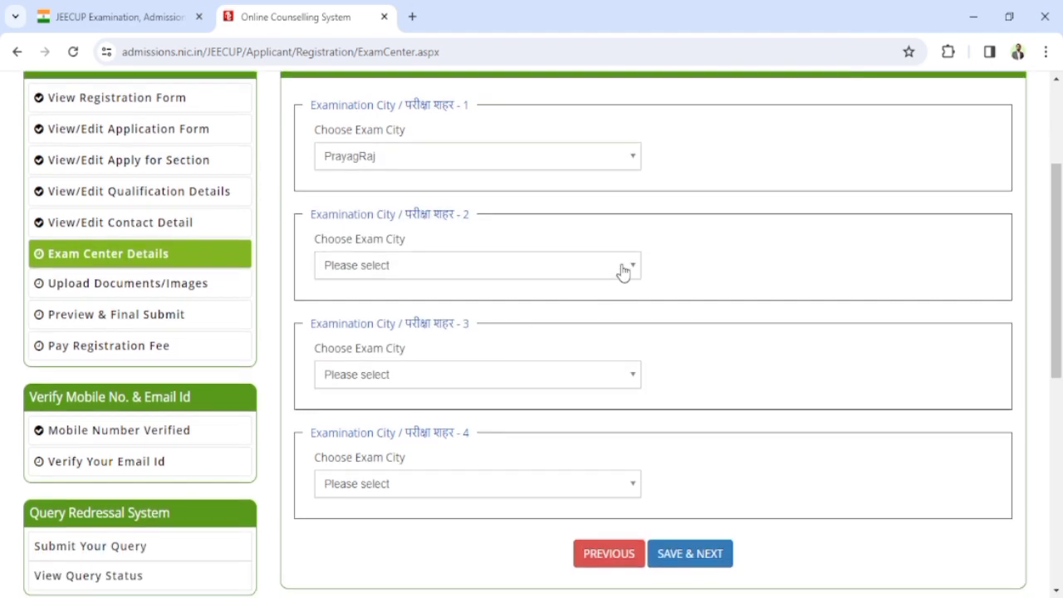
{"action": "left_click", "coordinate": [624, 272]}
{"action": "type", "text": "MIR"}
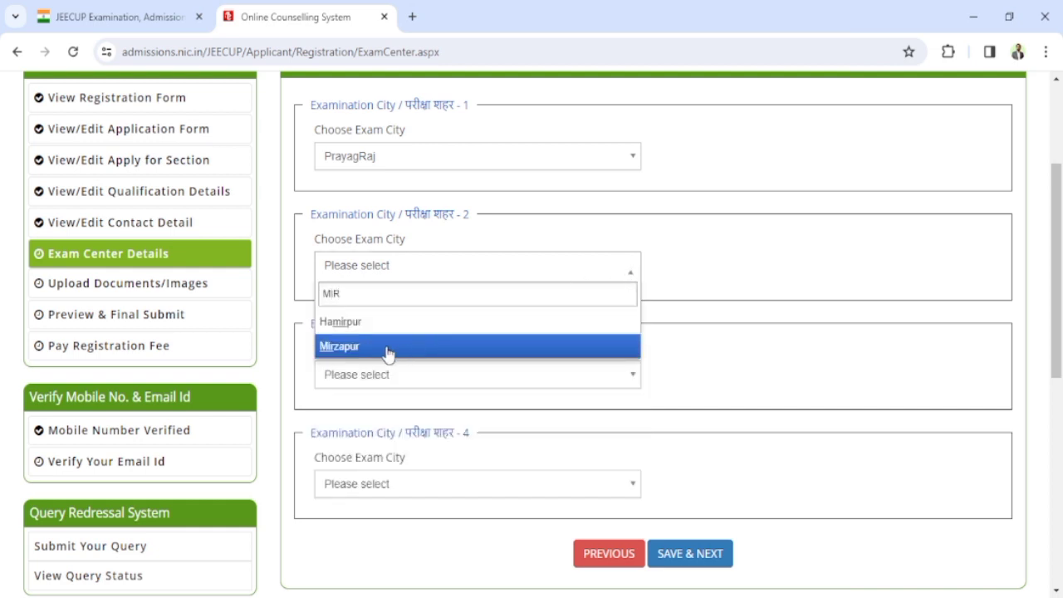
{"action": "left_click", "coordinate": [387, 347]}
Step: Pick Fatehpur third and Kanpur Nagar fourth, then save the exam city choices
{"action": "scroll", "coordinate": [455, 351], "scroll_direction": "down", "scroll_amount": 2}
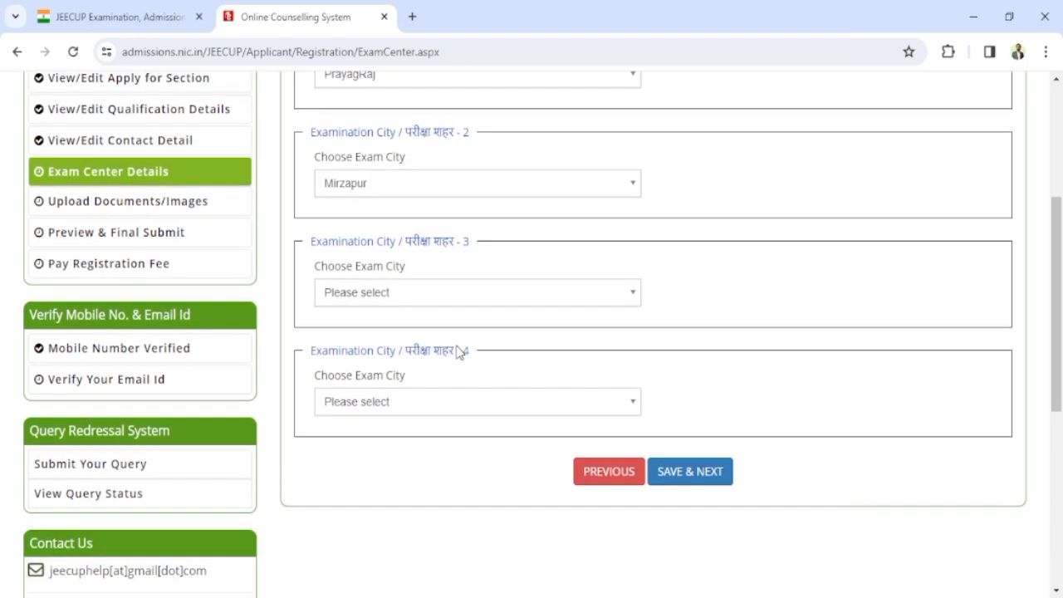
{"action": "left_click", "coordinate": [631, 296]}
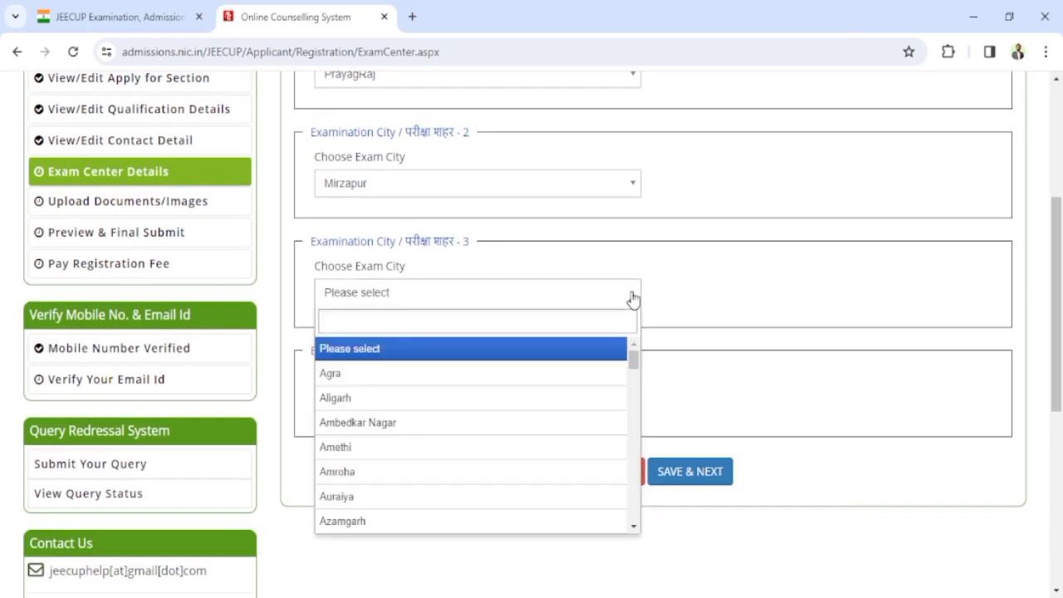
{"action": "type", "text": "FATE"}
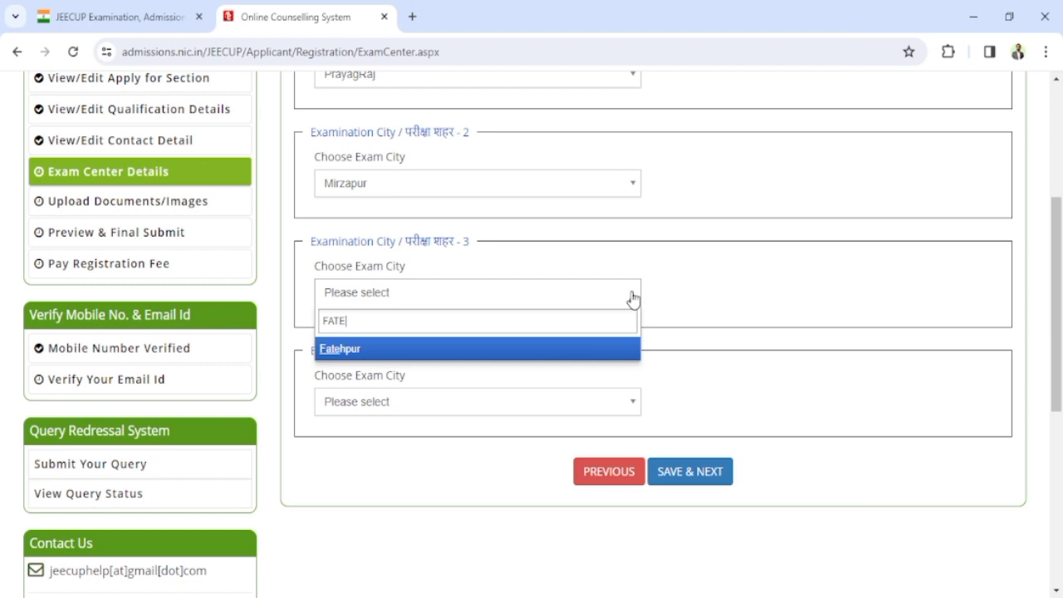
{"action": "left_click", "coordinate": [503, 358]}
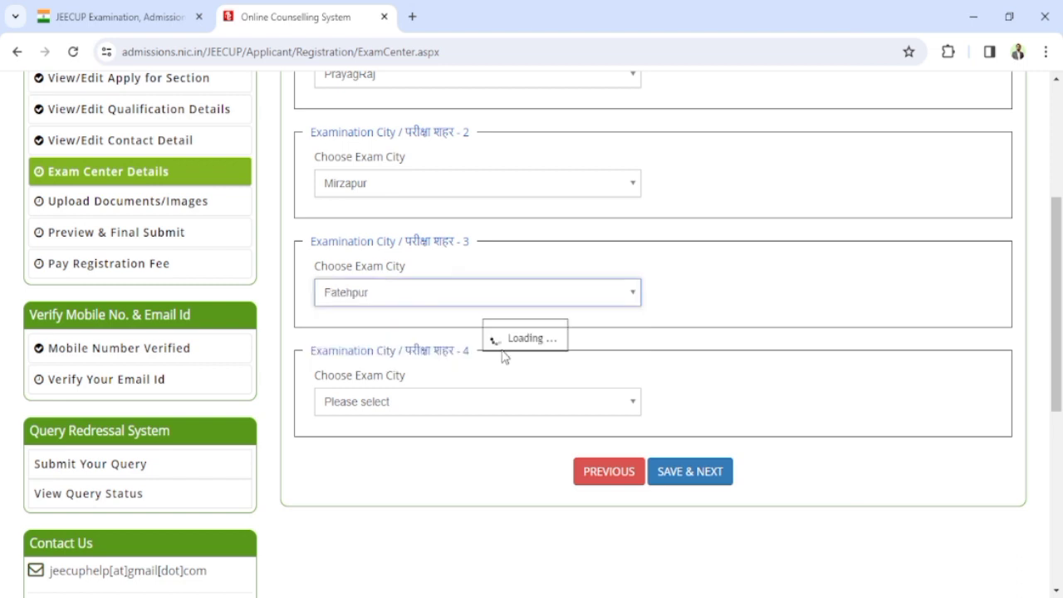
{"action": "left_click", "coordinate": [632, 405]}
{"action": "type", "text": "B"}
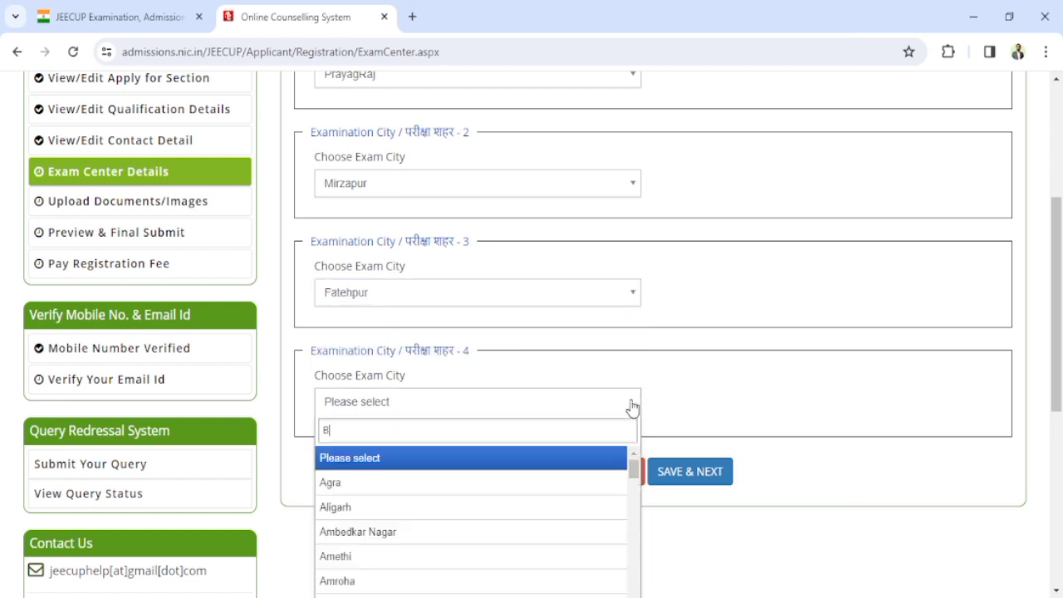
{"action": "type", "text": "HA"}
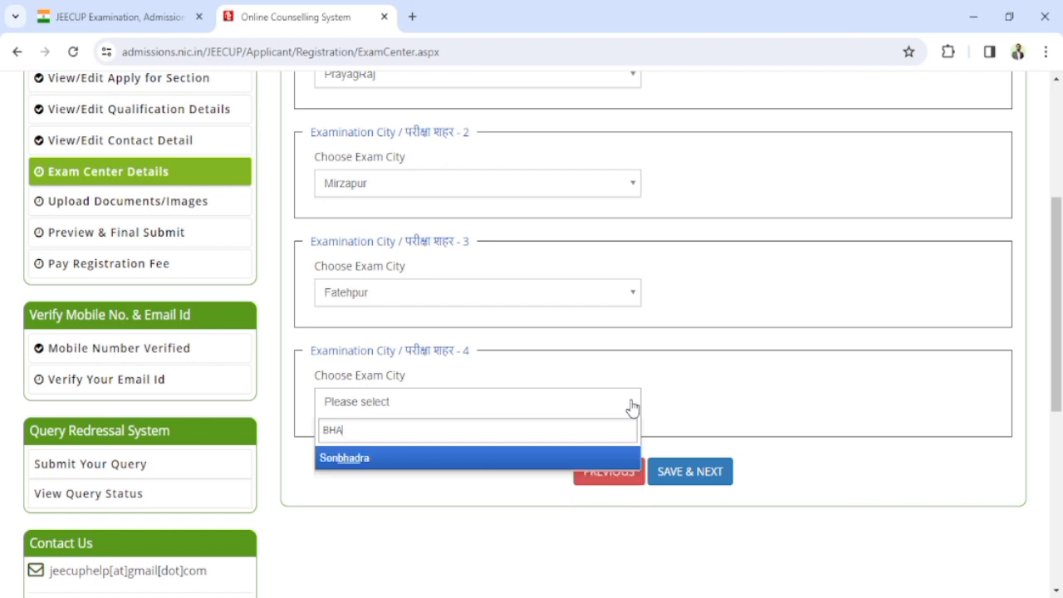
{"action": "key", "text": "BackSpace"}
{"action": "key", "text": "BackSpace"}
{"action": "key", "text": "BackSpace"}
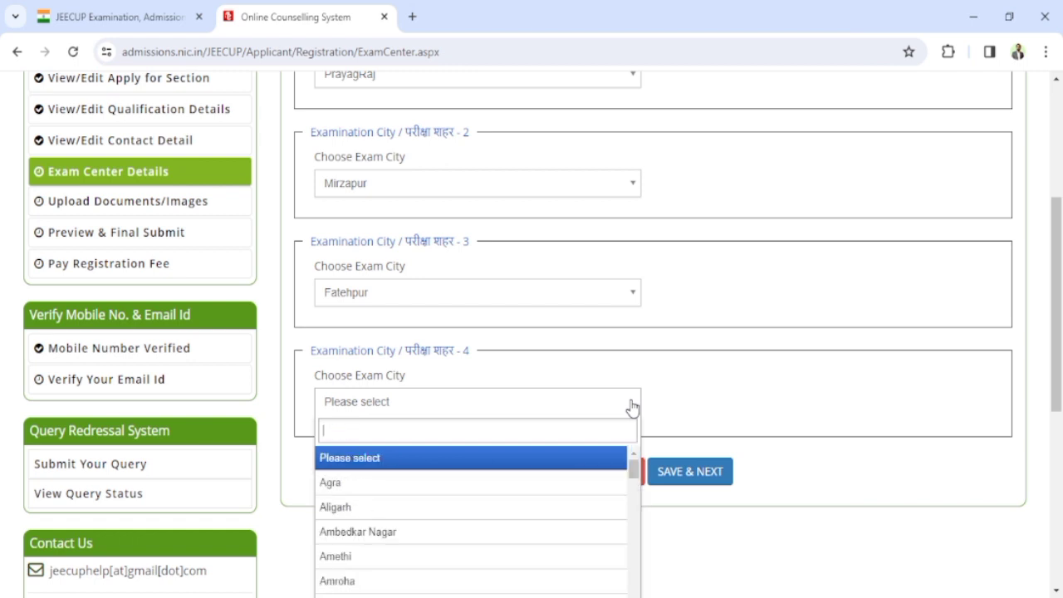
{"action": "type", "text": "KAN"}
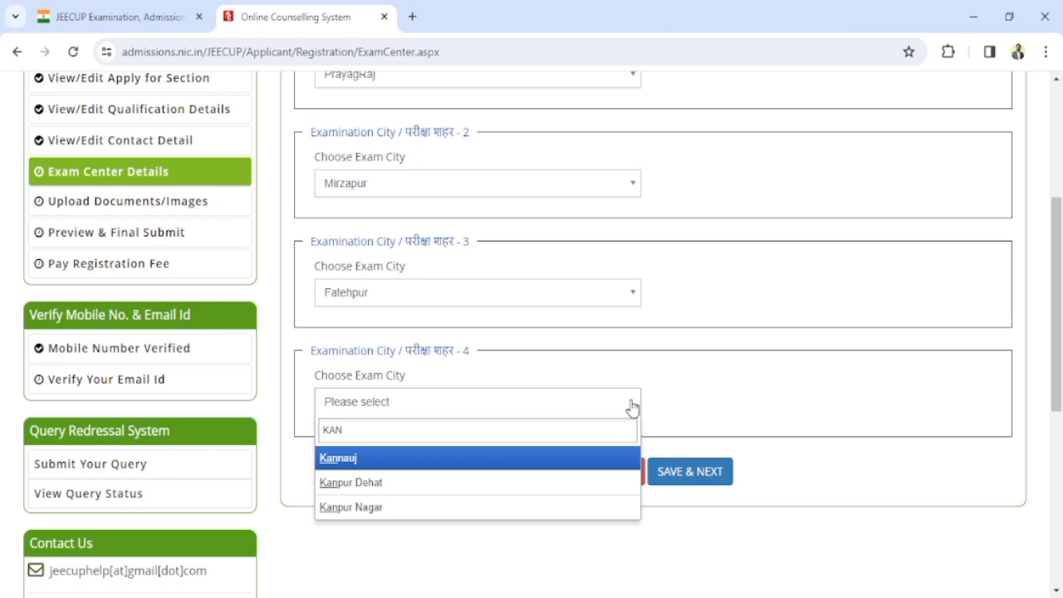
{"action": "left_click", "coordinate": [421, 508]}
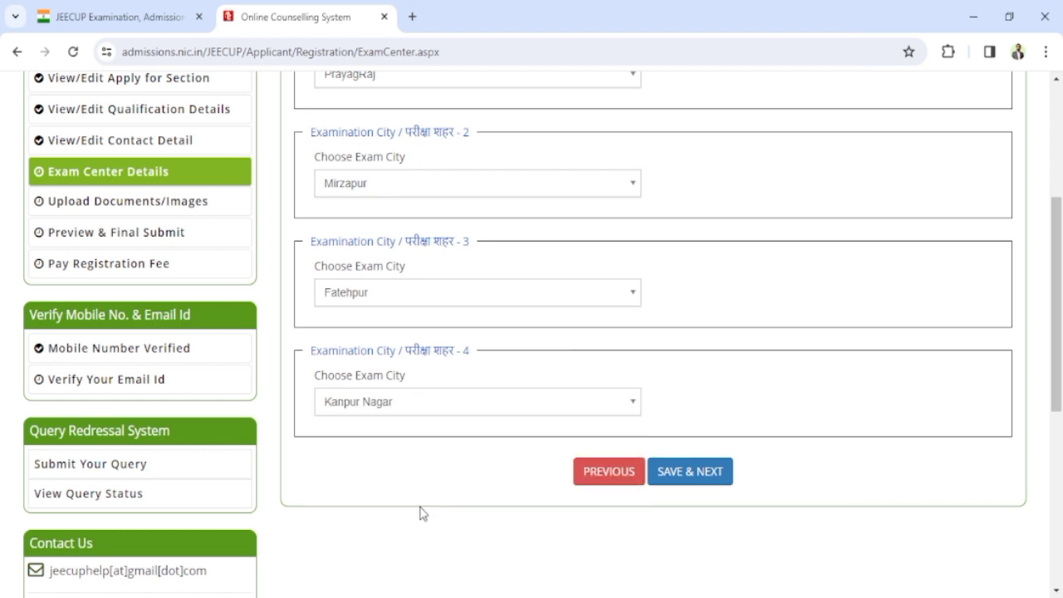
{"action": "left_click", "coordinate": [689, 472]}
Step: Confirm the exam cities, attach photo.jpg and signature.jpg, and submit them for preview
{"action": "left_click", "coordinate": [600, 158]}
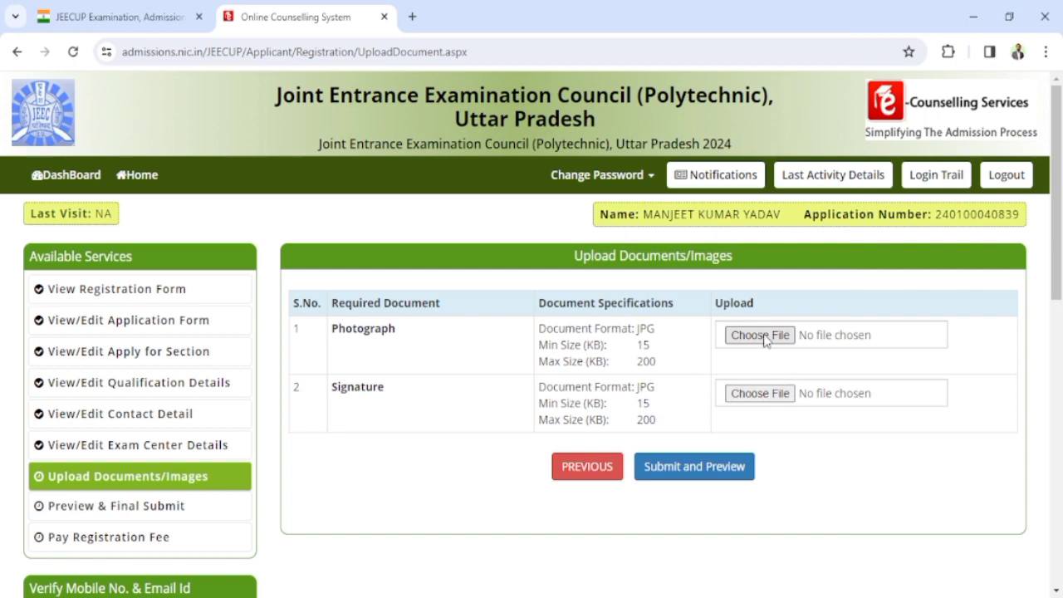
{"action": "left_click", "coordinate": [759, 334]}
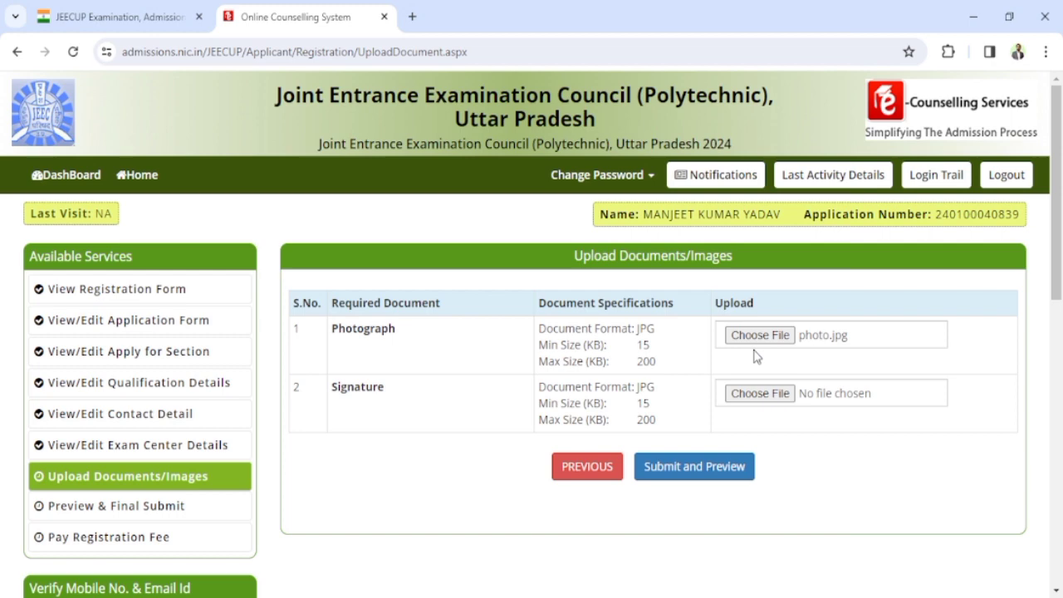
{"action": "left_click", "coordinate": [759, 395]}
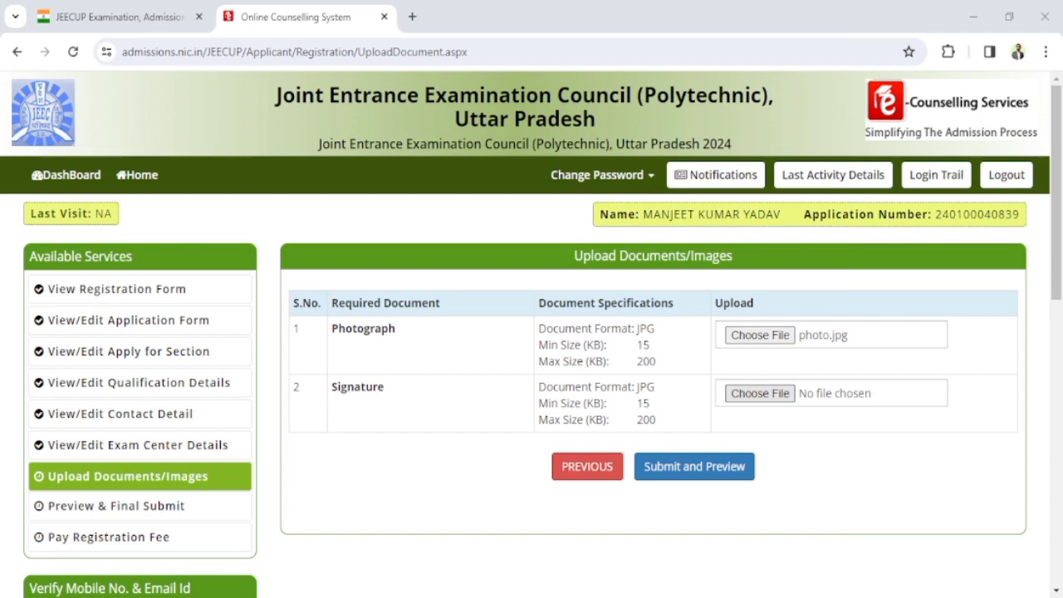
{"action": "left_click", "coordinate": [623, 466]}
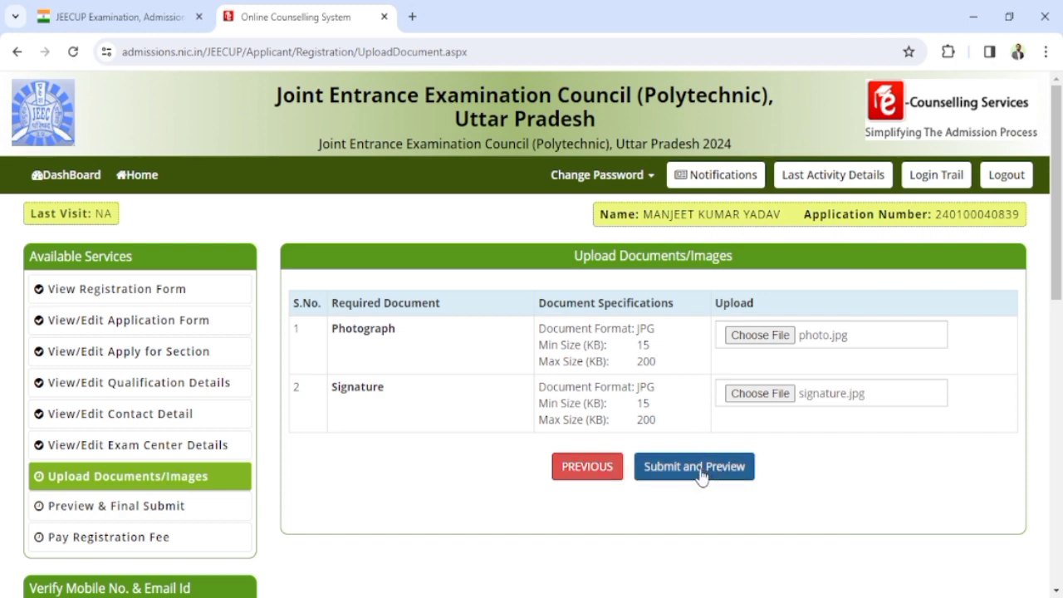
{"action": "left_click", "coordinate": [700, 469]}
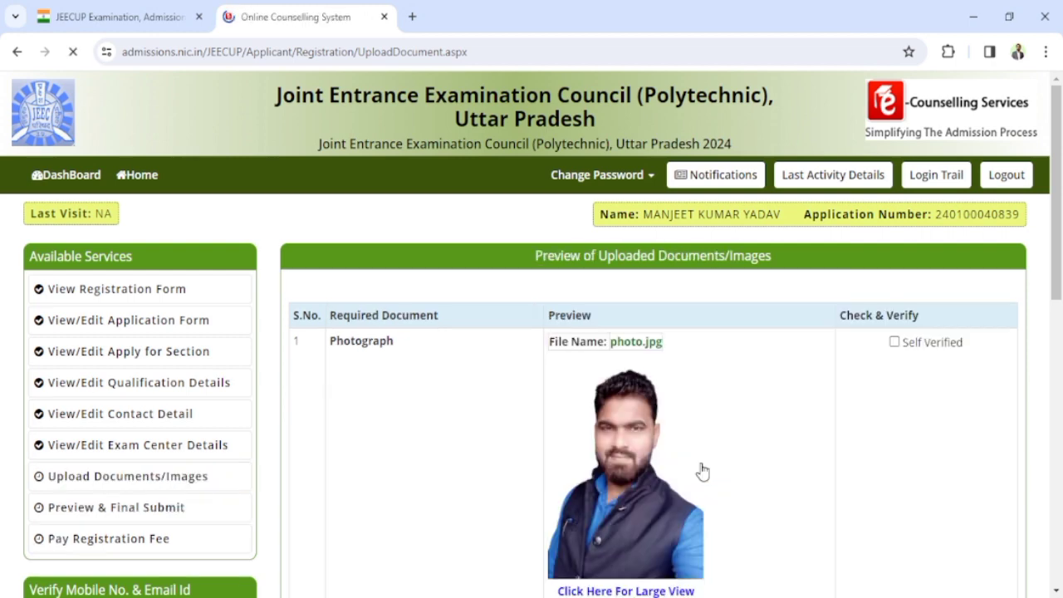
Step: Mark the photograph and signature as Self Verified and save the documents finally
{"action": "scroll", "coordinate": [788, 415], "scroll_direction": "down", "scroll_amount": 1}
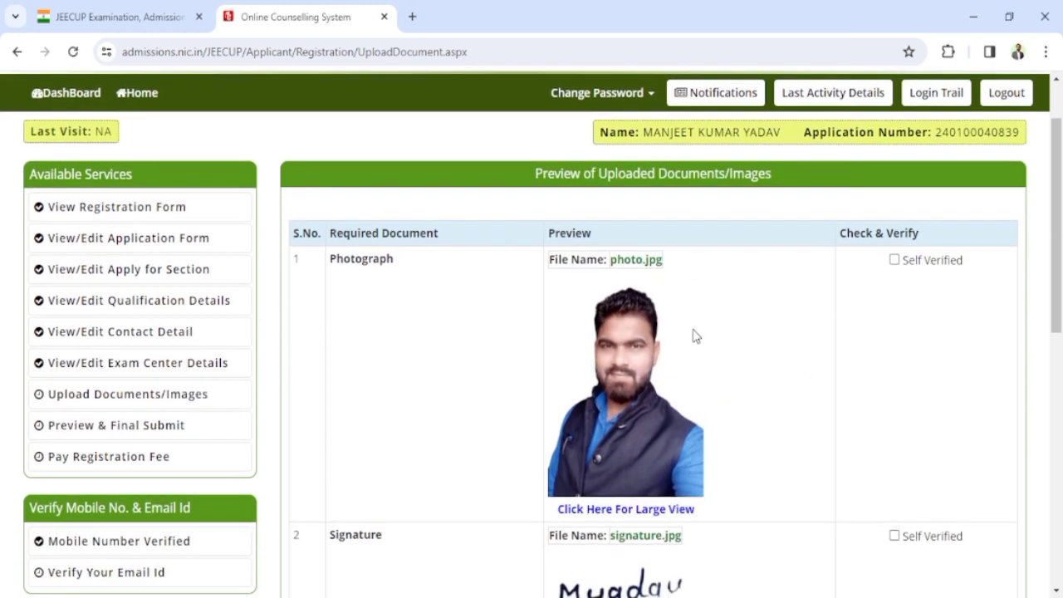
{"action": "left_click", "coordinate": [894, 262]}
{"action": "scroll", "coordinate": [913, 417], "scroll_direction": "down", "scroll_amount": 1}
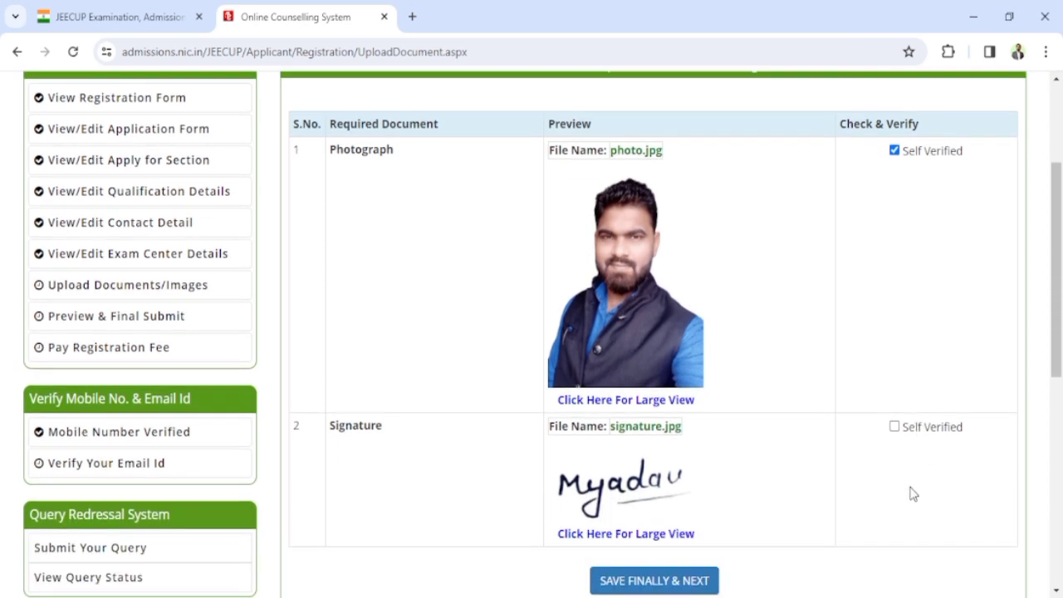
{"action": "left_click", "coordinate": [894, 430]}
{"action": "scroll", "coordinate": [712, 230], "scroll_direction": "down", "scroll_amount": 2}
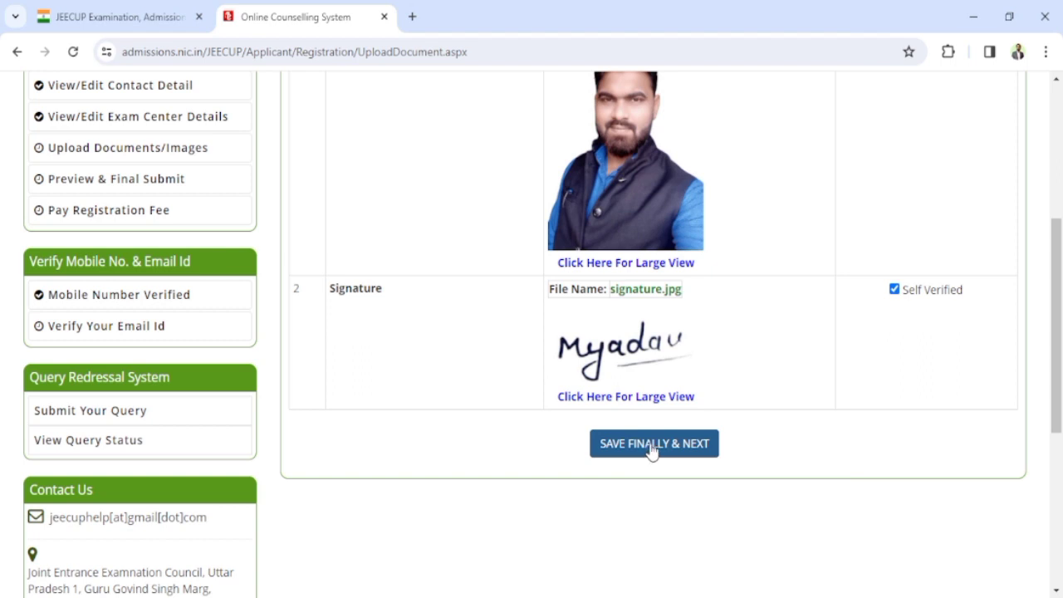
{"action": "left_click", "coordinate": [652, 445]}
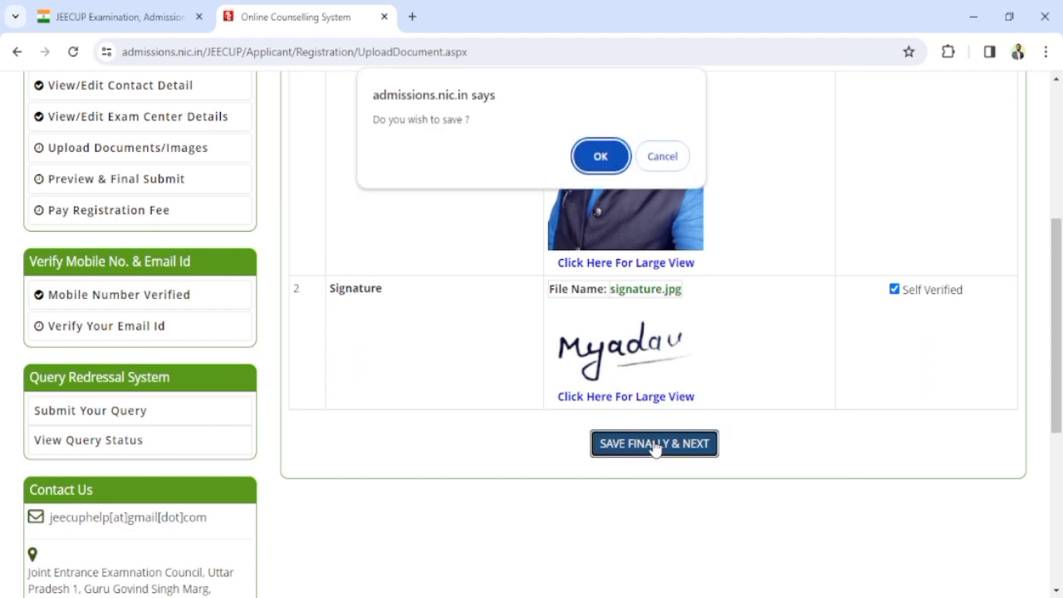
{"action": "left_click", "coordinate": [600, 158]}
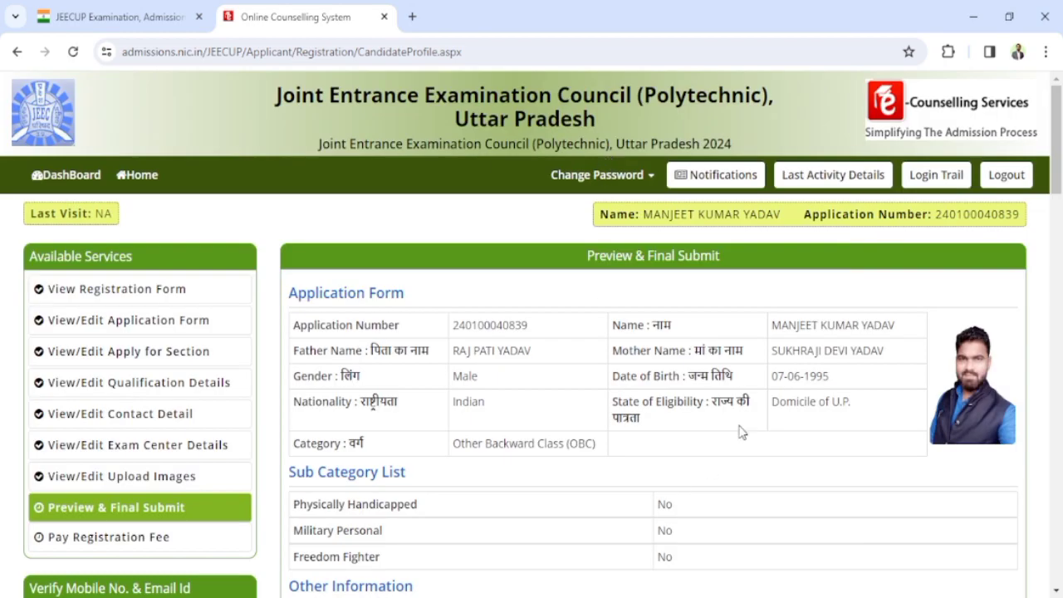
Step: Accept the declaration and confirm the final submission of the application
{"action": "scroll", "coordinate": [770, 392], "scroll_direction": "down", "scroll_amount": 2}
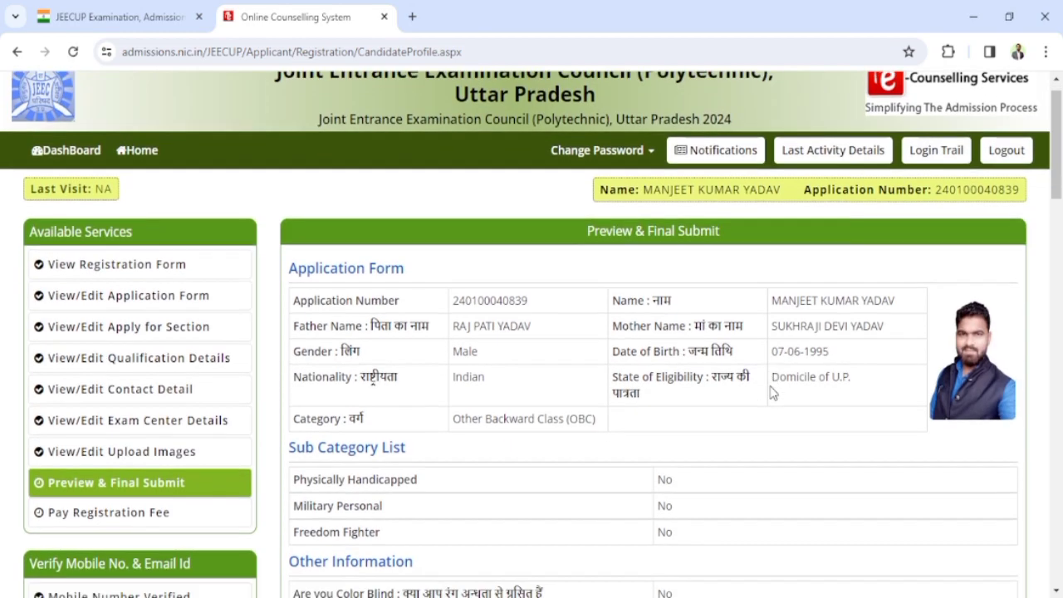
{"action": "scroll", "coordinate": [771, 391], "scroll_direction": "down", "scroll_amount": 8}
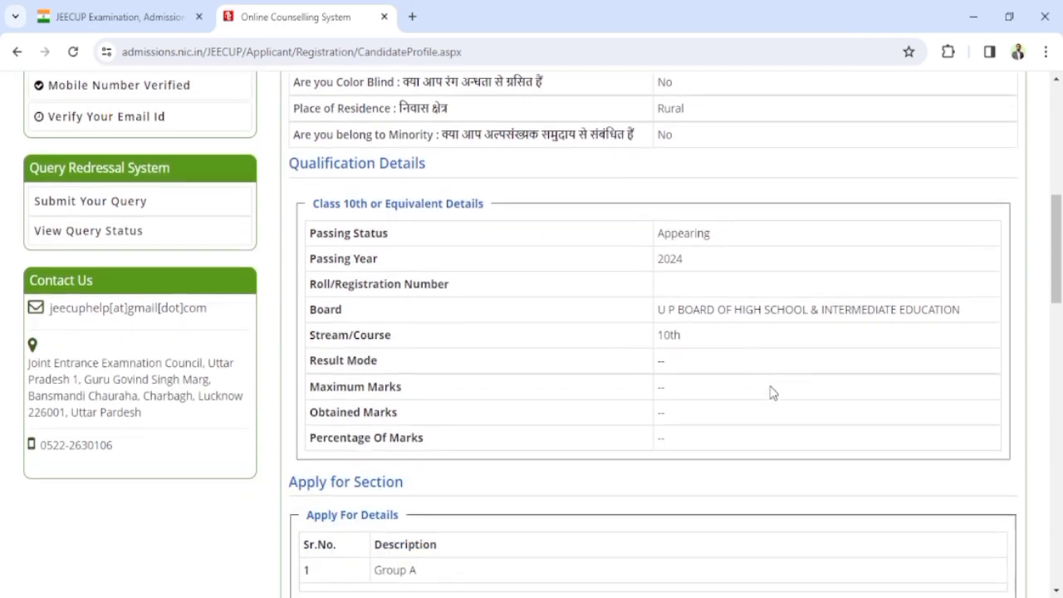
{"action": "scroll", "coordinate": [770, 390], "scroll_direction": "down", "scroll_amount": 10}
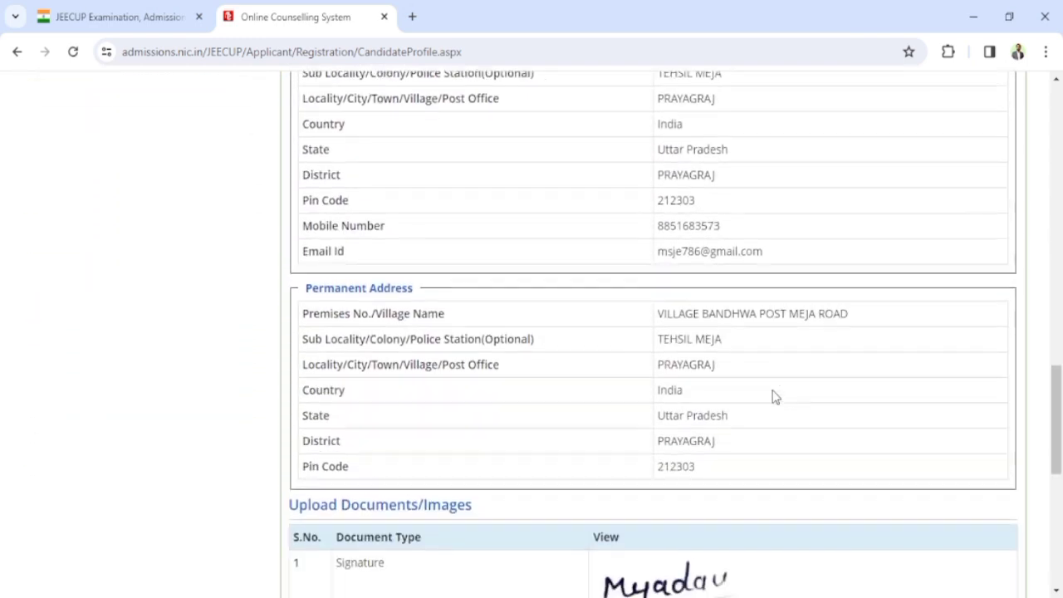
{"action": "scroll", "coordinate": [772, 394], "scroll_direction": "down", "scroll_amount": 3}
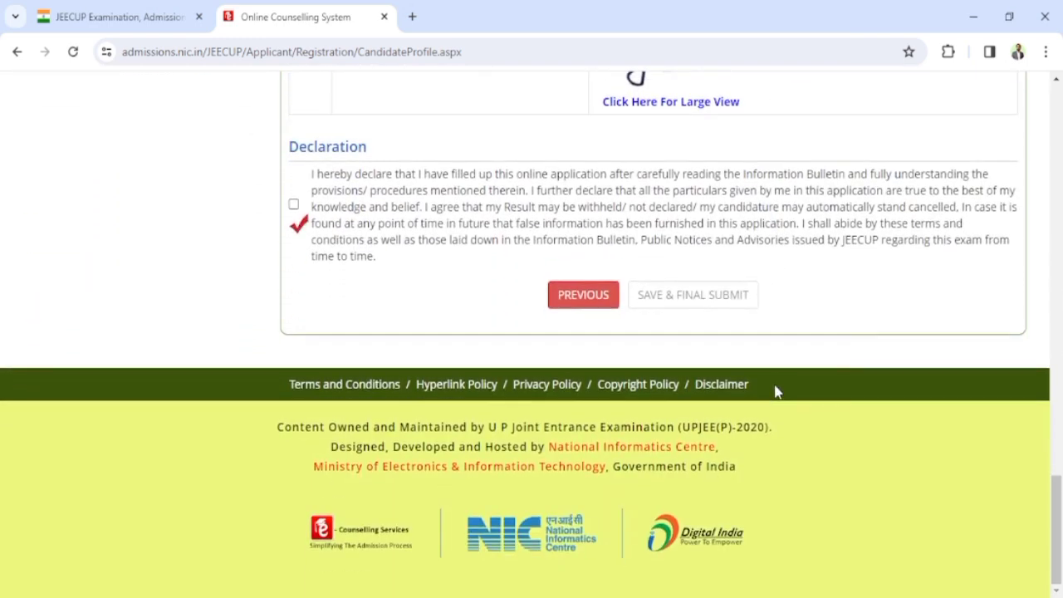
{"action": "scroll", "coordinate": [774, 392], "scroll_direction": "up", "scroll_amount": 7}
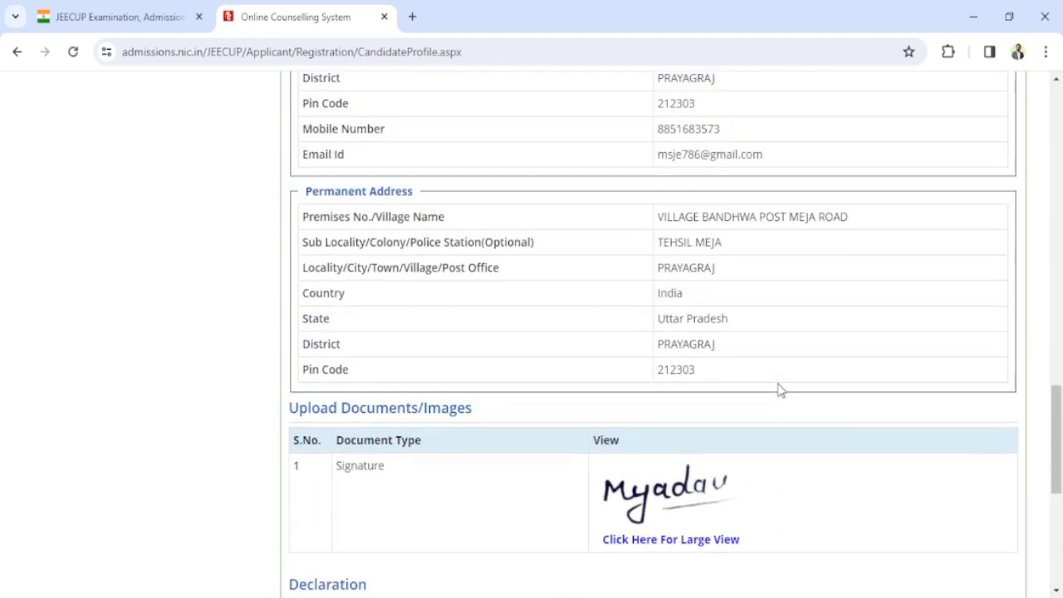
{"action": "scroll", "coordinate": [776, 384], "scroll_direction": "down", "scroll_amount": 7}
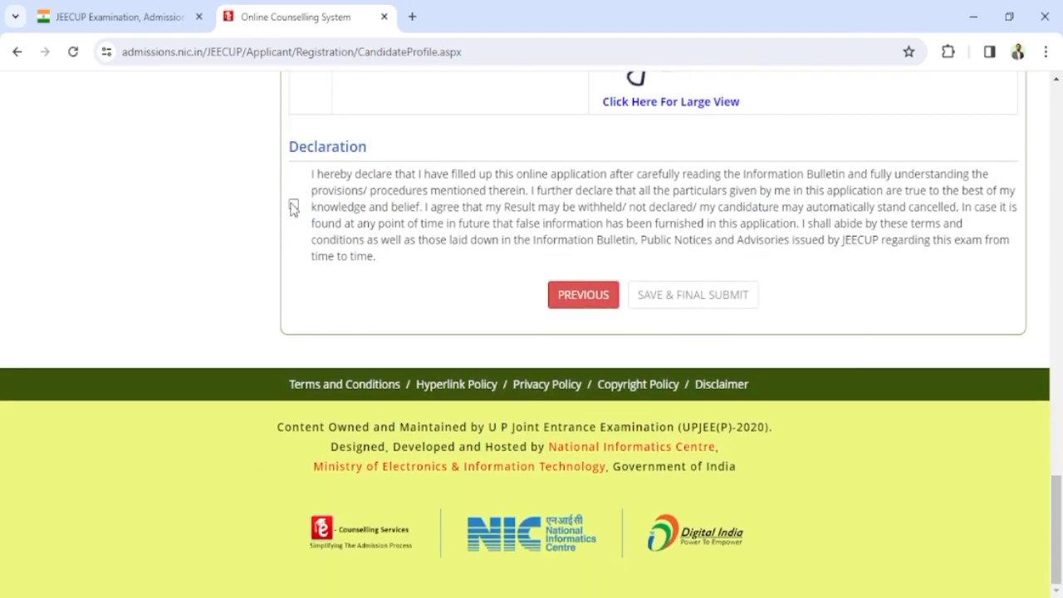
{"action": "left_click", "coordinate": [293, 205]}
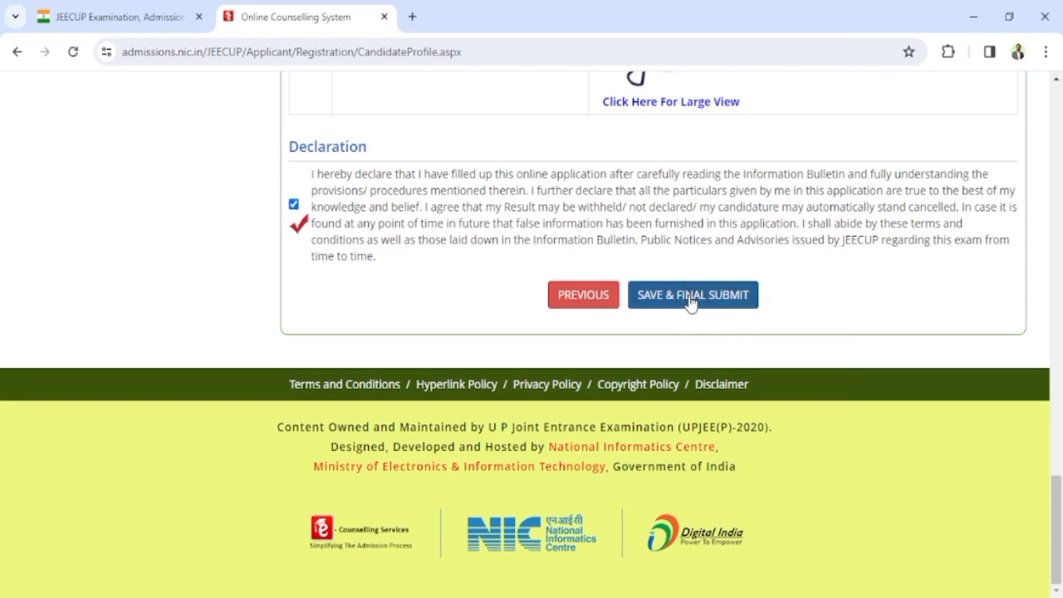
{"action": "left_click", "coordinate": [690, 302]}
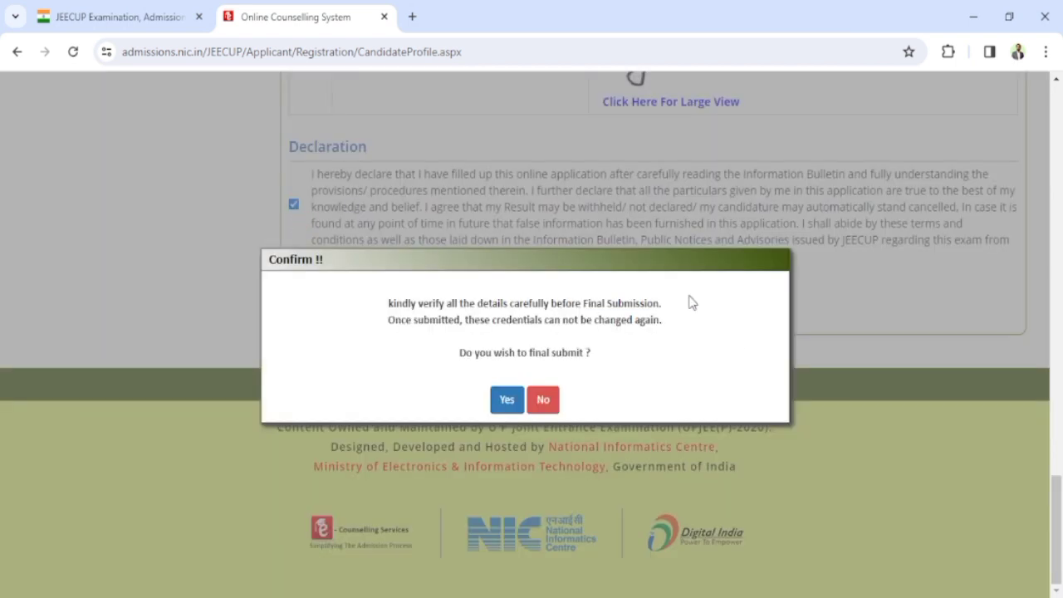
{"action": "left_click", "coordinate": [505, 402]}
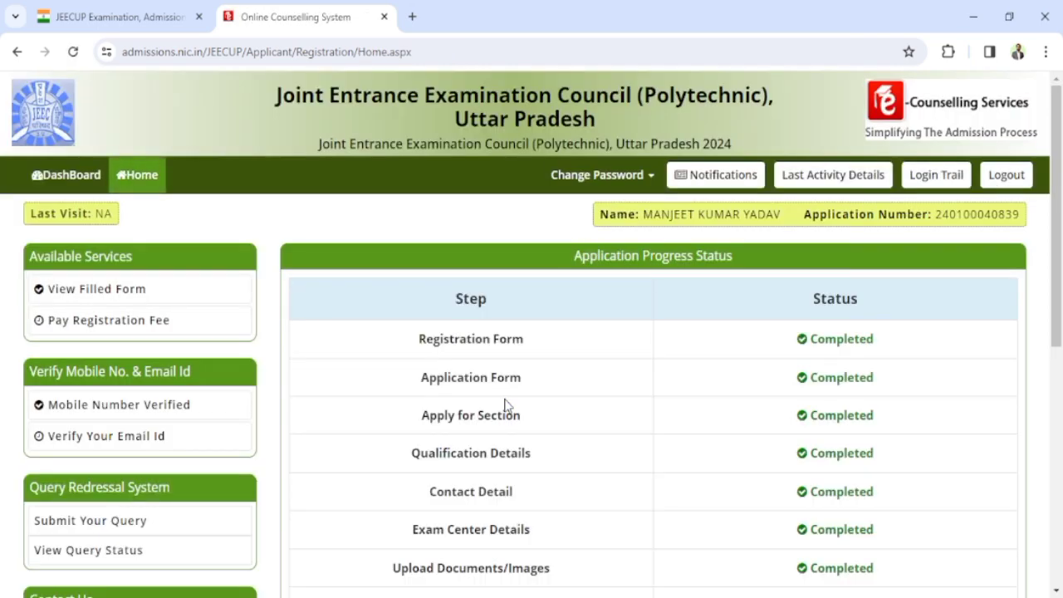
Step: Start the registration fee payment from the bottom of the Home status page
{"action": "scroll", "coordinate": [690, 424], "scroll_direction": "down", "scroll_amount": 1}
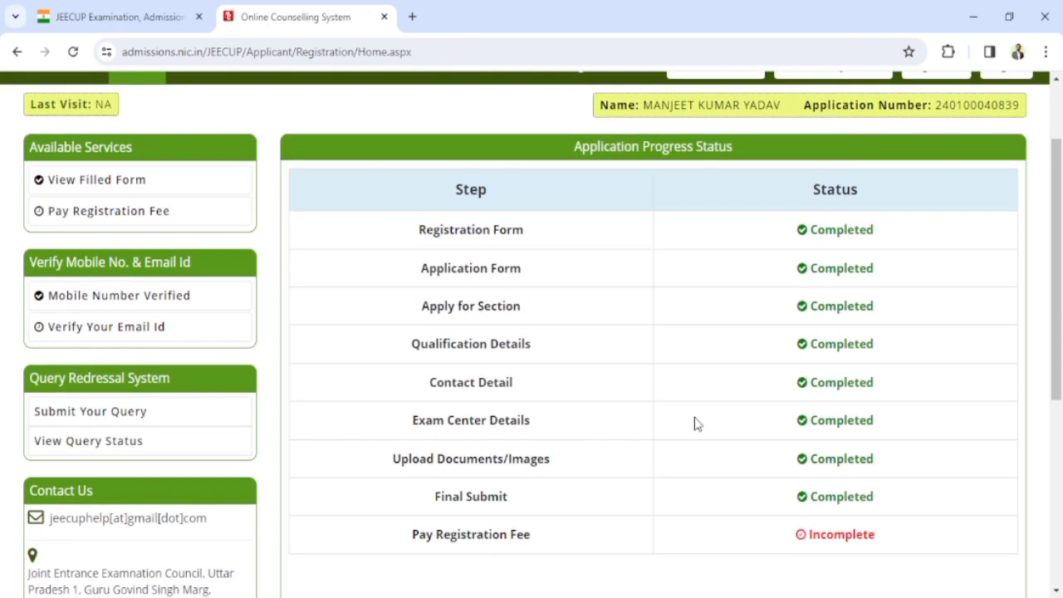
{"action": "scroll", "coordinate": [747, 418], "scroll_direction": "down", "scroll_amount": 1}
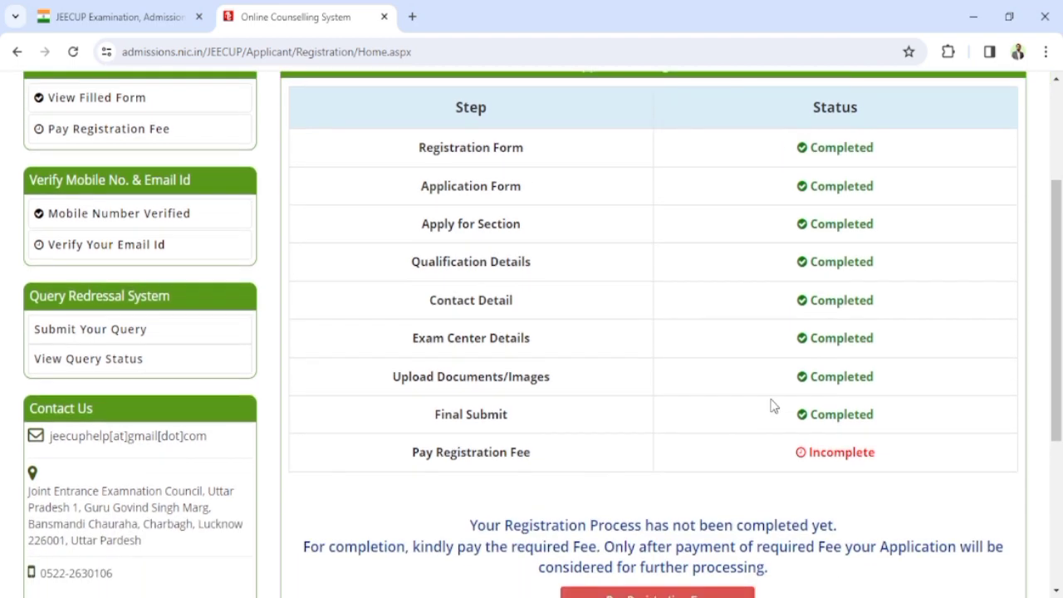
{"action": "scroll", "coordinate": [771, 405], "scroll_direction": "down", "scroll_amount": 1}
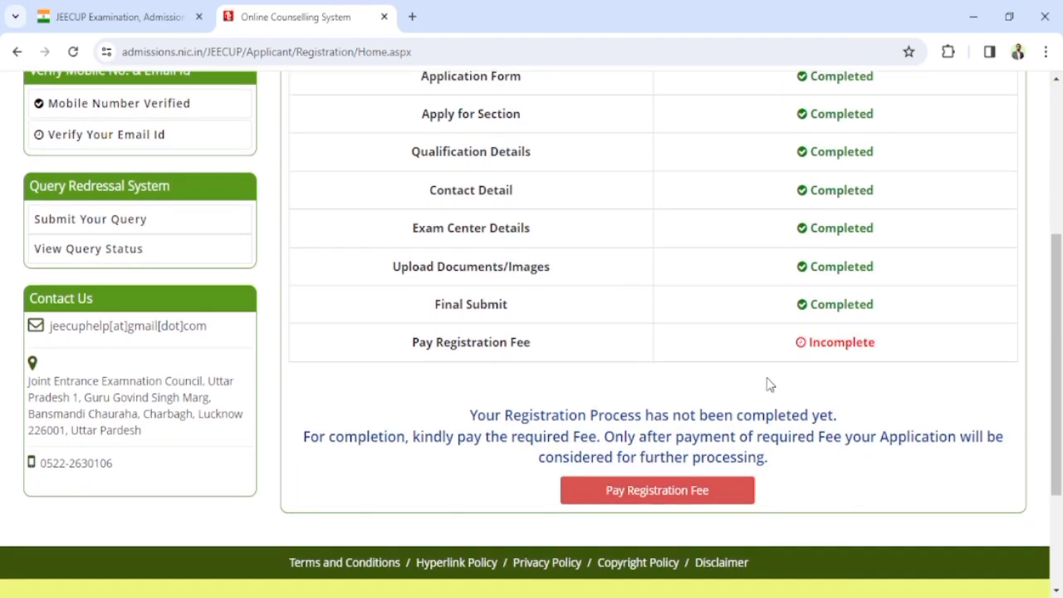
{"action": "scroll", "coordinate": [764, 382], "scroll_direction": "down", "scroll_amount": 1}
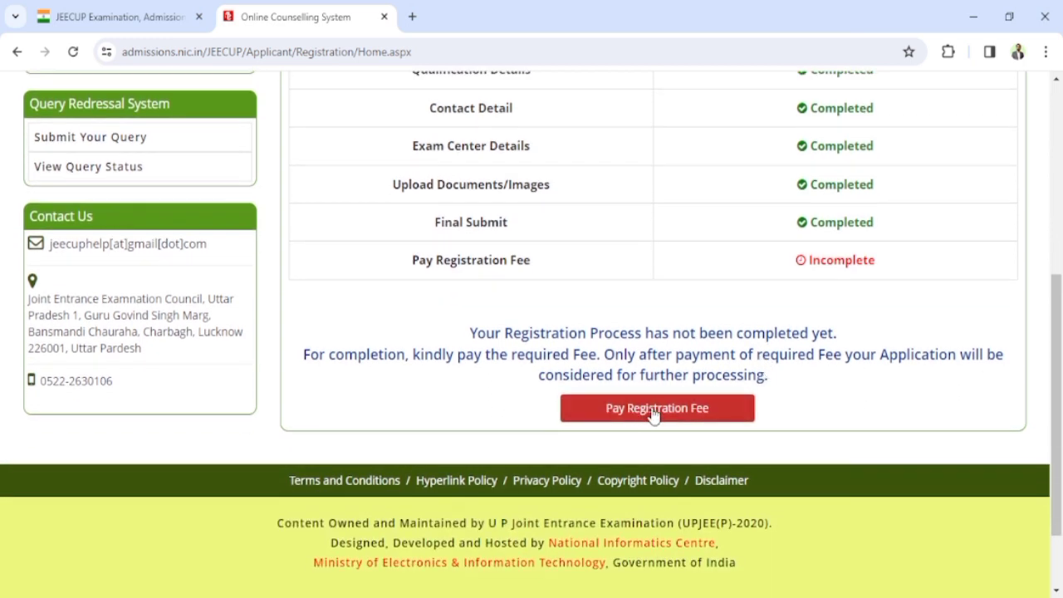
{"action": "left_click", "coordinate": [653, 411]}
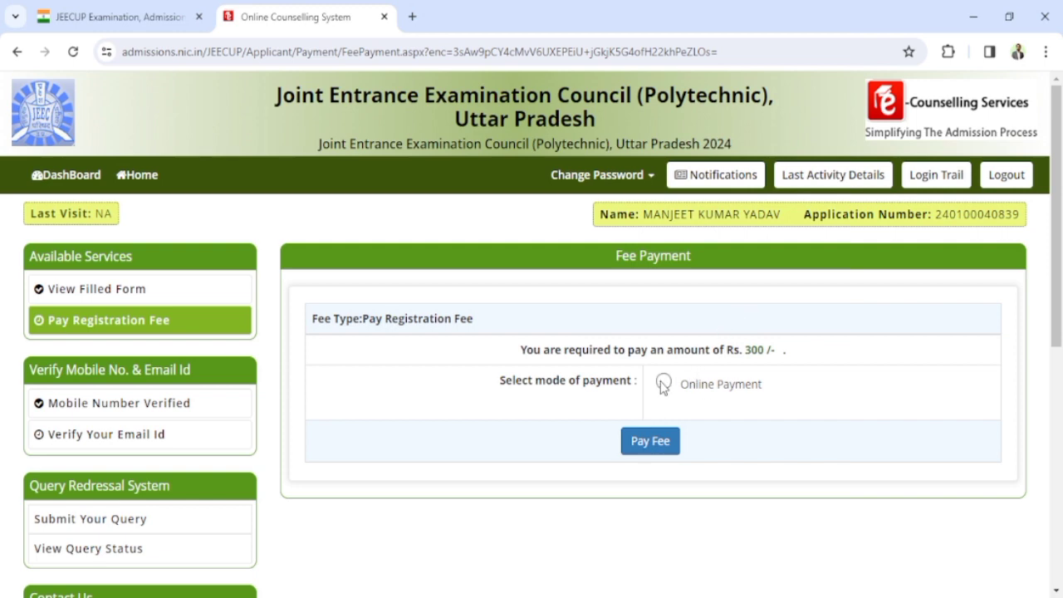
Step: Pay the fee online through the SBIePay Payment Gateway for 300.00
{"action": "left_click", "coordinate": [663, 383]}
{"action": "left_click", "coordinate": [652, 442]}
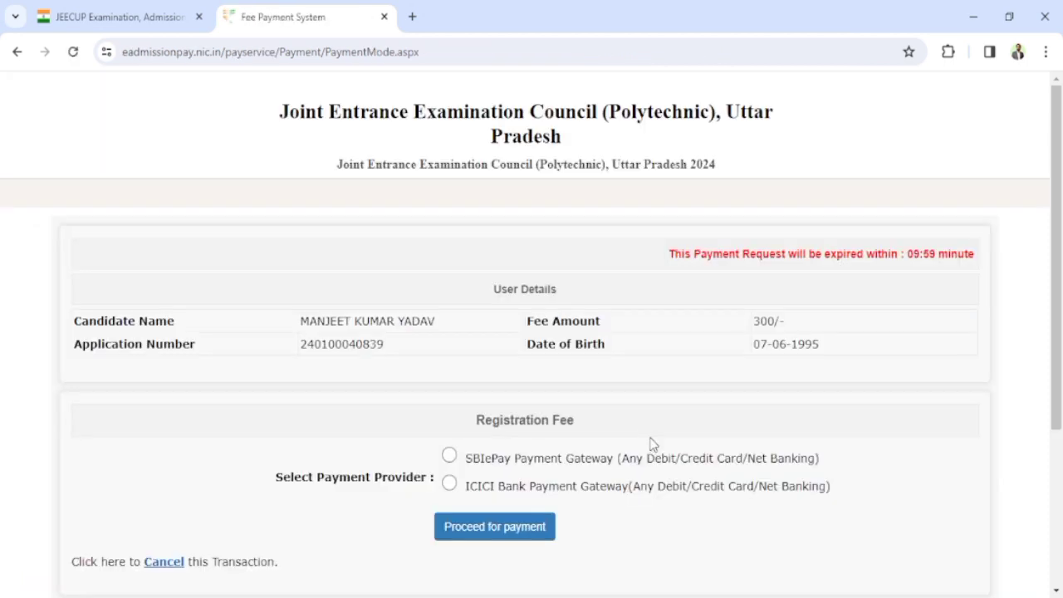
{"action": "scroll", "coordinate": [506, 415], "scroll_direction": "down", "scroll_amount": 1}
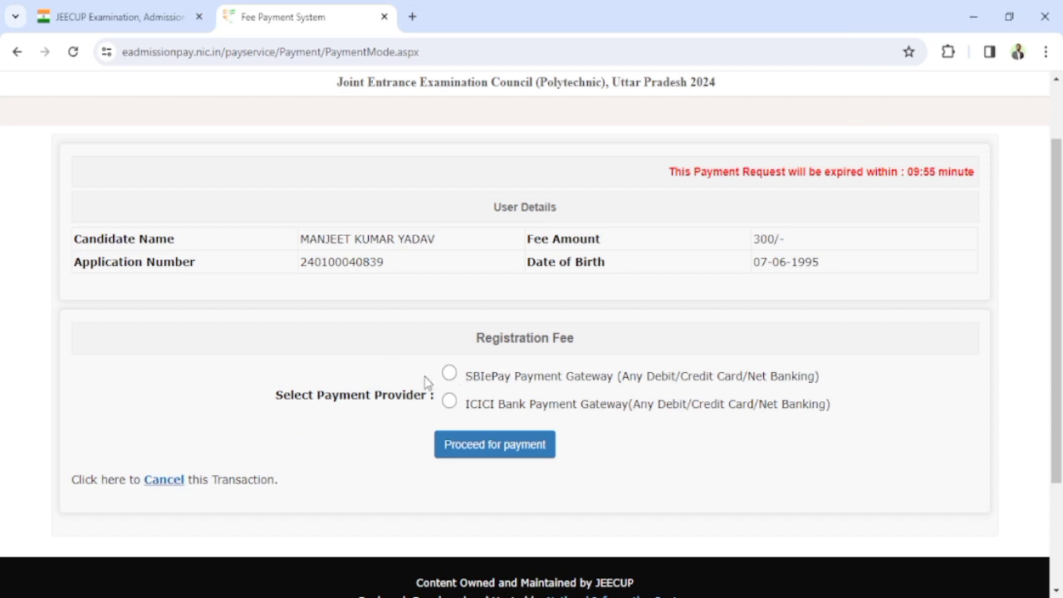
{"action": "left_click", "coordinate": [450, 374]}
{"action": "left_click", "coordinate": [497, 446]}
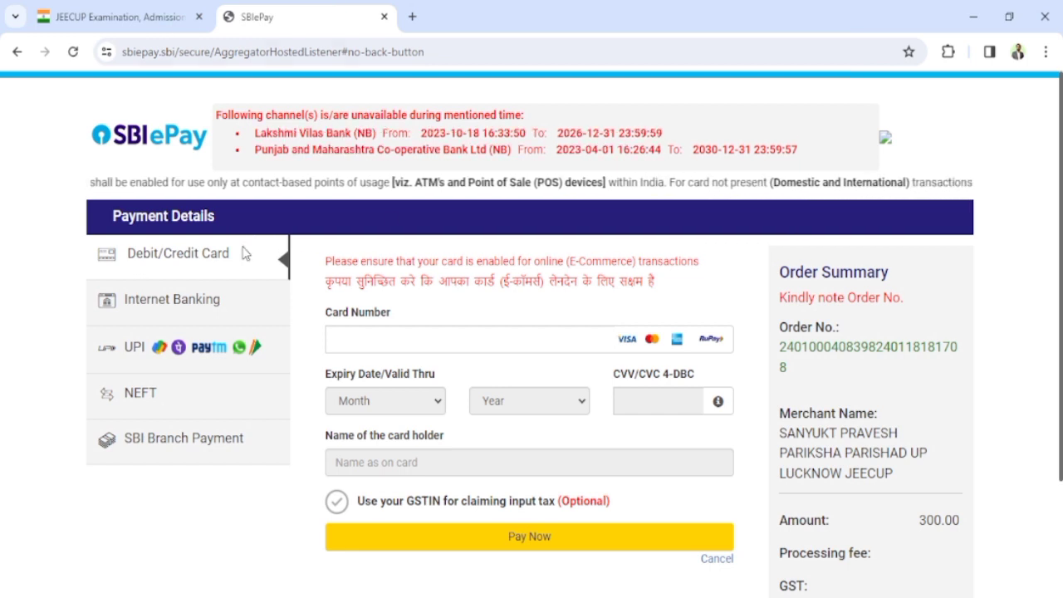
Step: Pay the 300.00 INR fee by UPI QR in SBIePay to display the payment QR code
{"action": "scroll", "coordinate": [243, 340], "scroll_direction": "down", "scroll_amount": 1}
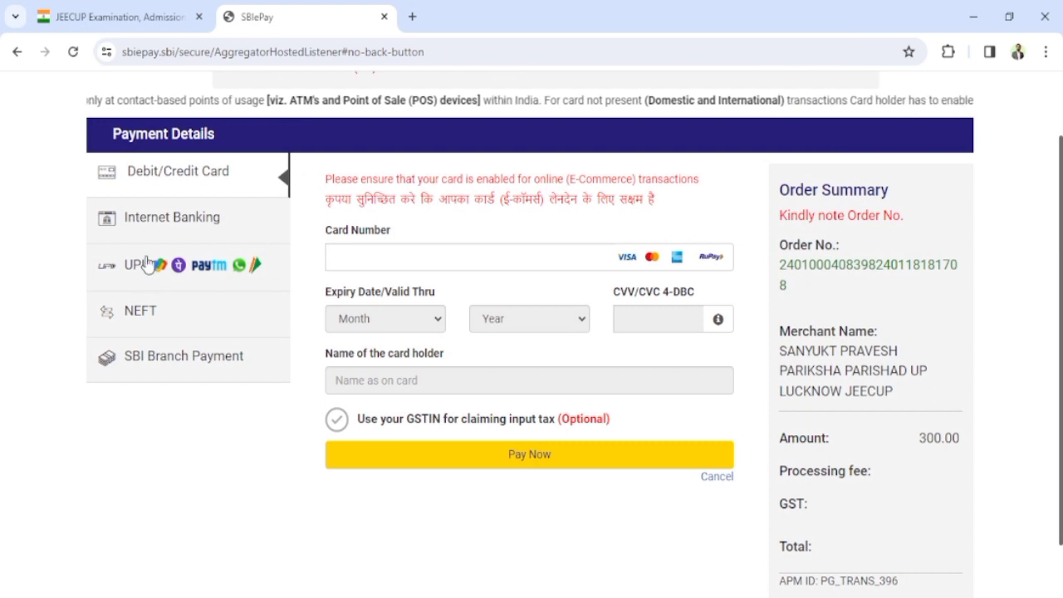
{"action": "left_click", "coordinate": [145, 262]}
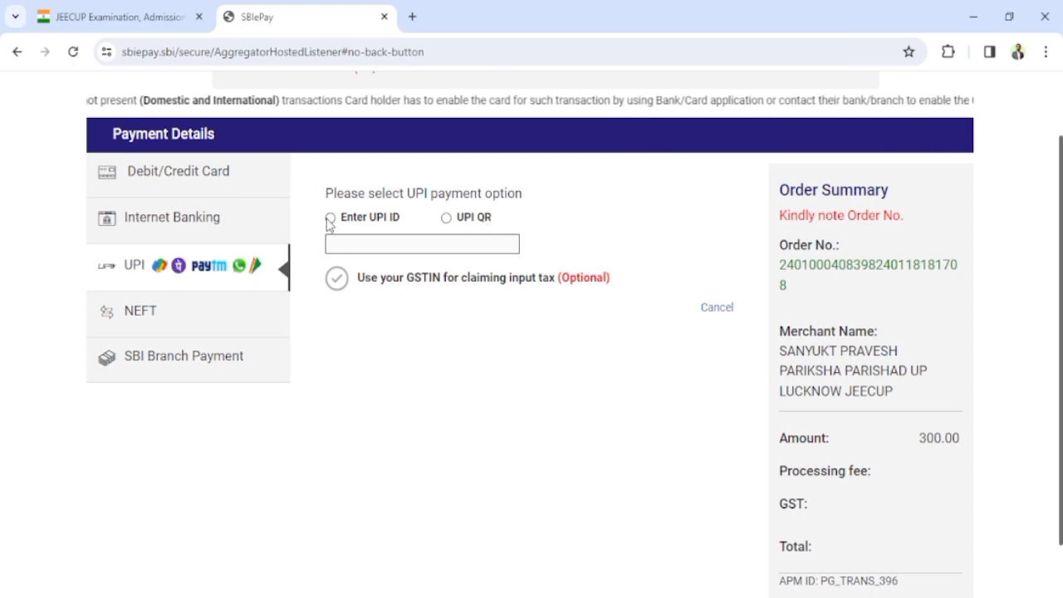
{"action": "left_click", "coordinate": [447, 219]}
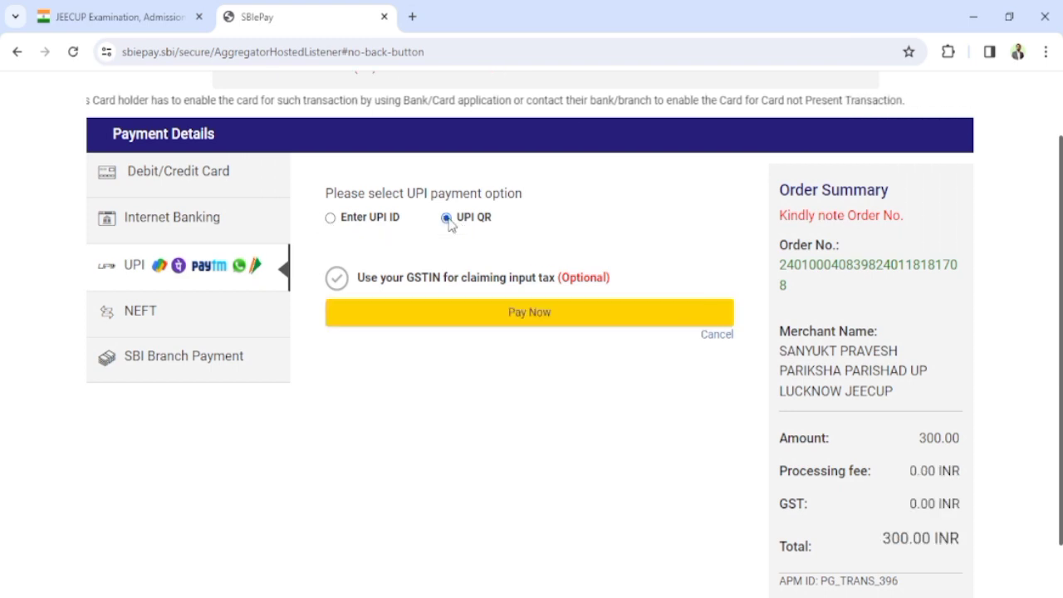
{"action": "left_click", "coordinate": [518, 309]}
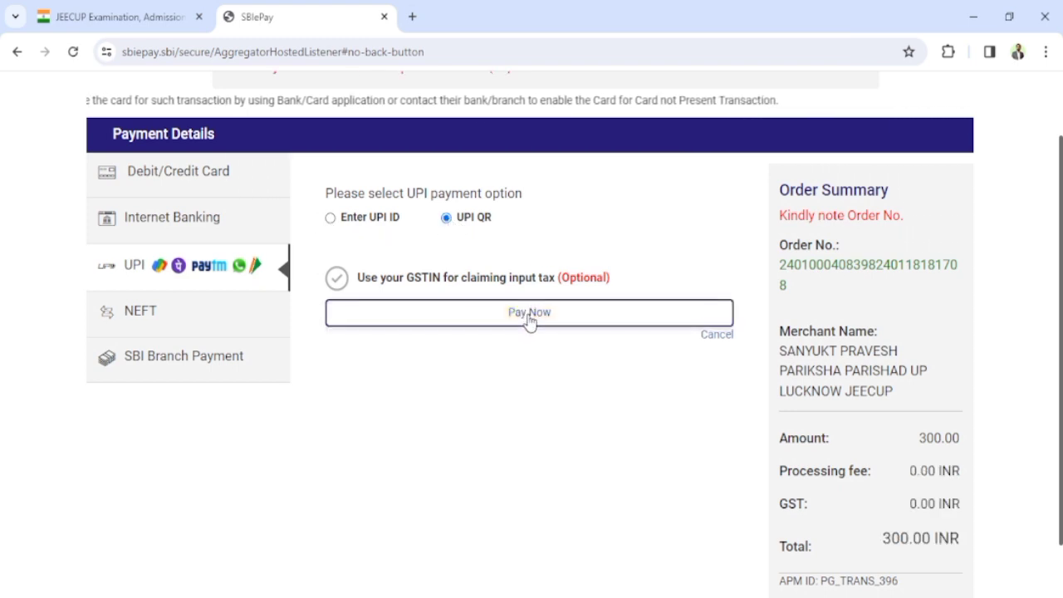